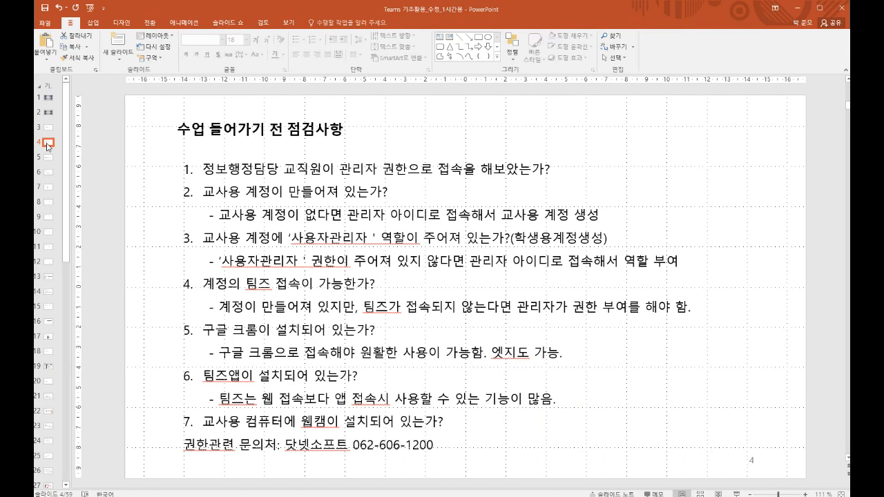
# Step: Highlight the slide title and phrases in checklist item 1, such as '정보행정담당 교직원이'
pyautogui.click(179, 131)
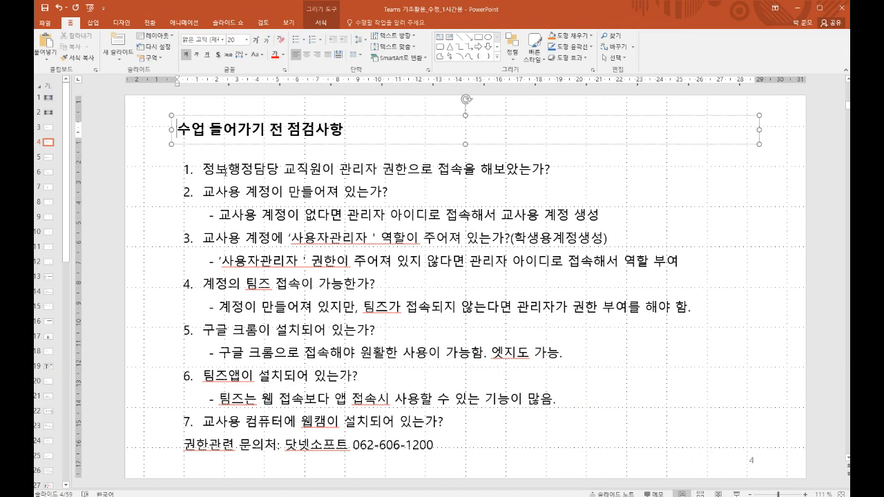
pyautogui.click(267, 171)
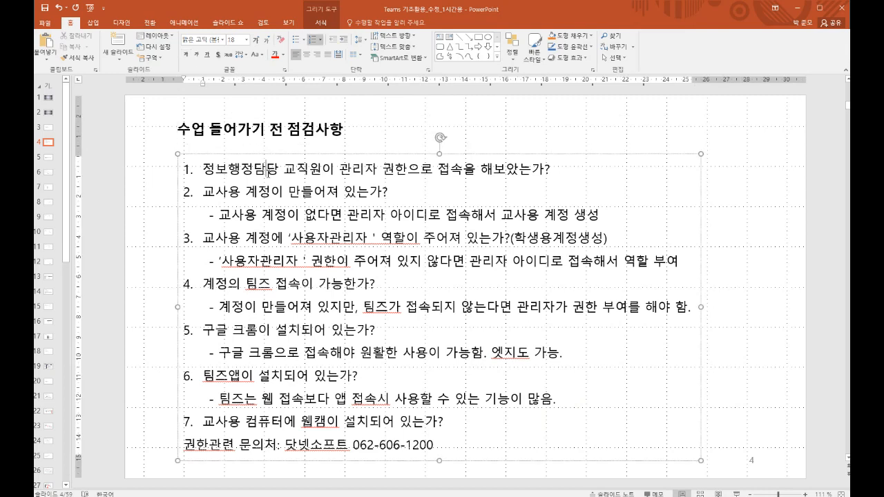
pyautogui.moveTo(557, 170); pyautogui.dragTo(202, 171)
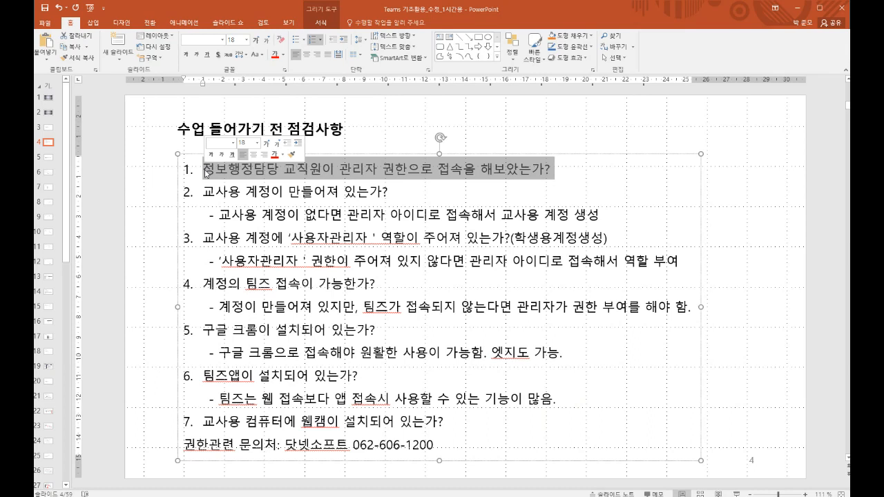
pyautogui.click(206, 172)
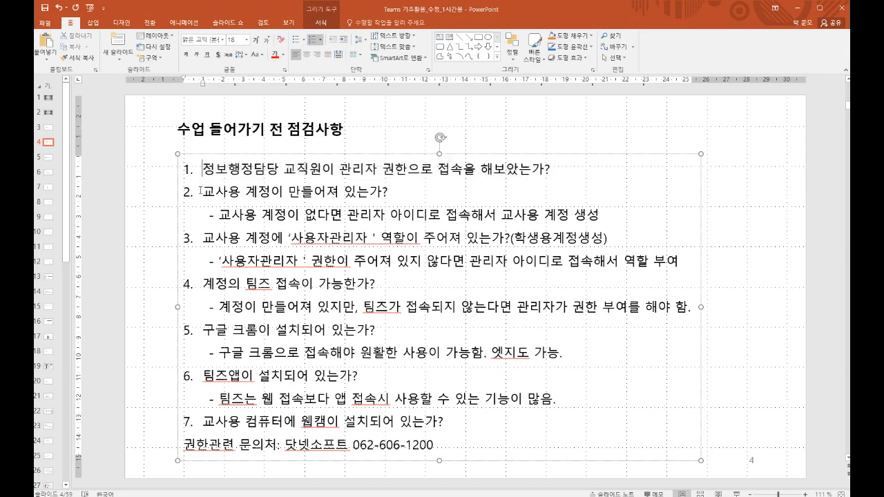
pyautogui.moveTo(203, 171); pyautogui.dragTo(280, 171)
pyautogui.click(280, 170)
pyautogui.moveTo(202, 171); pyautogui.dragTo(339, 170)
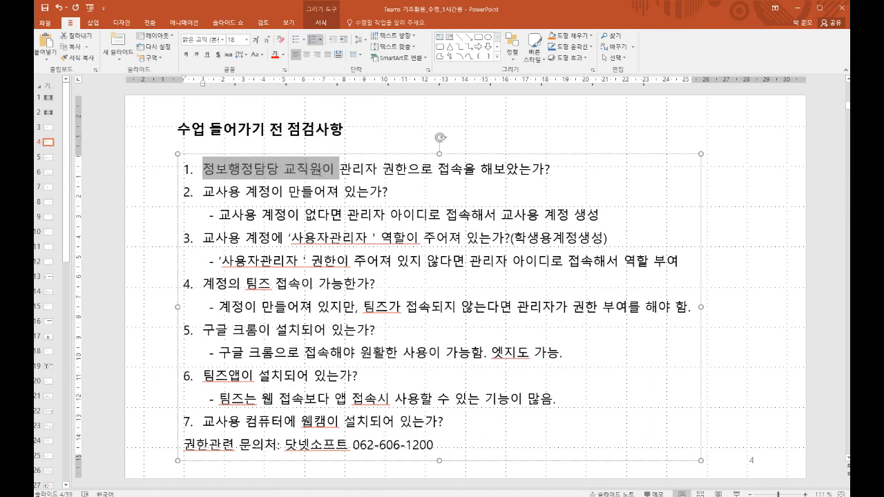
pyautogui.click(322, 174)
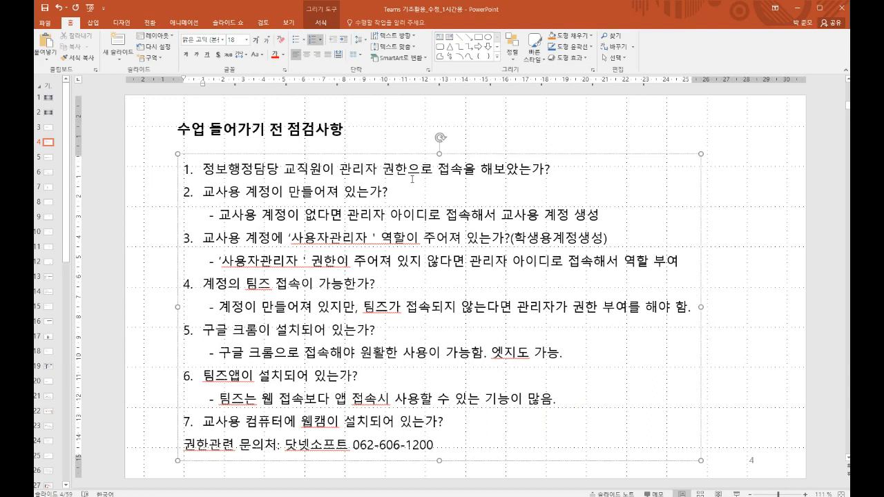
pyautogui.press('Home')
pyautogui.press('End')
# Step: Highlight the contact line at the bottom of the checklist
pyautogui.moveTo(184, 444); pyautogui.dragTo(391, 455)
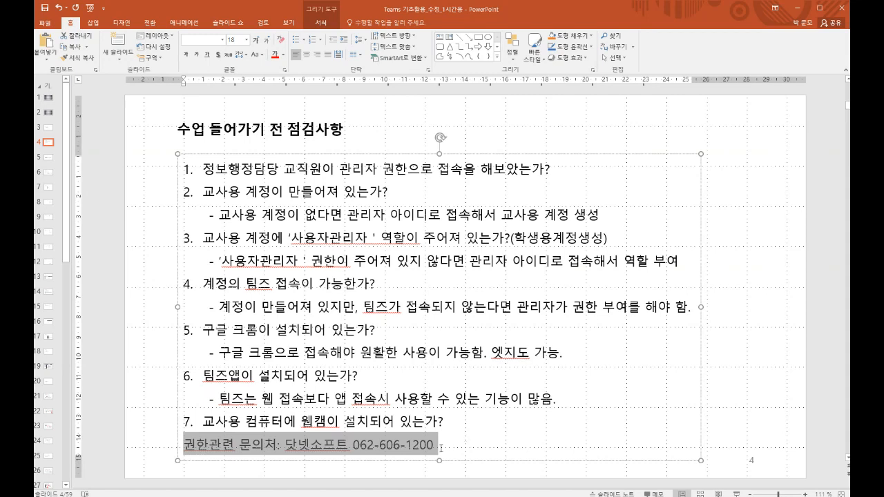
pyautogui.click(440, 448)
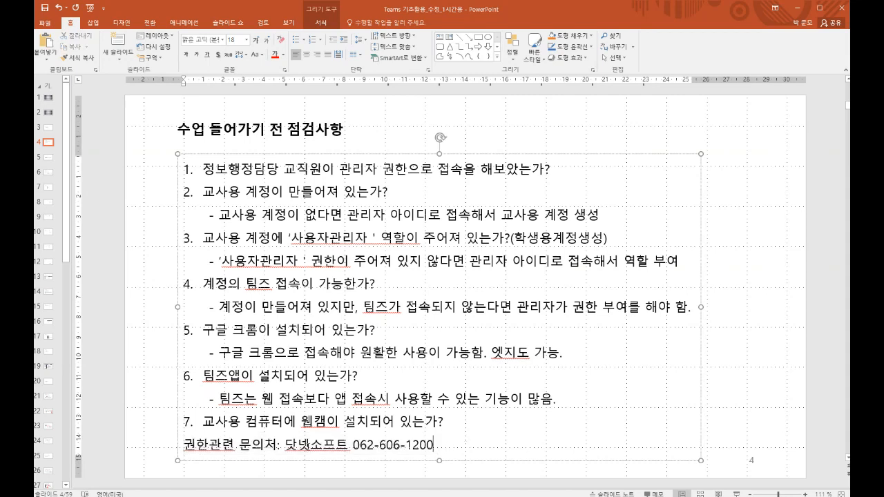
pyautogui.moveTo(183, 445); pyautogui.dragTo(442, 450)
pyautogui.click(442, 451)
# Step: Highlight item 2, then '사용자관리자' and '(학생용계정생성)' in item 3
pyautogui.moveTo(204, 191); pyautogui.dragTo(588, 221)
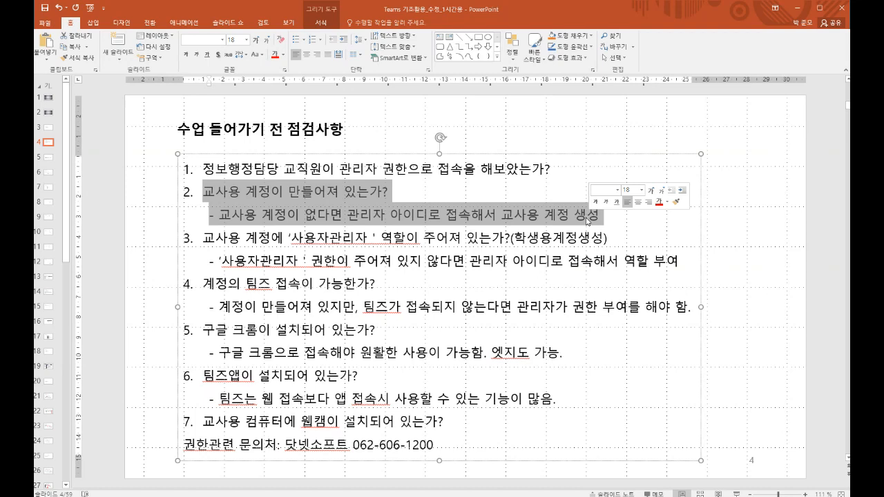
pyautogui.click(524, 235)
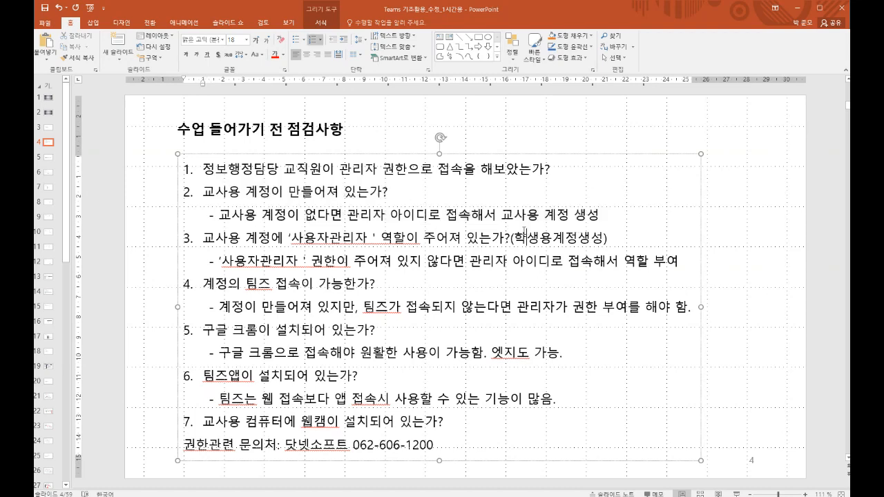
pyautogui.click(201, 239)
pyautogui.click(221, 261)
pyautogui.moveTo(221, 261); pyautogui.dragTo(298, 261)
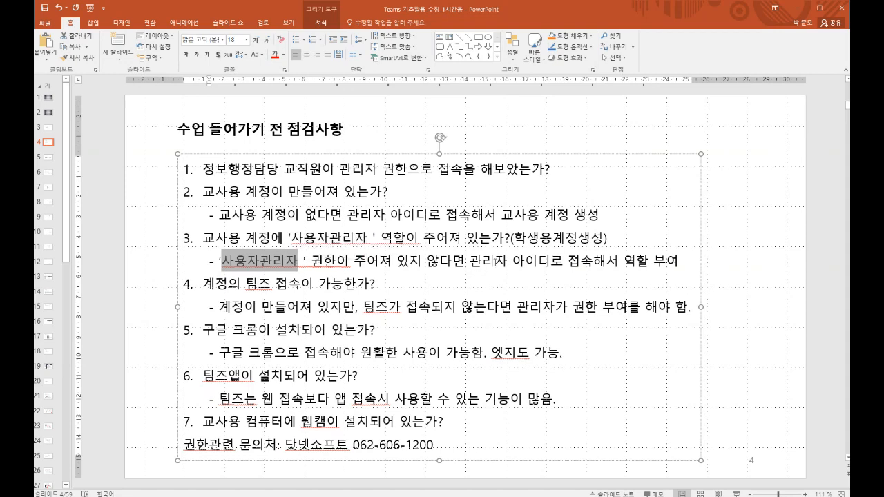
pyautogui.click(497, 261)
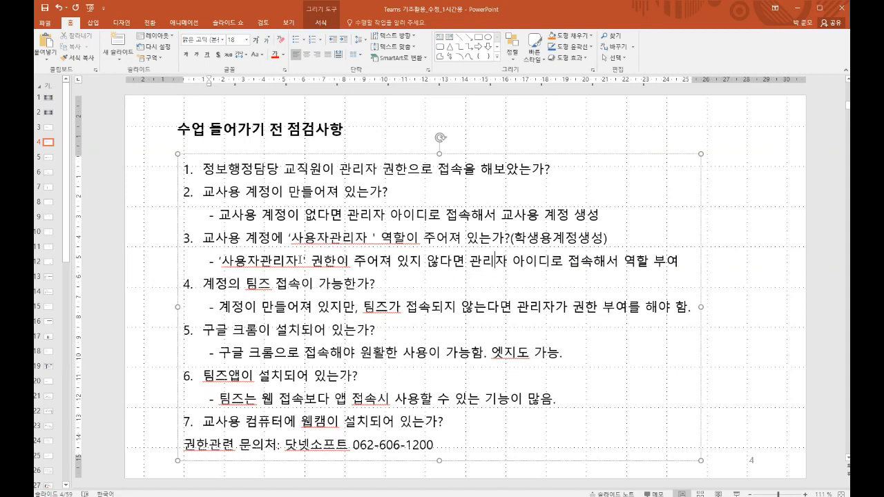
pyautogui.moveTo(298, 261); pyautogui.dragTo(221, 261)
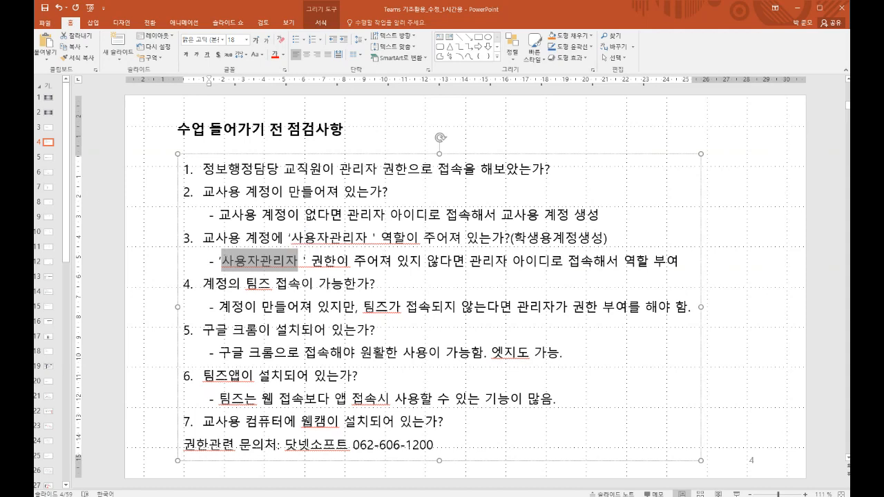
pyautogui.moveTo(512, 239); pyautogui.dragTo(608, 241)
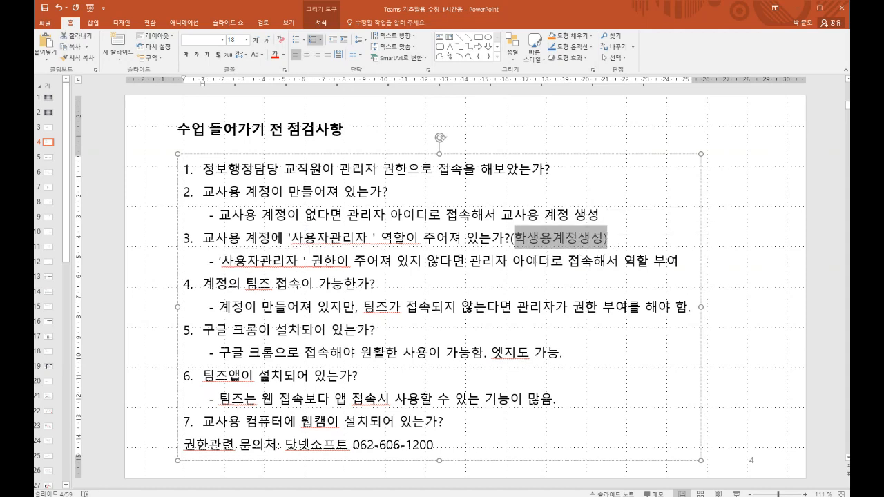
pyautogui.click(537, 261)
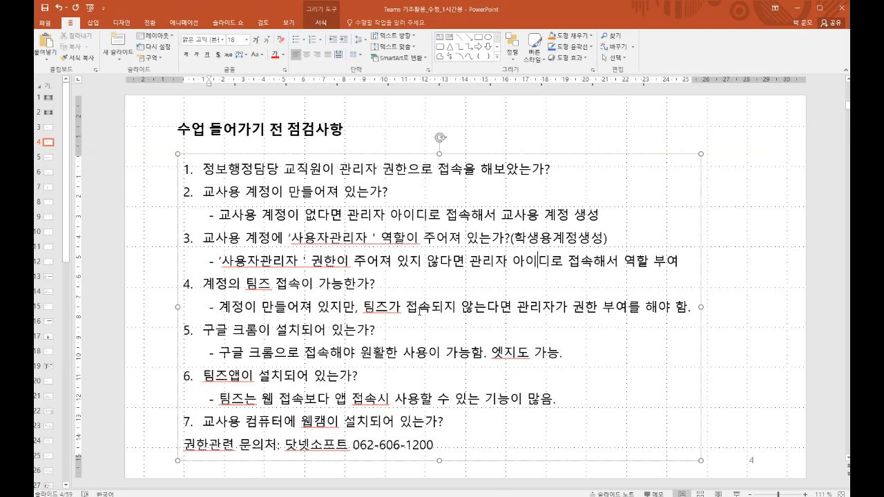
# Step: Highlight checklist items 5, 6 and 7 with their sub-points
pyautogui.click(301, 332)
pyautogui.moveTo(204, 330); pyautogui.dragTo(476, 356)
pyautogui.click(471, 352)
pyautogui.moveTo(203, 377); pyautogui.dragTo(557, 401)
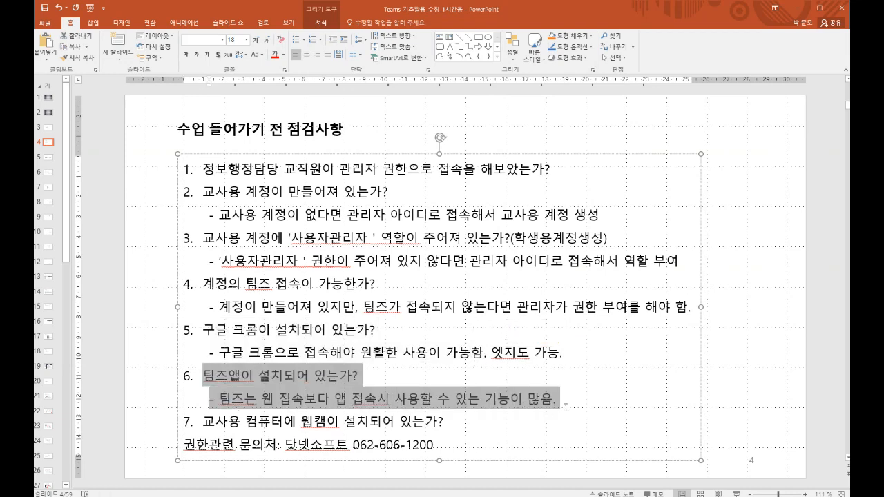
pyautogui.click(433, 399)
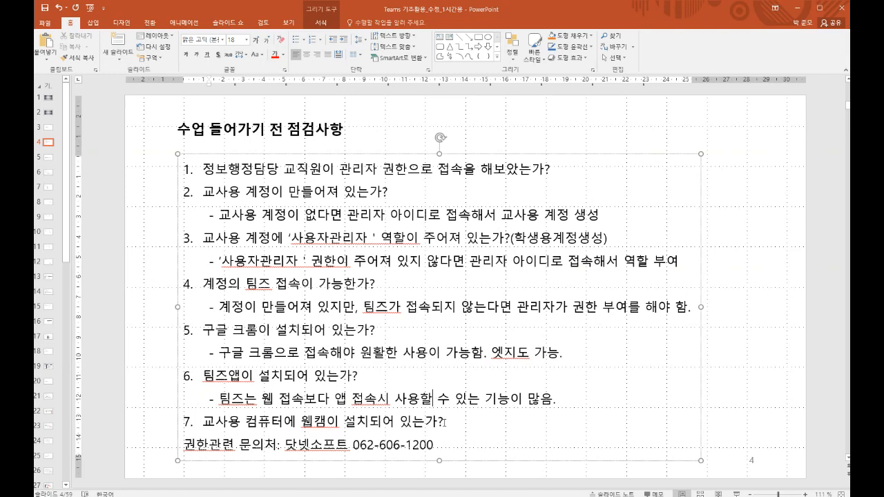
pyautogui.moveTo(443, 422); pyautogui.dragTo(426, 422)
pyautogui.moveTo(341, 421); pyautogui.dragTo(201, 421)
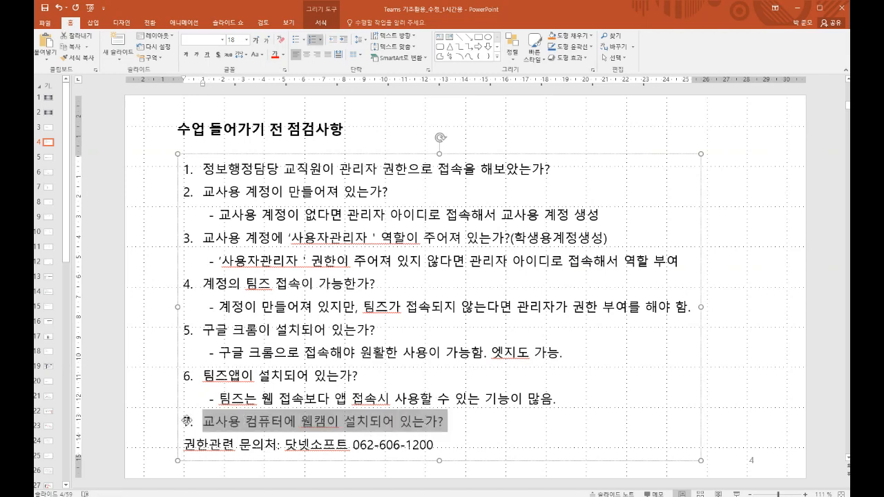
pyautogui.click(387, 424)
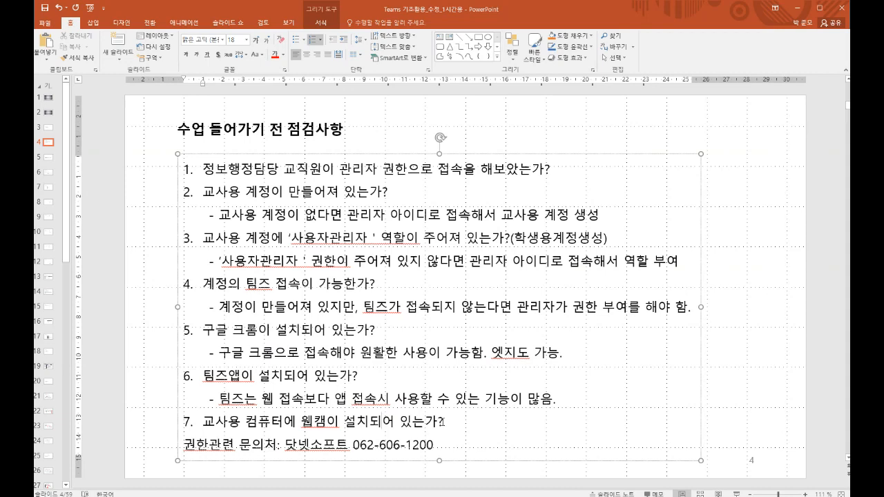
# Step: Switch input to English and highlight the support company's name and number
pyautogui.press('Hangul')
pyautogui.moveTo(437, 445); pyautogui.dragTo(284, 444)
pyautogui.click(285, 444)
pyautogui.click(447, 444)
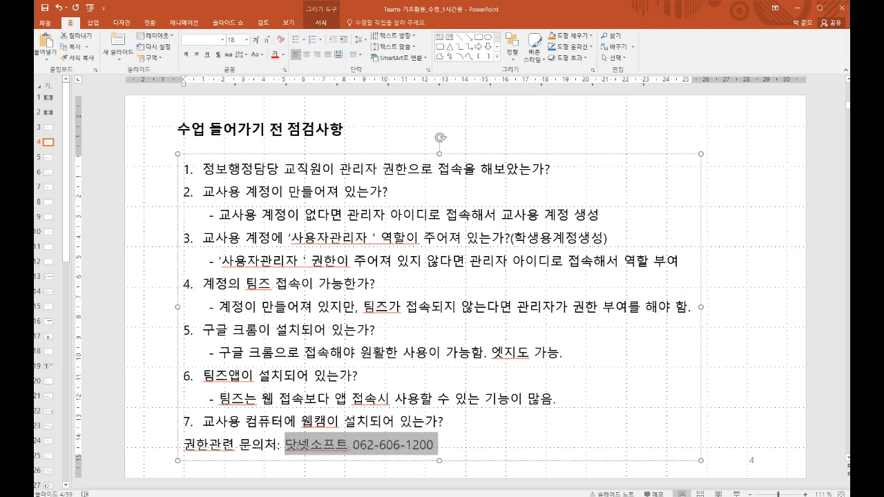
pyautogui.click(285, 445)
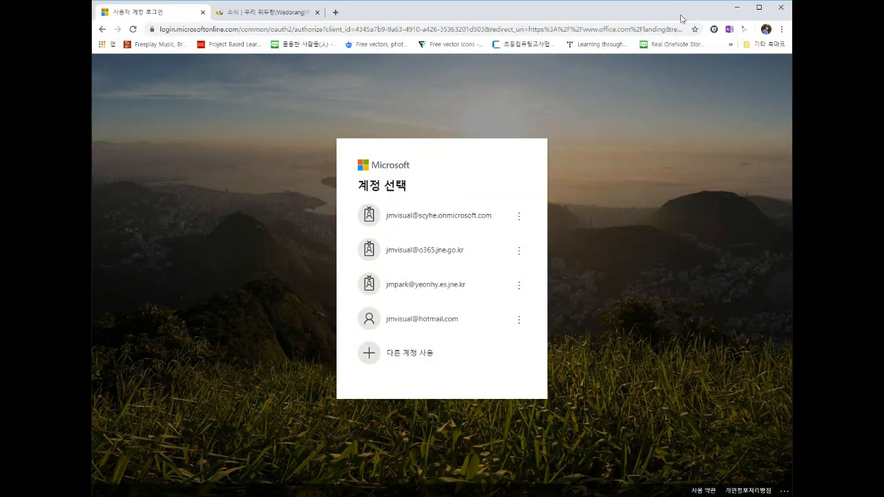
pyautogui.click(615, 33)
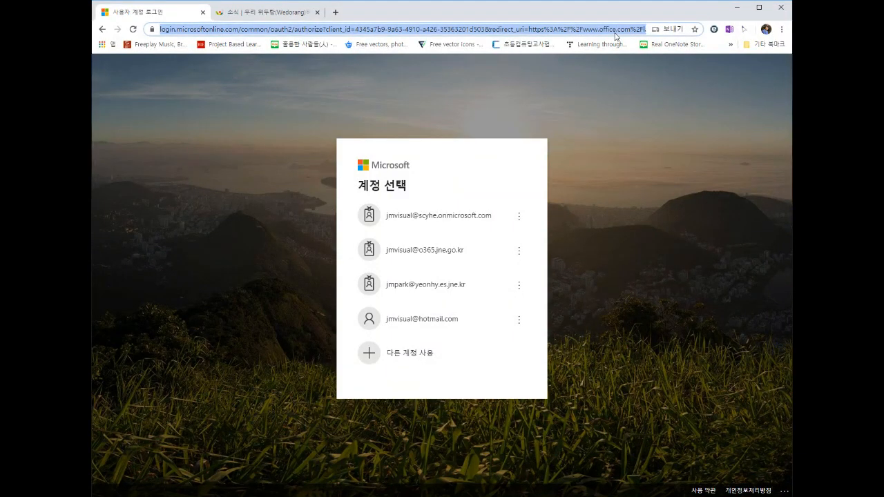
pyautogui.write('por')
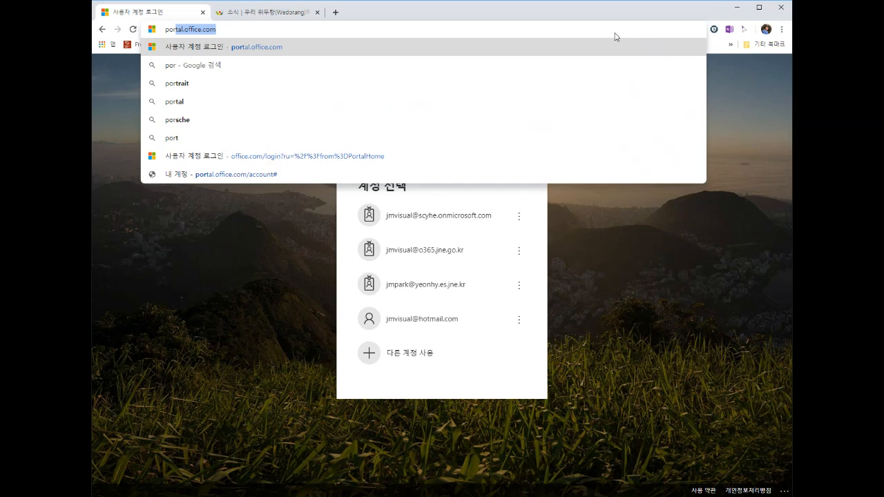
pyautogui.press('Right')
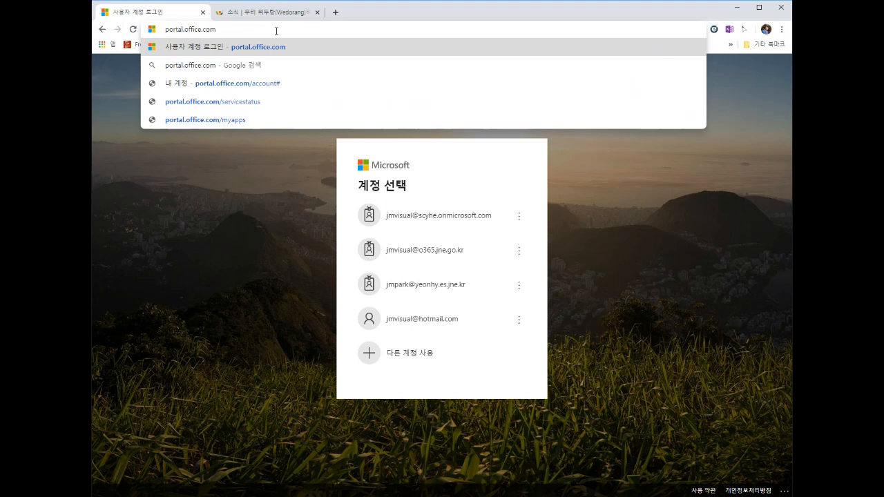
pyautogui.press('Return')
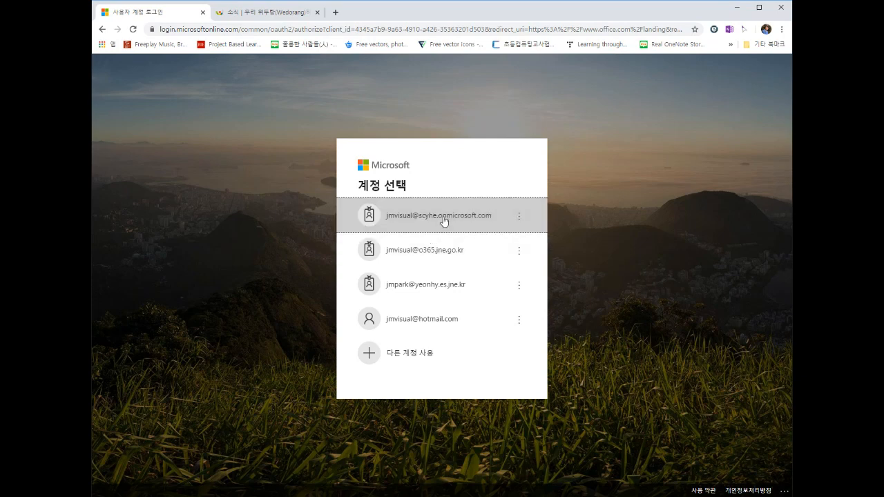
# Step: Sign in with the onmicrosoft.com admin account, paste the password, and decline staying signed in
pyautogui.click(443, 218)
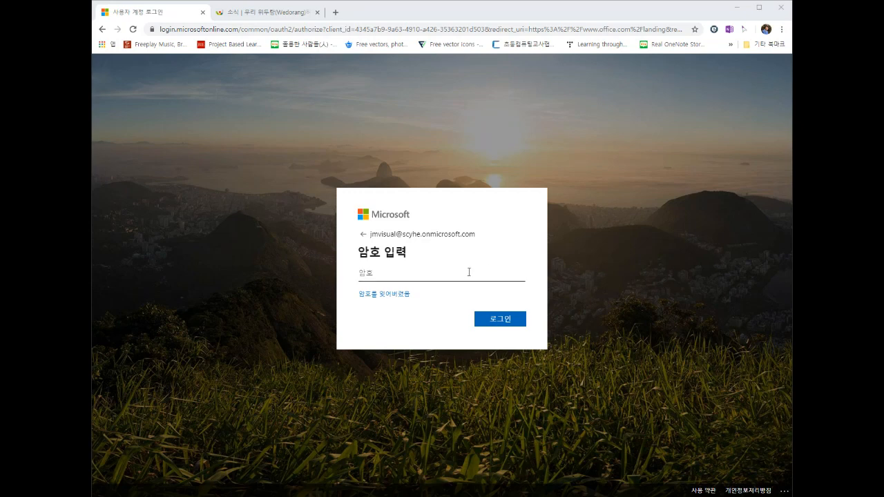
pyautogui.click(468, 273)
pyautogui.hotkey('ctrl', 'v')
pyautogui.click(511, 320)
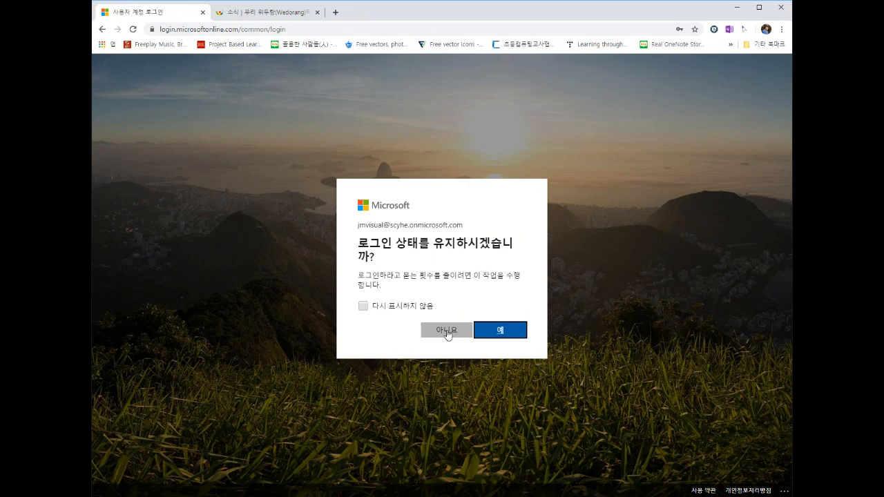
pyautogui.click(448, 333)
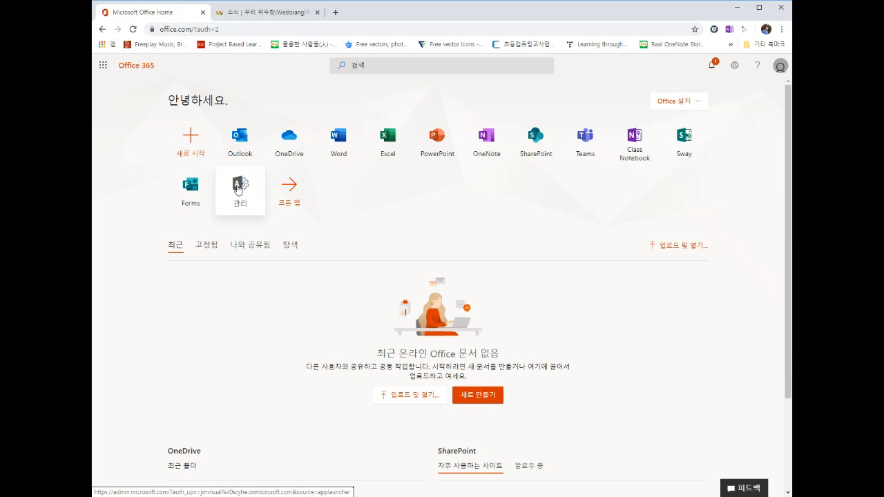
# Step: Open the admin center and expand 사용자 in the left navigation
pyautogui.click(238, 188)
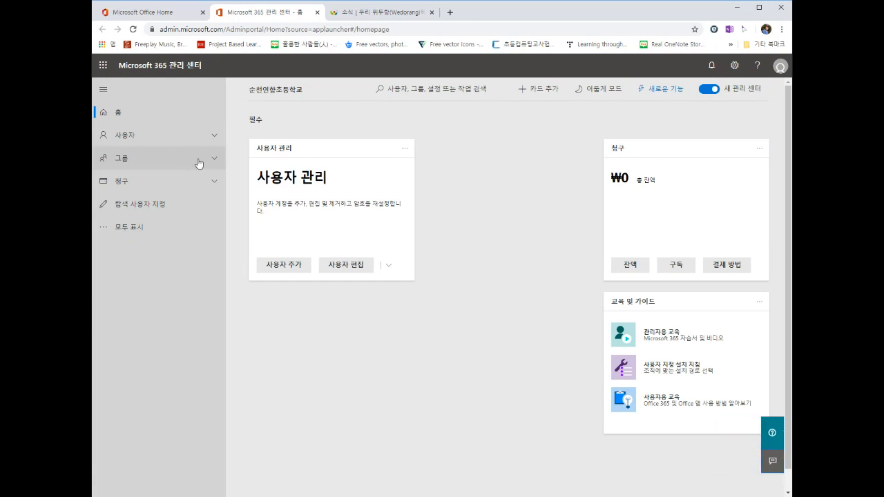
pyautogui.click(211, 138)
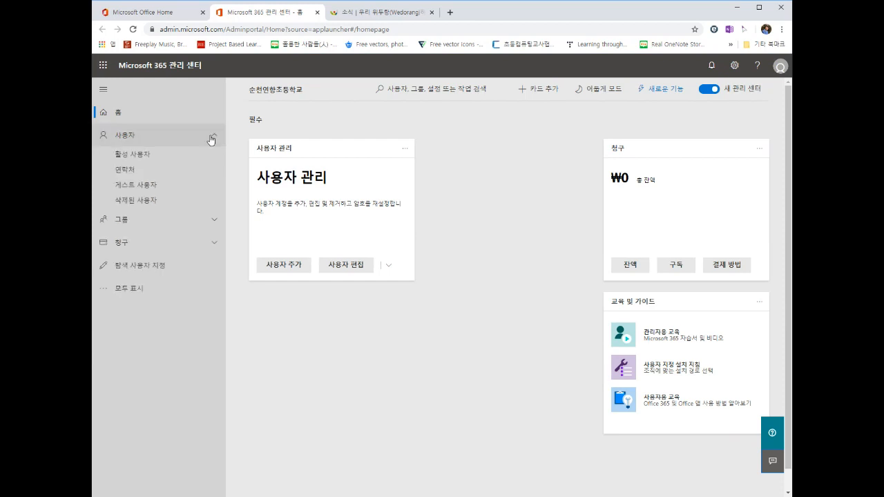
# Step: Open 활성 사용자 and scroll through the student accounts and back to the top
pyautogui.click(135, 156)
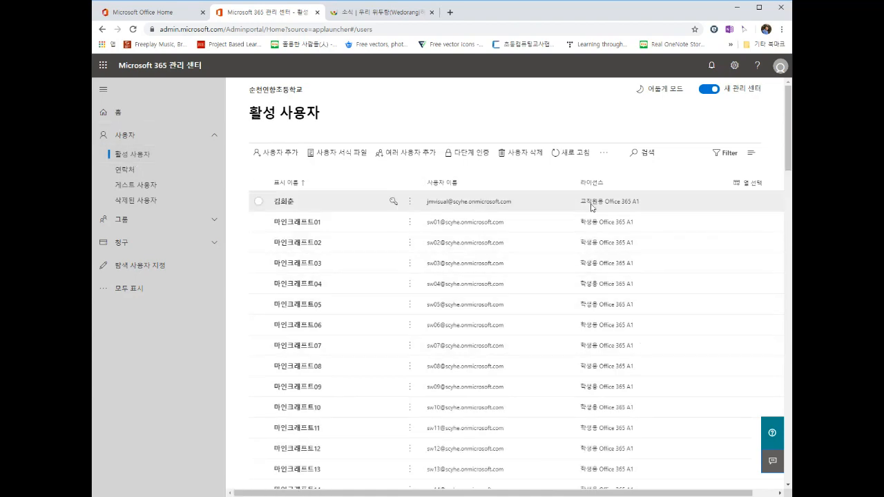
pyautogui.scroll(-1, 576, 259)
pyautogui.scroll(-13, 576, 260)
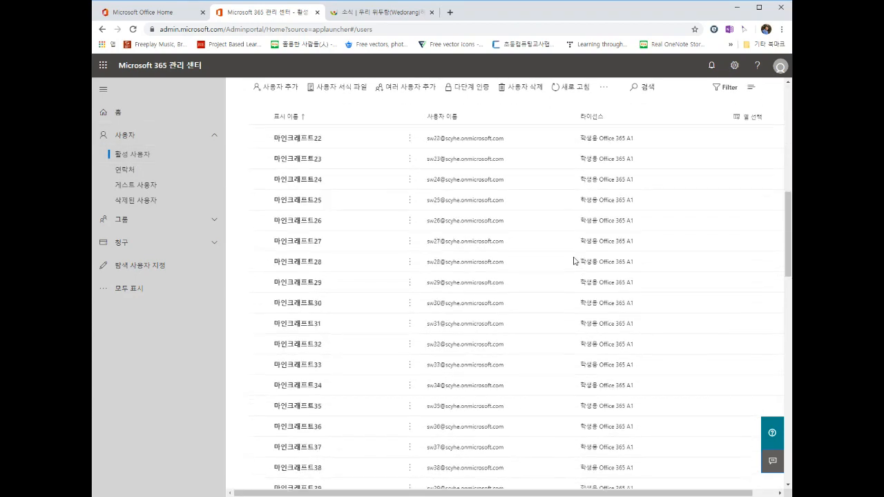
pyautogui.scroll(-6, 572, 261)
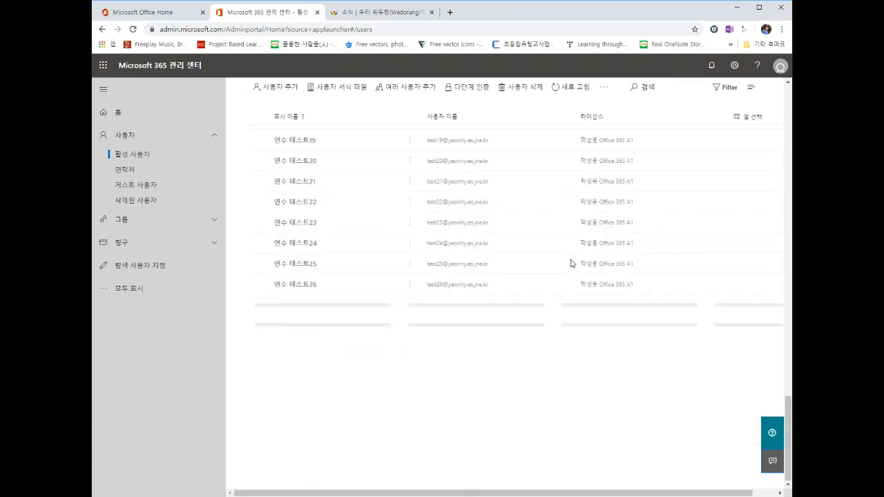
pyautogui.scroll(3, 562, 268)
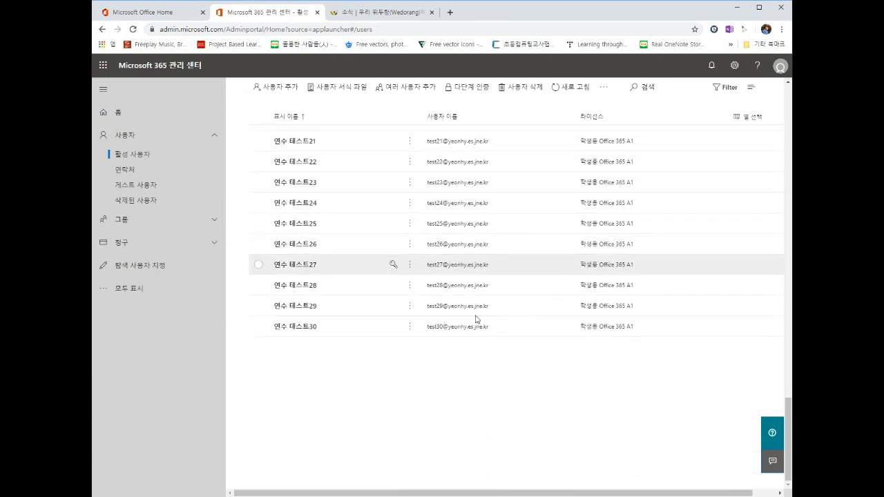
pyautogui.scroll(15, 428, 322)
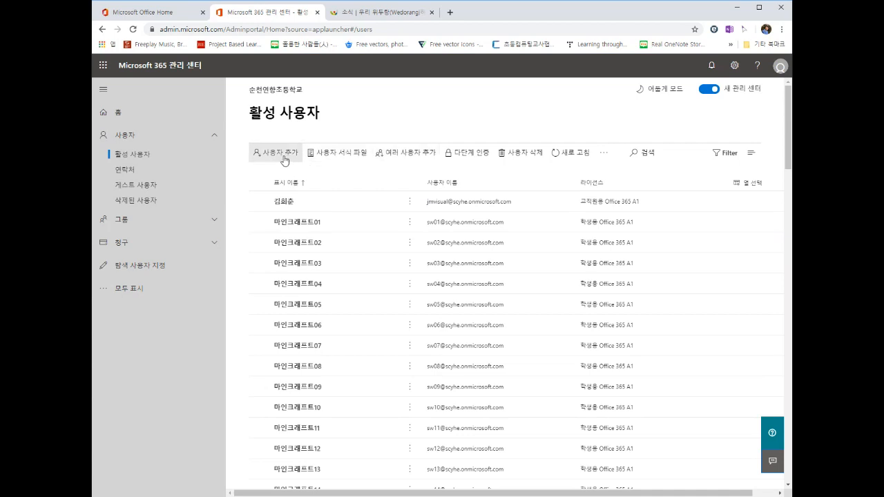
# Step: Start 사용자 추가 and put the cursor in the 성 (last name) field
pyautogui.click(284, 161)
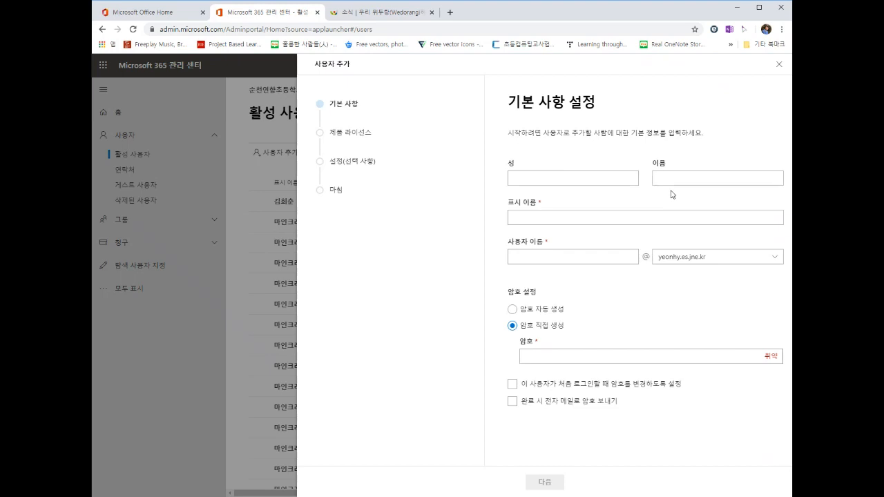
pyautogui.click(625, 183)
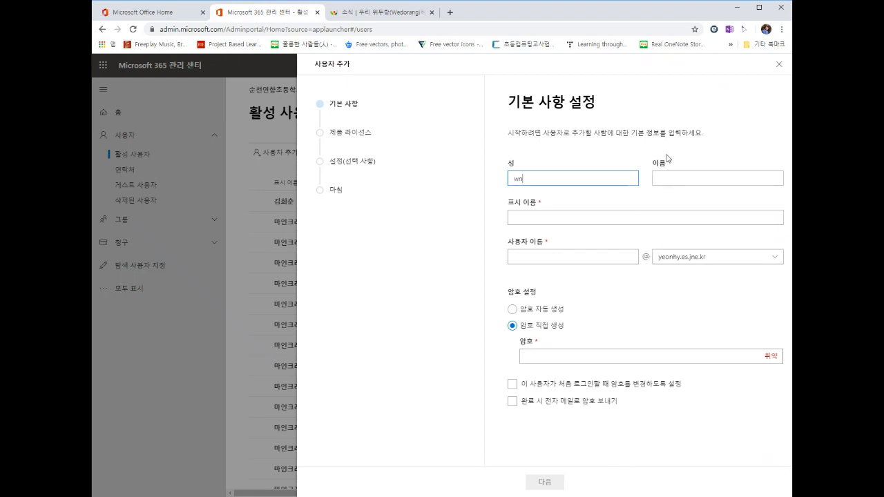
# Step: Enter the new user's last and first name in Korean and fill the display name
pyautogui.press('BackSpace')
pyautogui.press('BackSpace')
pyautogui.press('Tab')
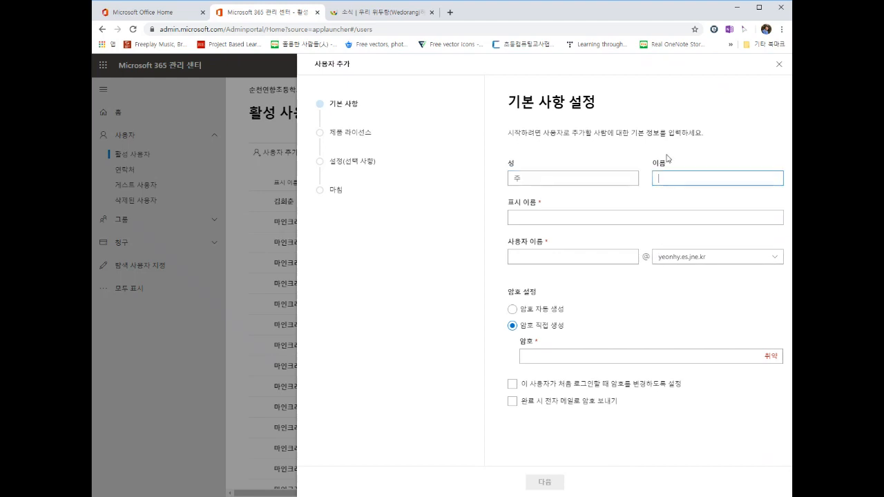
pyautogui.click(668, 217)
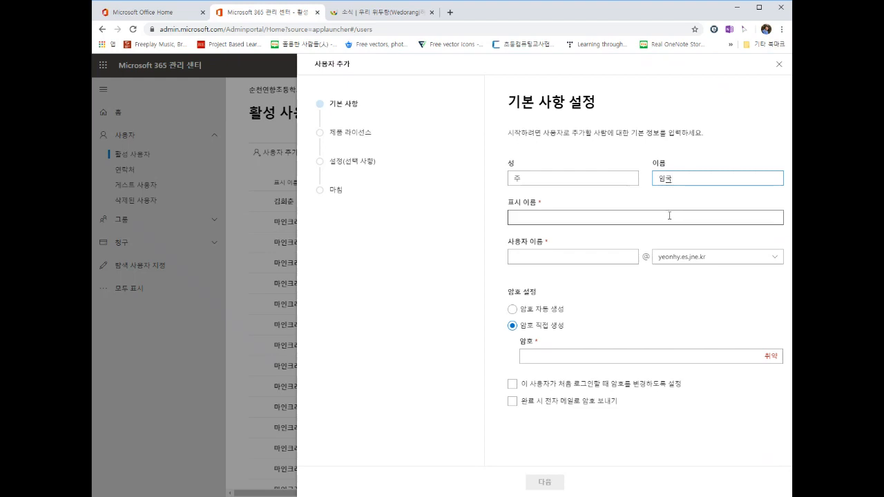
# Step: Enter the username and select the school's own domain from the domain list
pyautogui.click(600, 261)
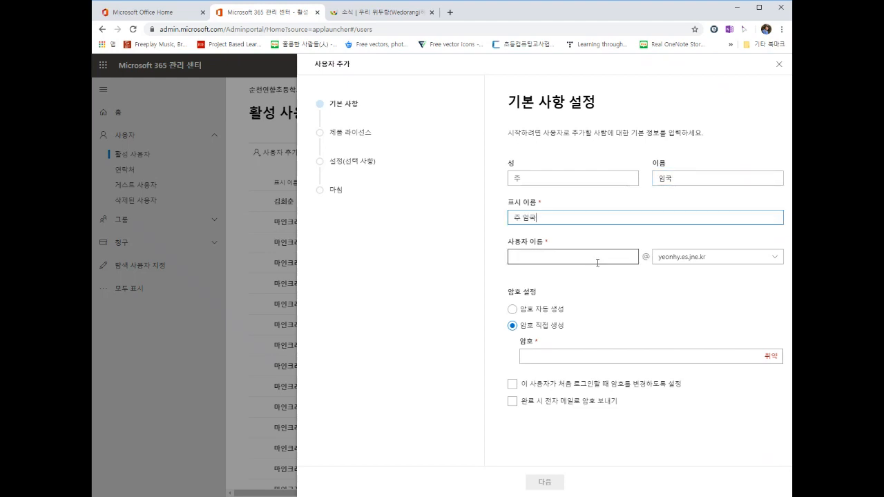
pyautogui.click(533, 253)
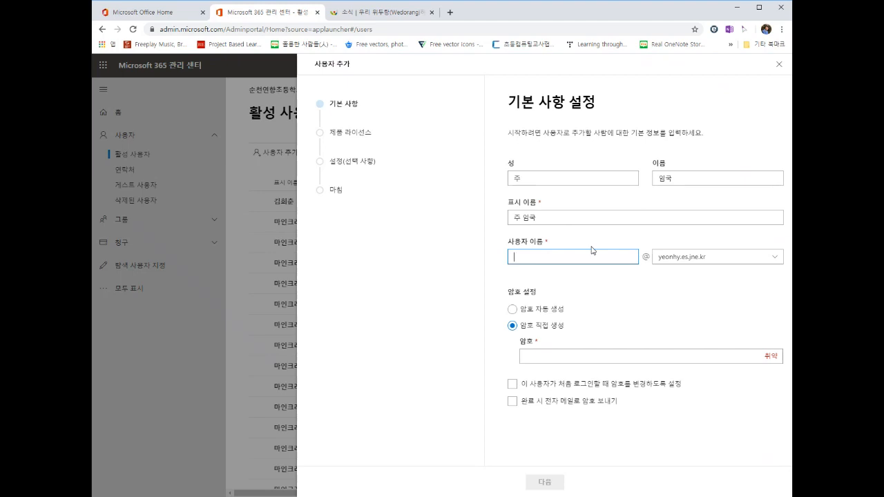
pyautogui.write('t')
pyautogui.press('BackSpace')
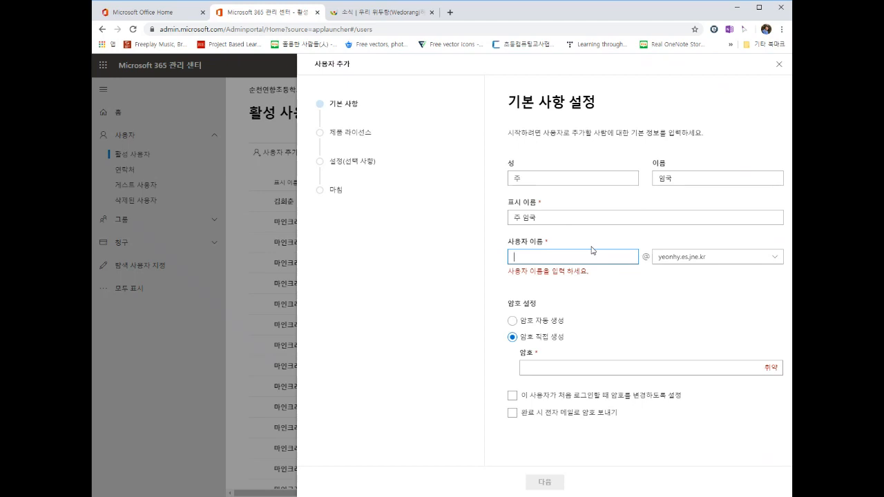
pyautogui.write('t')
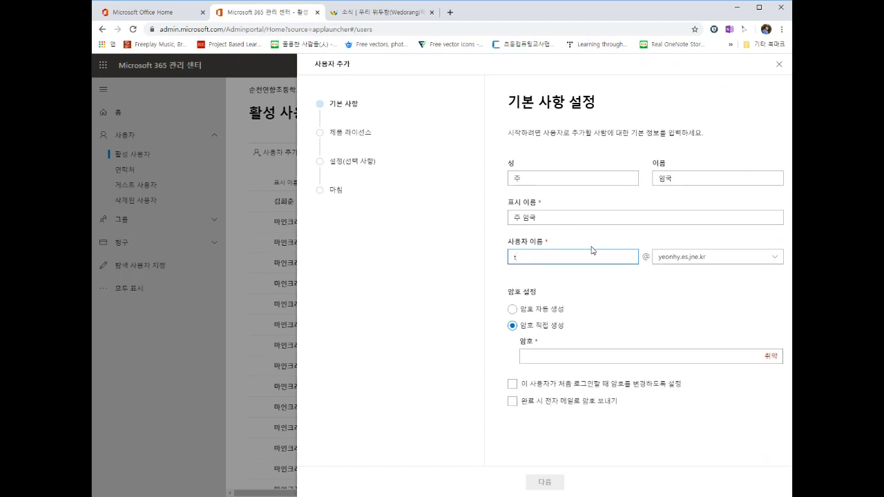
pyautogui.write('sw01')
pyautogui.click(681, 263)
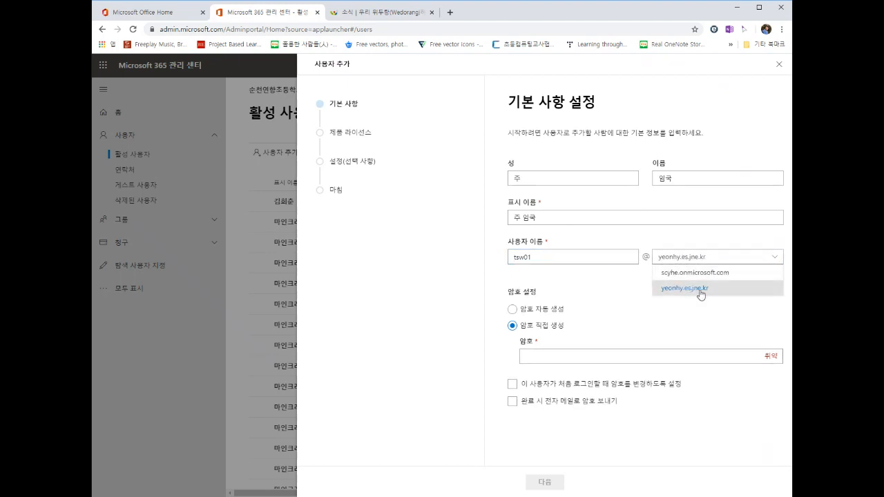
pyautogui.click(700, 295)
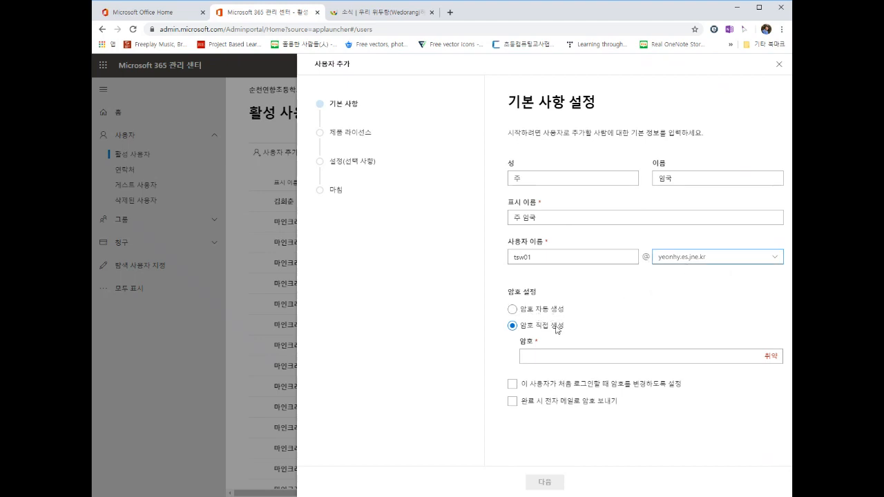
# Step: Keep 암호 직접 생성, type a password, and leave first-sign-in password change unchecked
pyautogui.click(541, 358)
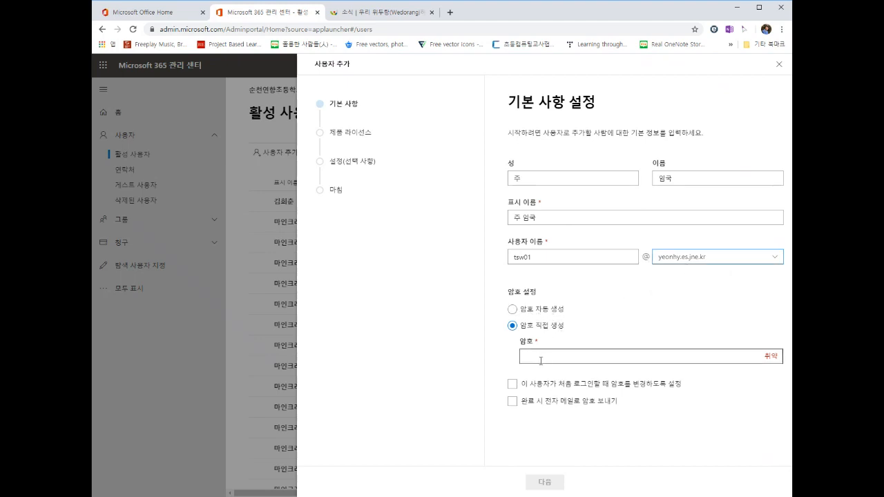
pyautogui.click(541, 360)
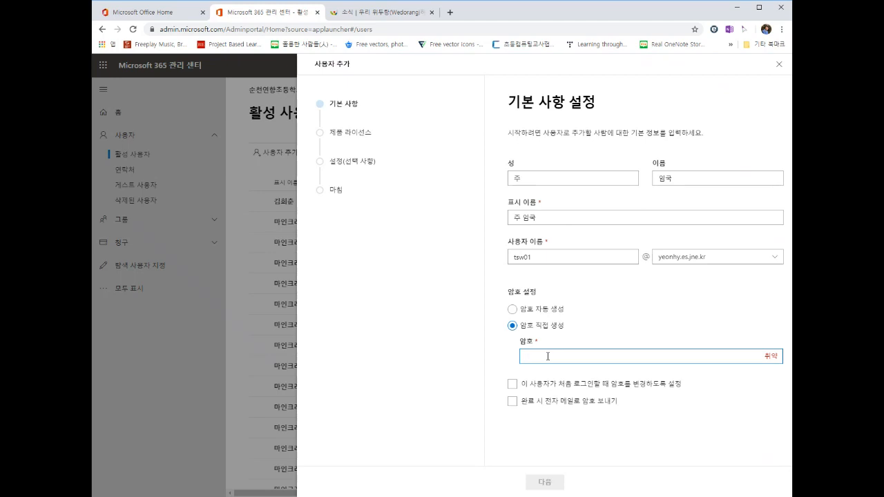
pyautogui.click(512, 310)
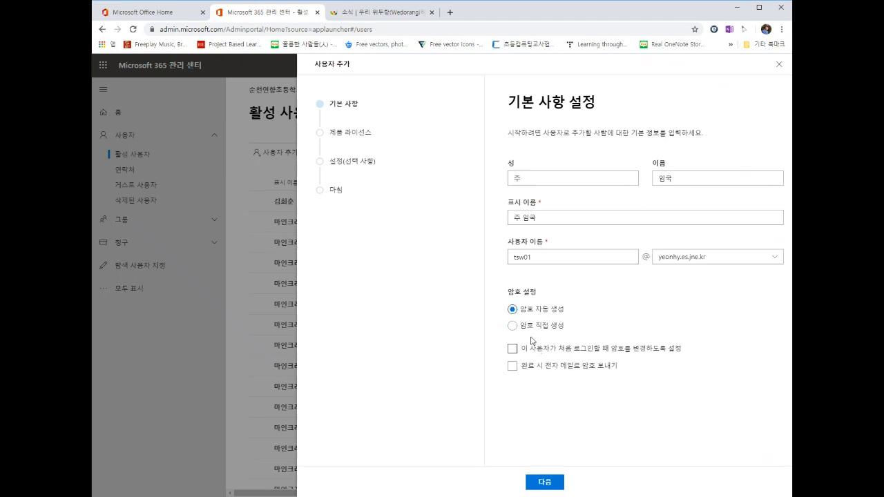
pyautogui.click(512, 327)
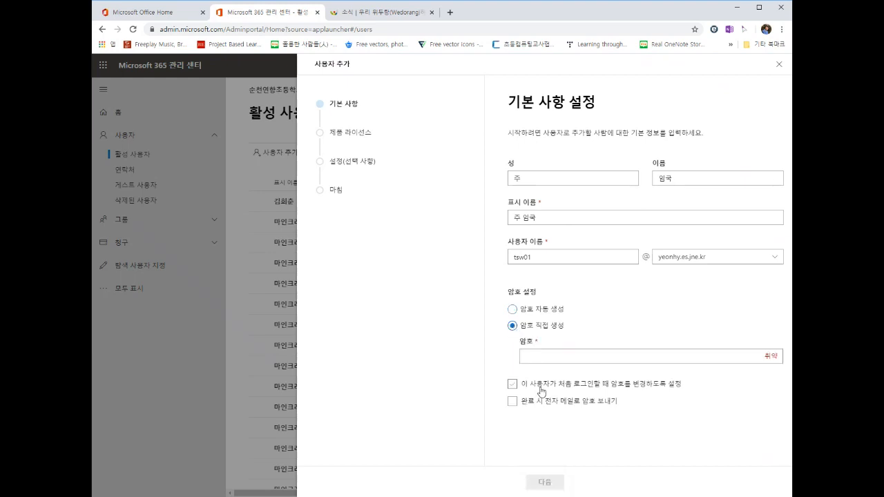
pyautogui.click(512, 385)
pyautogui.click(541, 356)
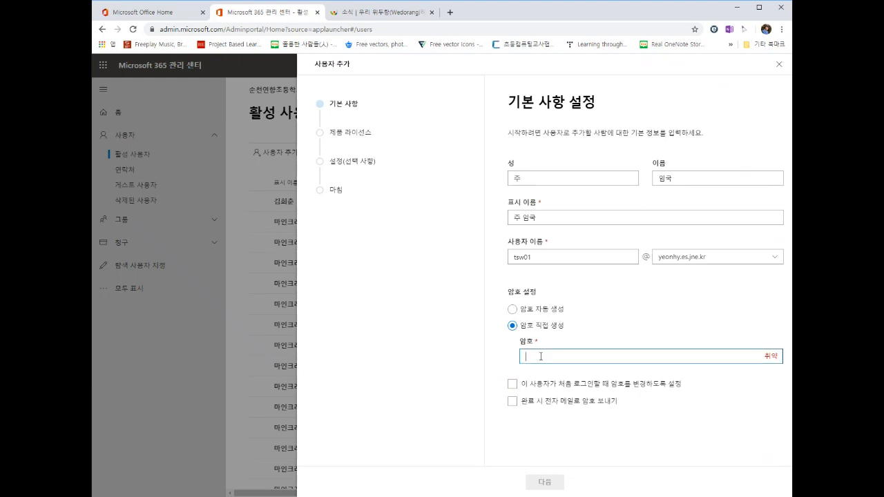
pyautogui.write('**********')
pyautogui.click(605, 388)
# Step: Replace the password with a new one and continue to the license step
pyautogui.moveTo(563, 359); pyautogui.dragTo(509, 361)
pyautogui.write('aaaaaaaaaaa')
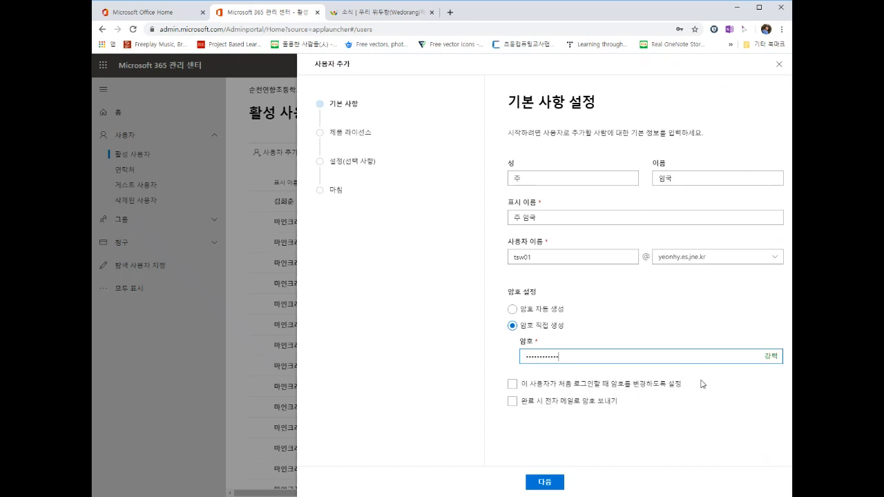
pyautogui.click(681, 405)
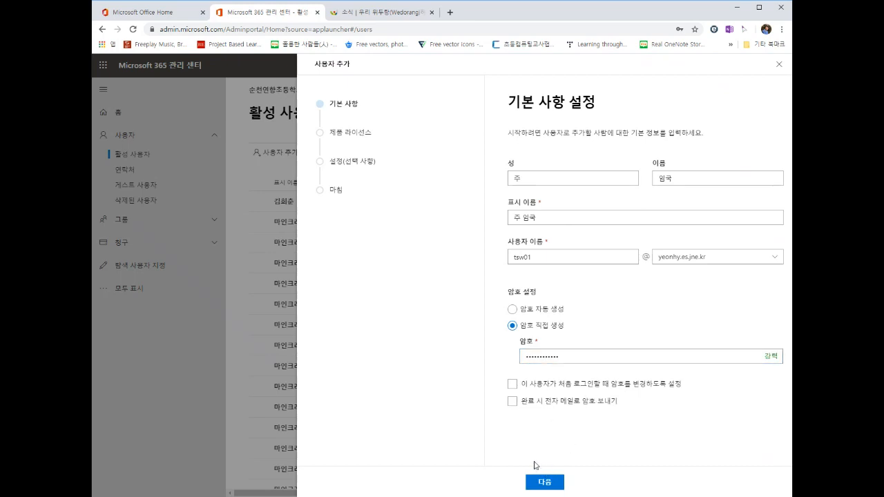
pyautogui.click(543, 481)
pyautogui.click(550, 484)
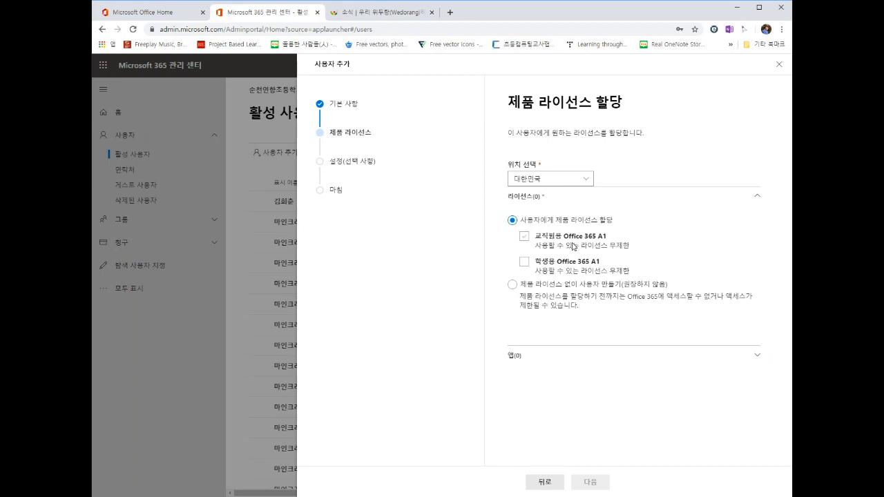
# Step: Tick 교직원용 Office 365 A1 and expand its 22 included apps to review them
pyautogui.click(578, 241)
pyautogui.click(525, 238)
pyautogui.click(760, 359)
pyautogui.scroll(-2, 750, 364)
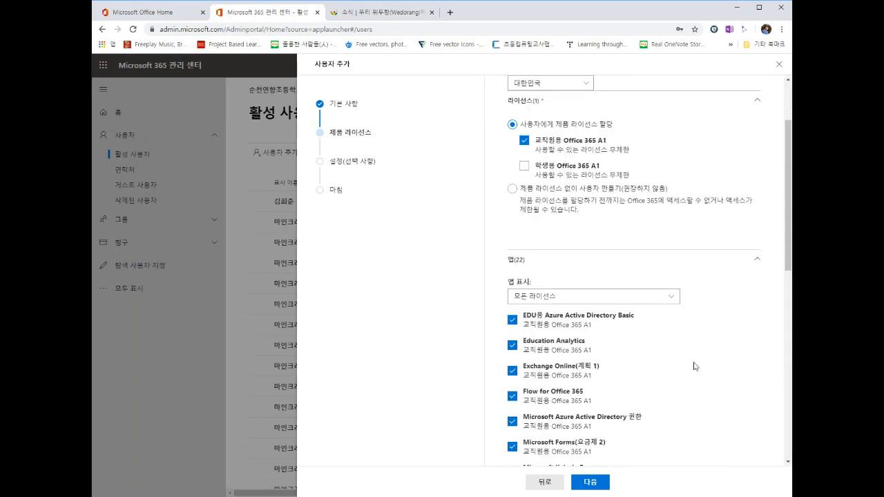
pyautogui.scroll(-5, 668, 366)
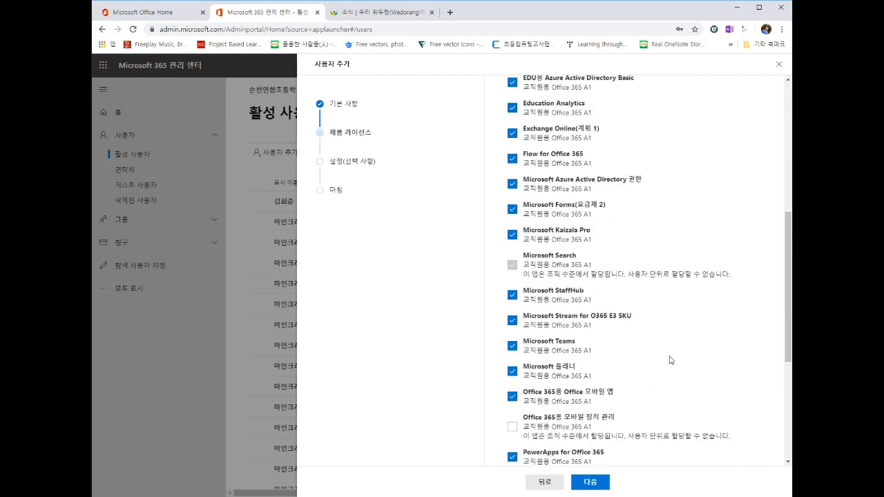
pyautogui.scroll(7, 670, 363)
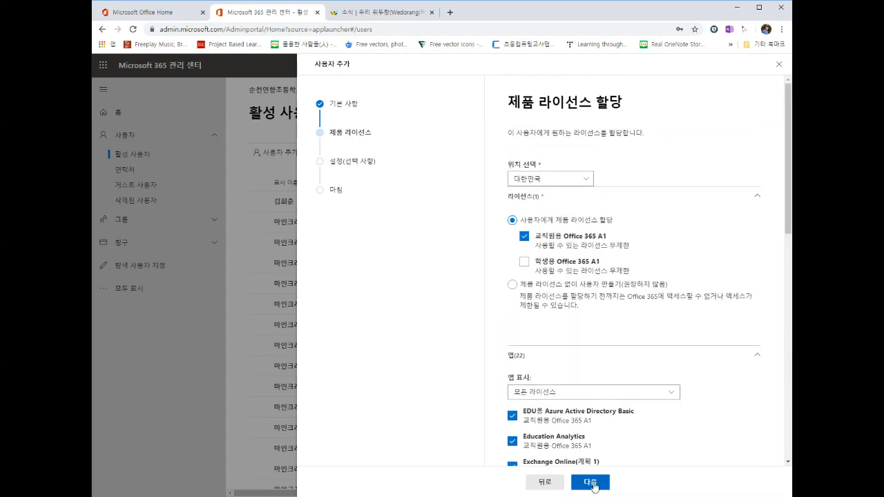
# Step: Grant 관리 센터 액세스 with the 사용자 관리자 role and continue to 검토 후 완료
pyautogui.click(590, 483)
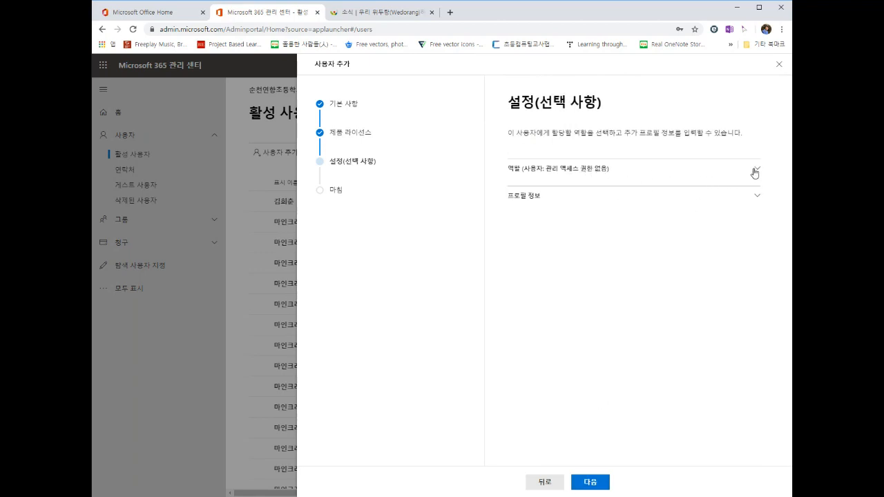
pyautogui.click(755, 173)
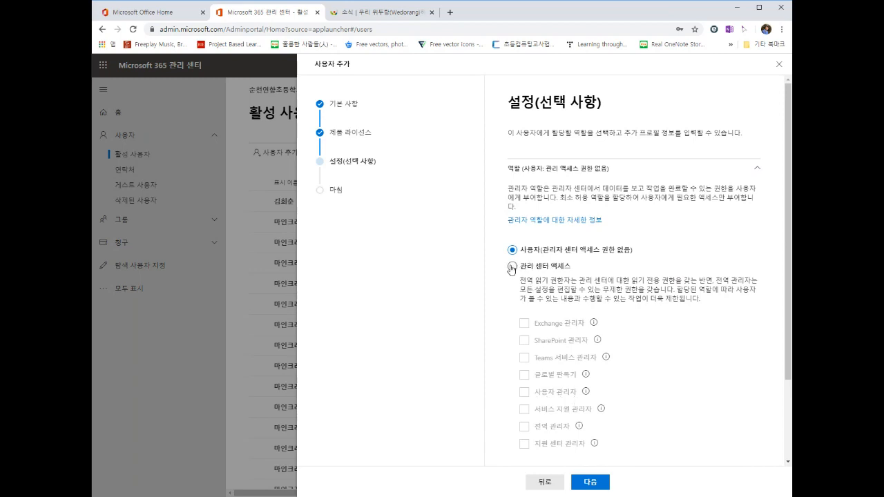
pyautogui.click(511, 267)
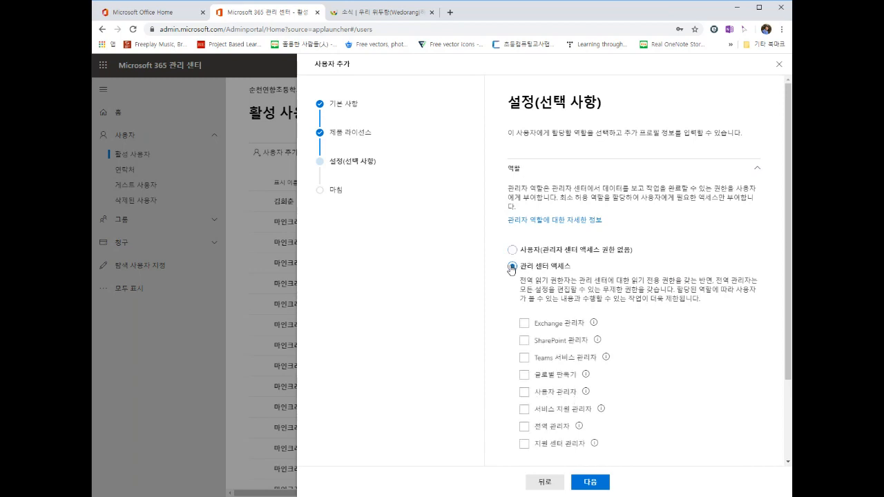
pyautogui.click(524, 393)
pyautogui.click(590, 482)
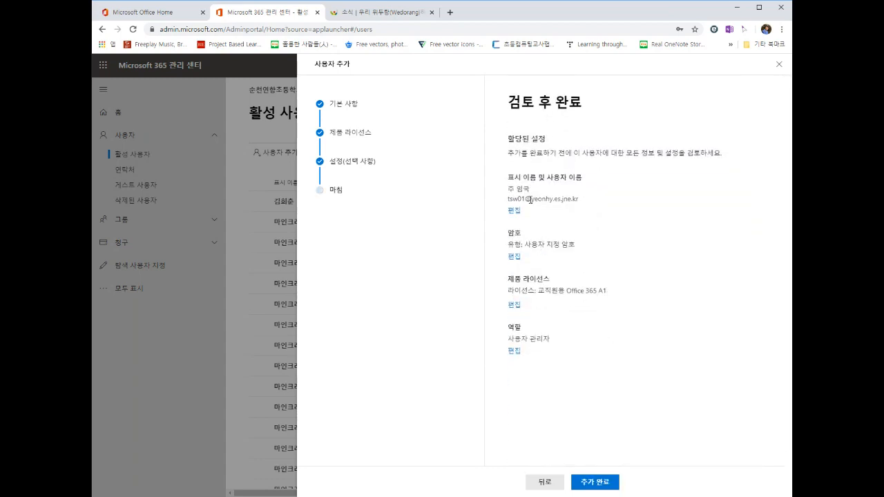
# Step: Check the name, username, license and 사용자 관리자 role, then confirm with 추가 완료
pyautogui.moveTo(510, 189); pyautogui.dragTo(582, 201)
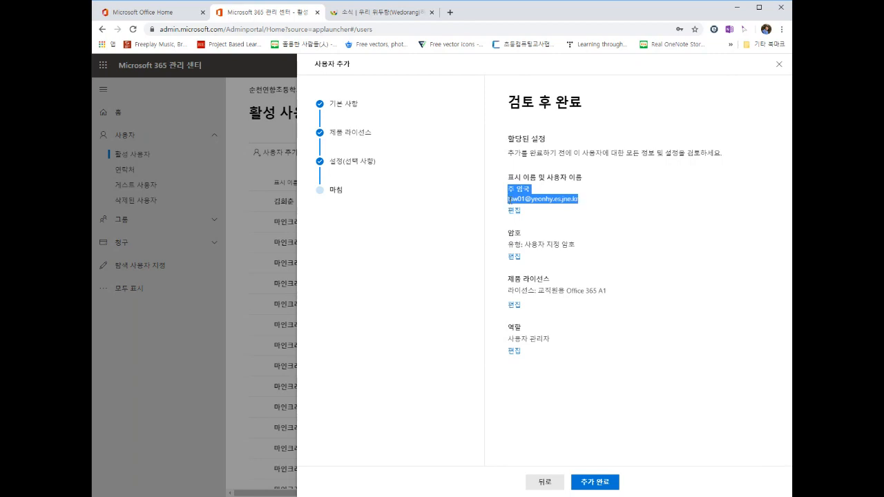
pyautogui.click(525, 200)
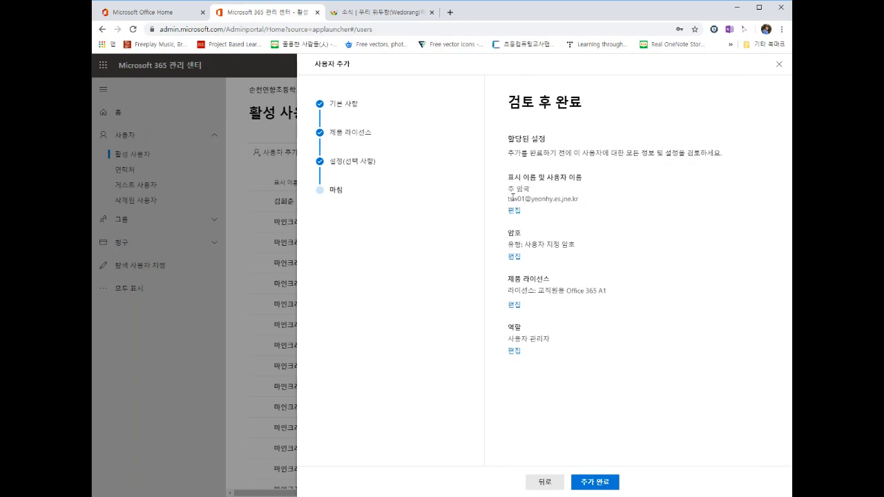
pyautogui.moveTo(508, 200); pyautogui.dragTo(586, 205)
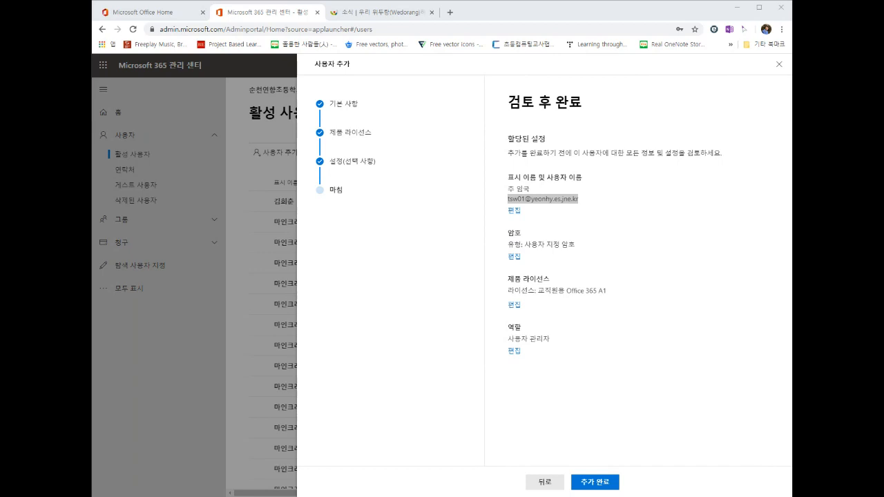
pyautogui.click(605, 238)
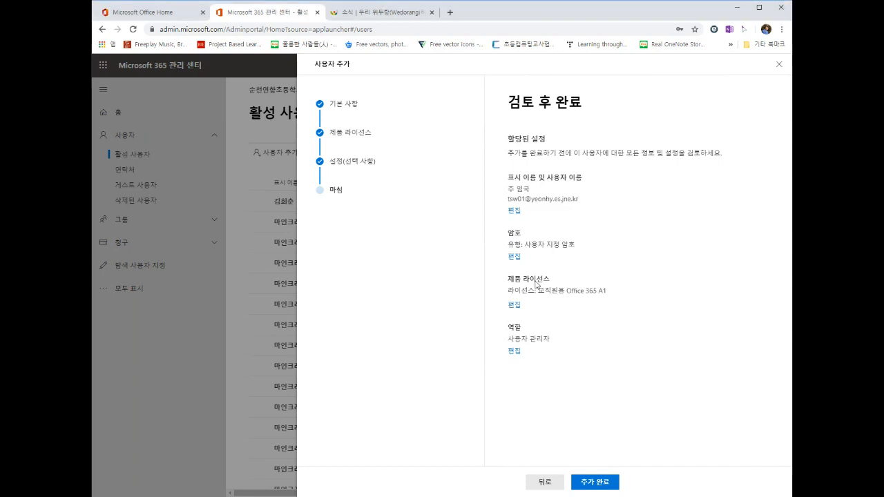
pyautogui.moveTo(509, 291); pyautogui.dragTo(488, 296)
pyautogui.click(614, 309)
pyautogui.moveTo(553, 339)
pyautogui.mouseDown()
pyautogui.moveTo(507, 339)
pyautogui.moveTo(561, 339)
pyautogui.mouseUp()
pyautogui.click(510, 339)
pyautogui.click(550, 339)
pyautogui.click(603, 487)
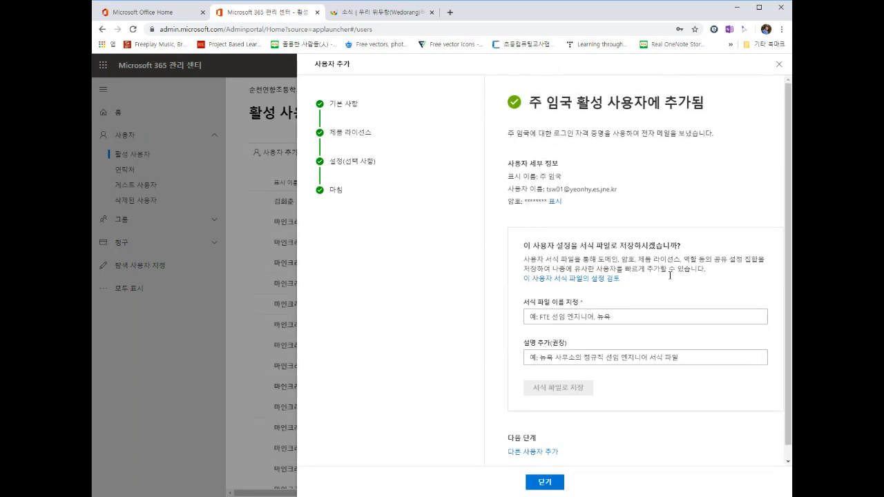
pyautogui.scroll(-1, 681, 404)
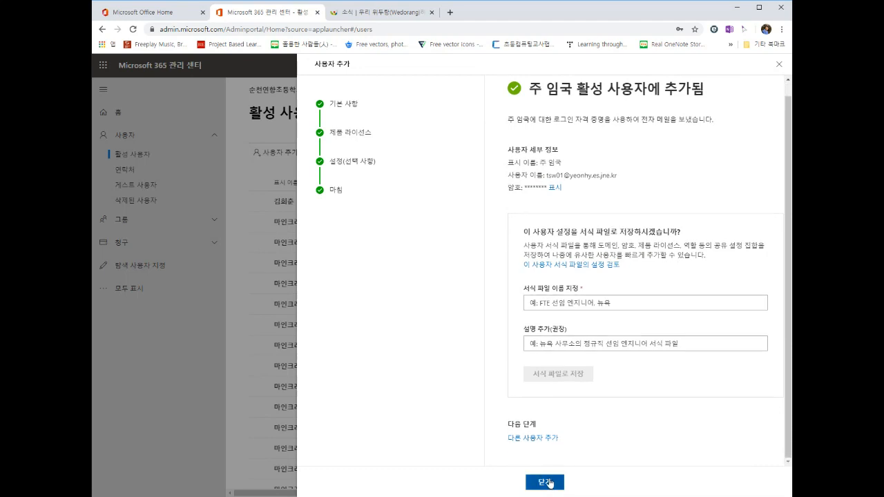
# Step: Close the confirmation and scroll 활성 사용자 to locate the new staff account with 교직원용 Office 365 A1
pyautogui.click(545, 483)
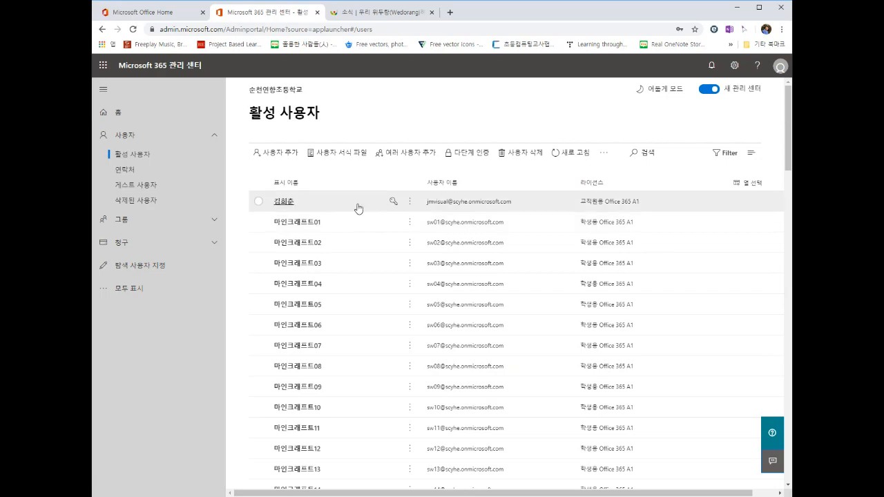
pyautogui.scroll(-4, 357, 207)
pyautogui.scroll(-10, 357, 208)
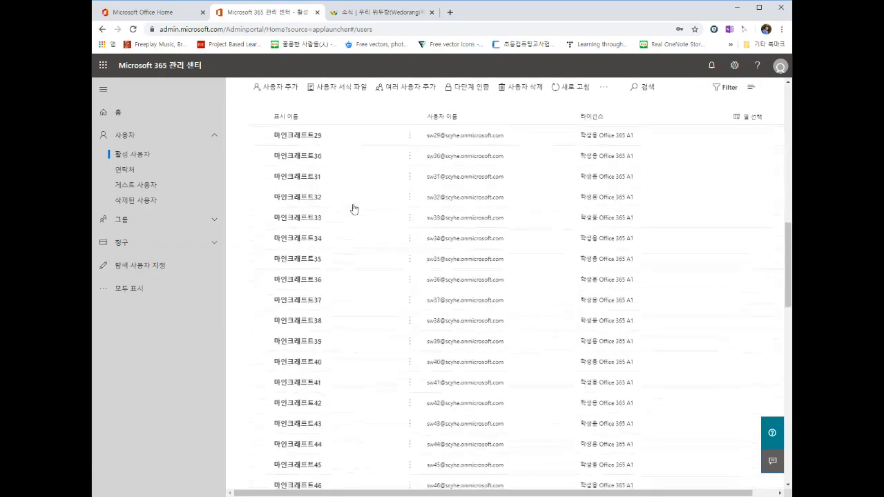
pyautogui.scroll(-8, 373, 296)
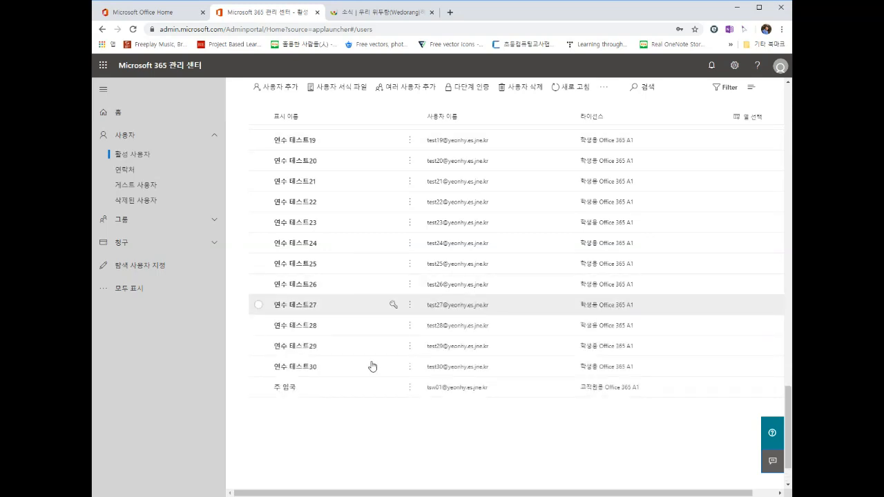
pyautogui.scroll(-2, 366, 396)
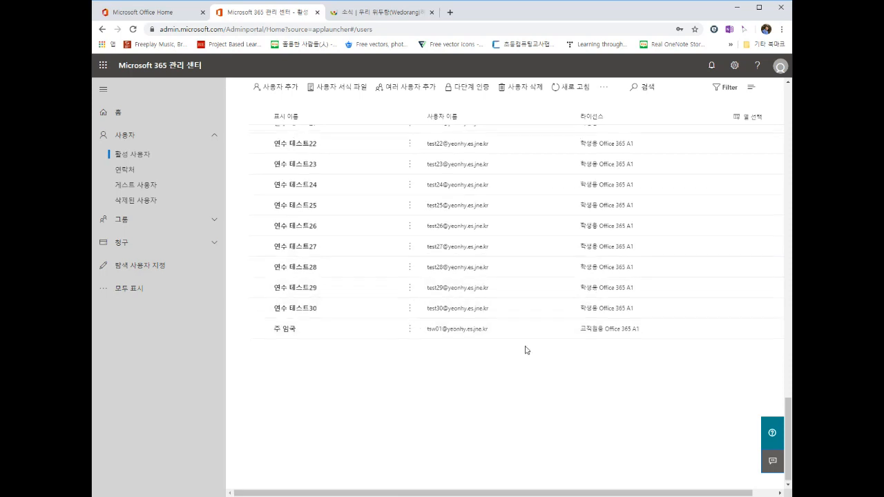
pyautogui.scroll(5, 527, 348)
pyautogui.scroll(-5, 527, 347)
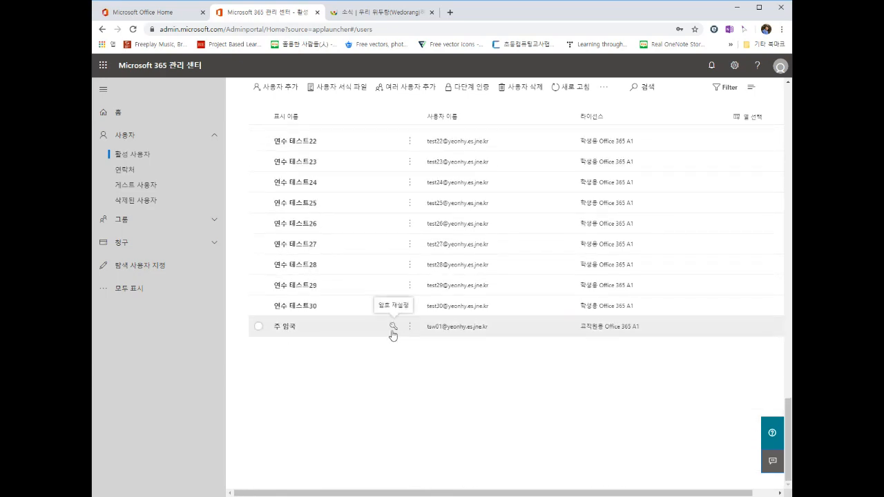
pyautogui.scroll(18, 539, 311)
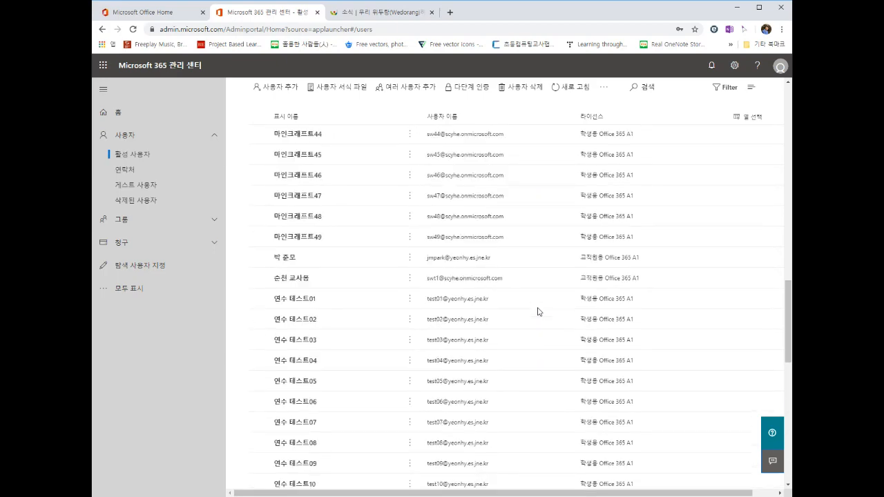
pyautogui.scroll(10, 539, 312)
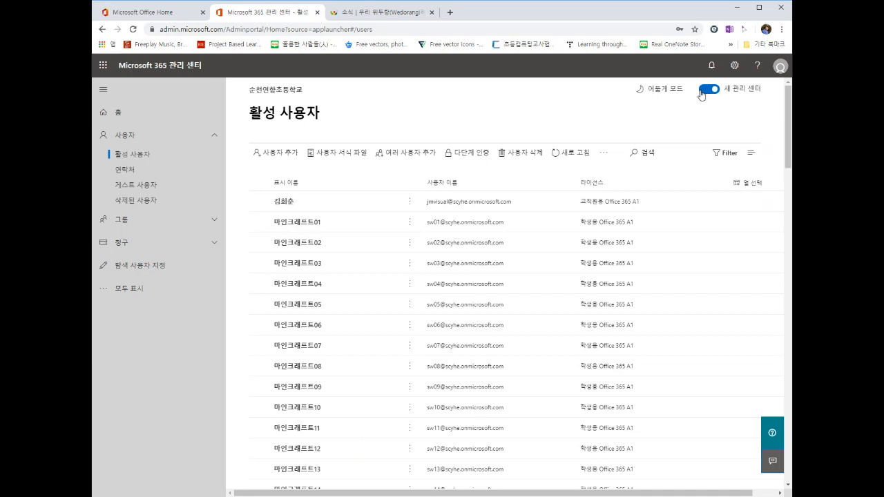
# Step: Switch to the classic admin center and open 설정 › 서비스 및 추가 기능
pyautogui.click(701, 91)
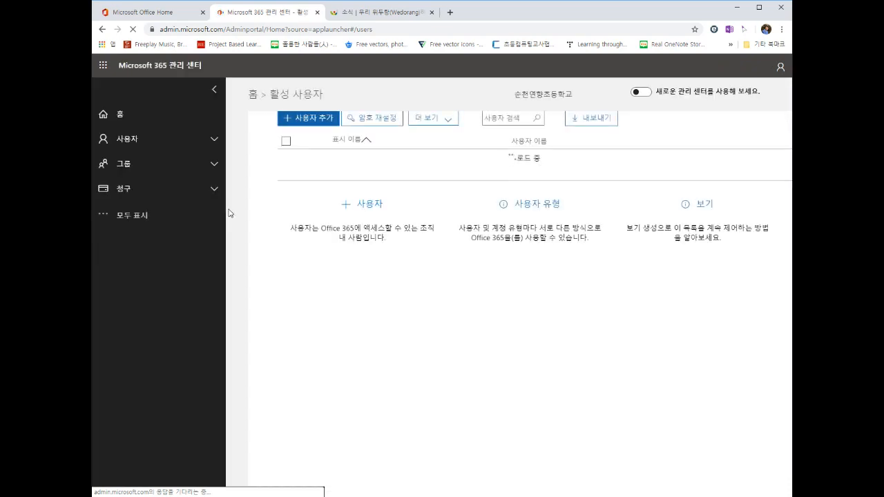
pyautogui.click(99, 216)
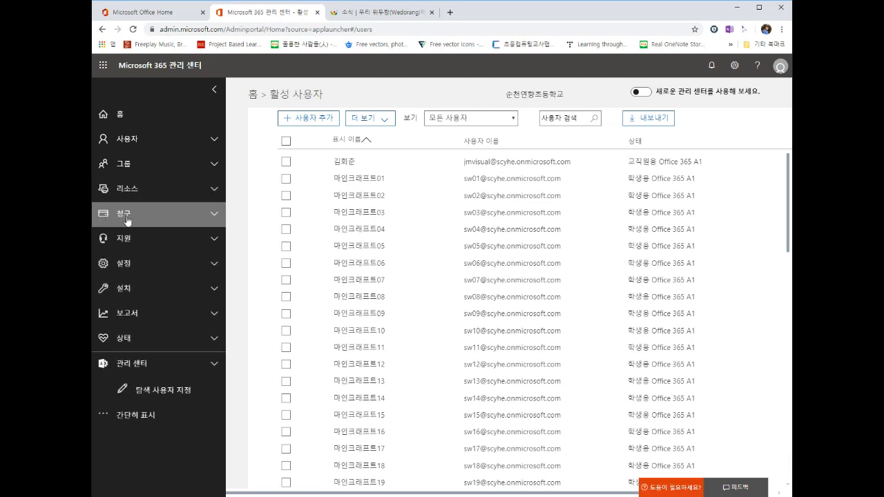
pyautogui.click(212, 266)
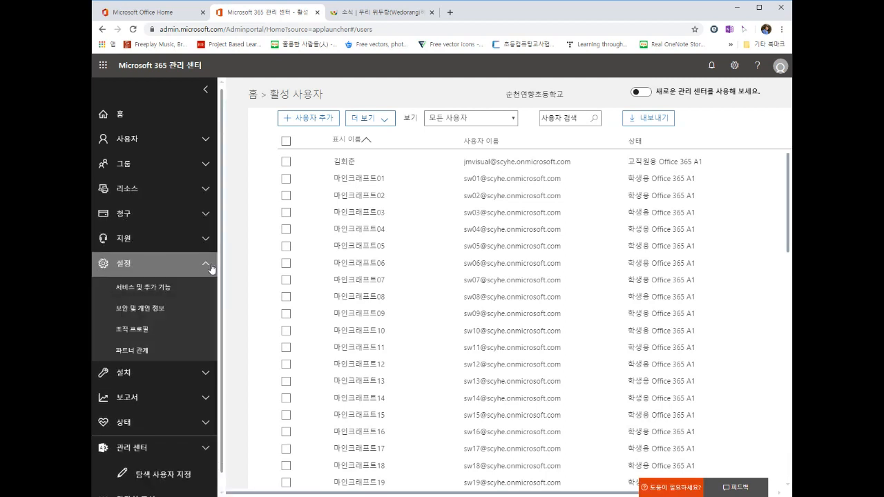
pyautogui.click(140, 294)
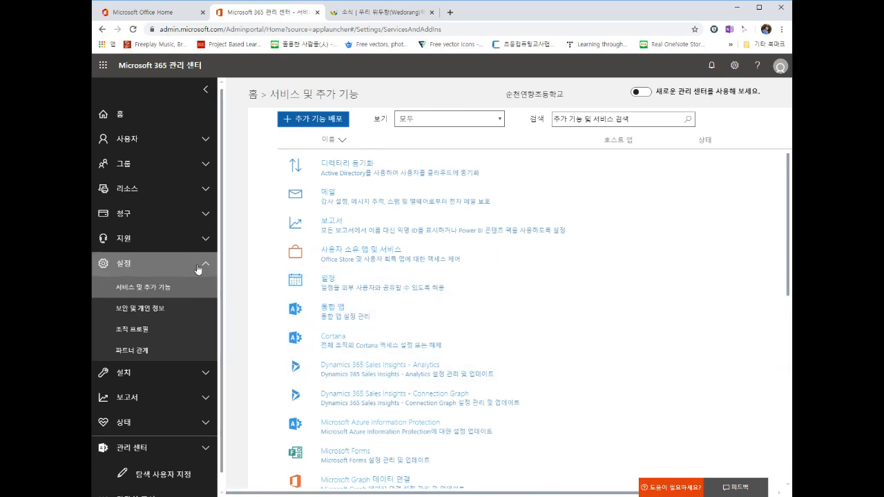
# Step: Rearrange the navigation pane, re-expand 설정, and scroll down the services list
pyautogui.click(207, 92)
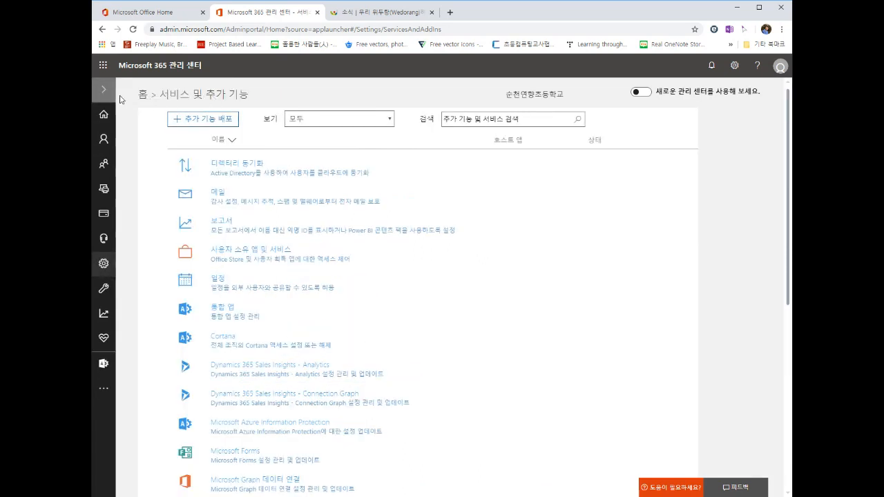
pyautogui.click(104, 263)
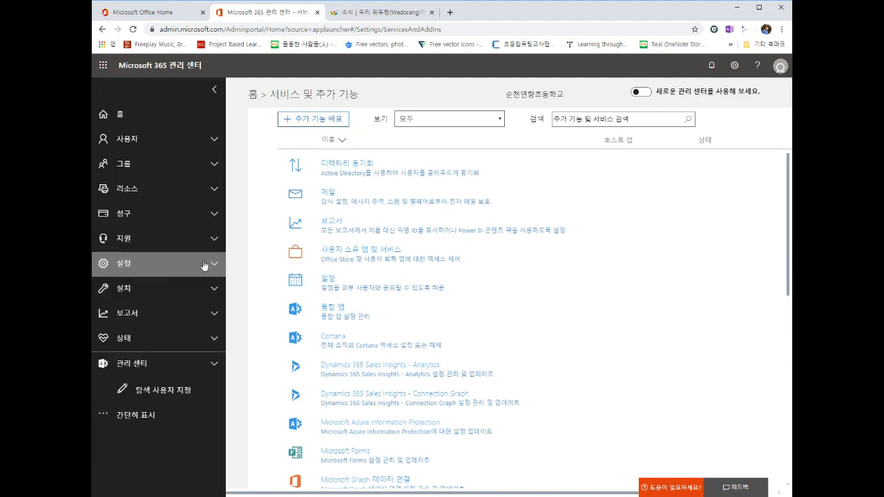
pyautogui.click(104, 420)
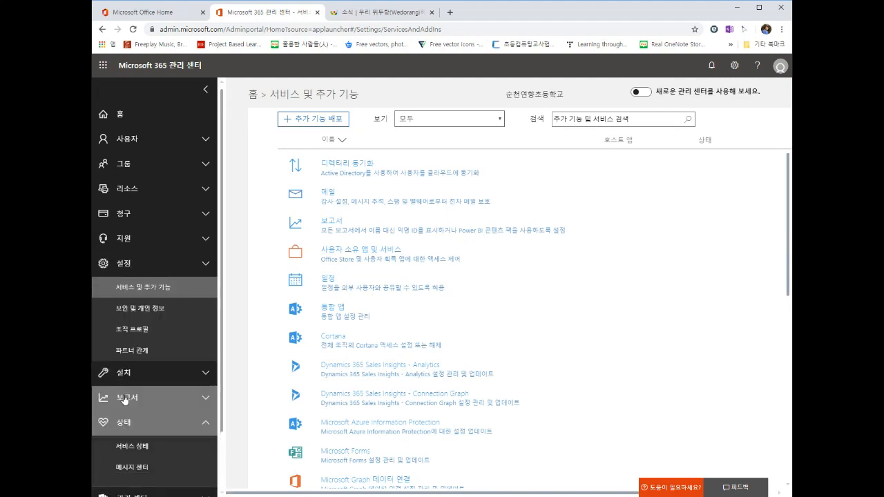
pyautogui.scroll(-1, 122, 407)
pyautogui.click(107, 487)
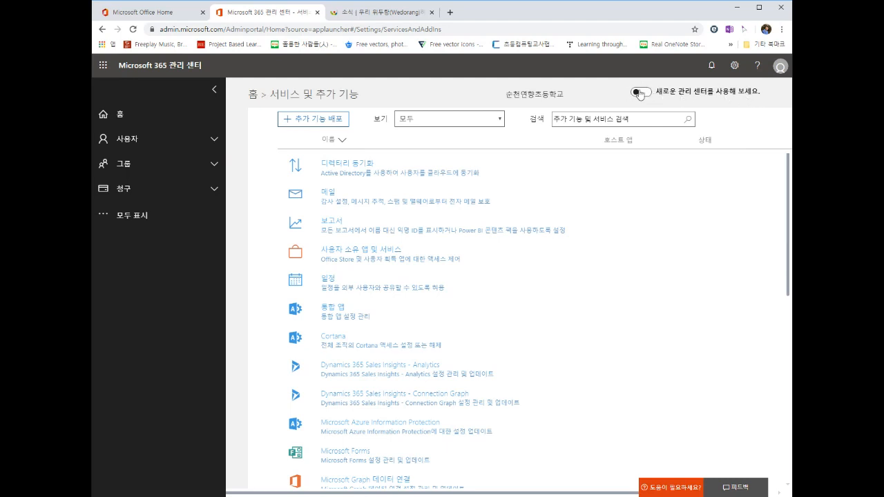
pyautogui.click(107, 216)
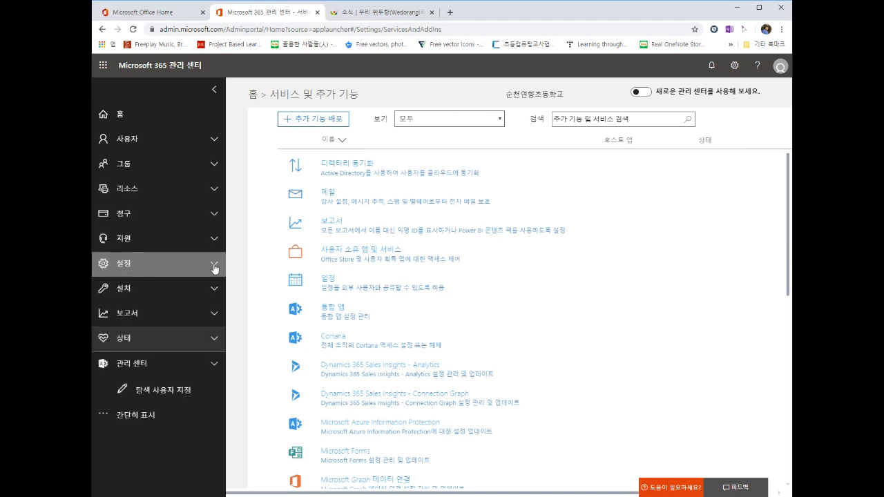
pyautogui.click(164, 266)
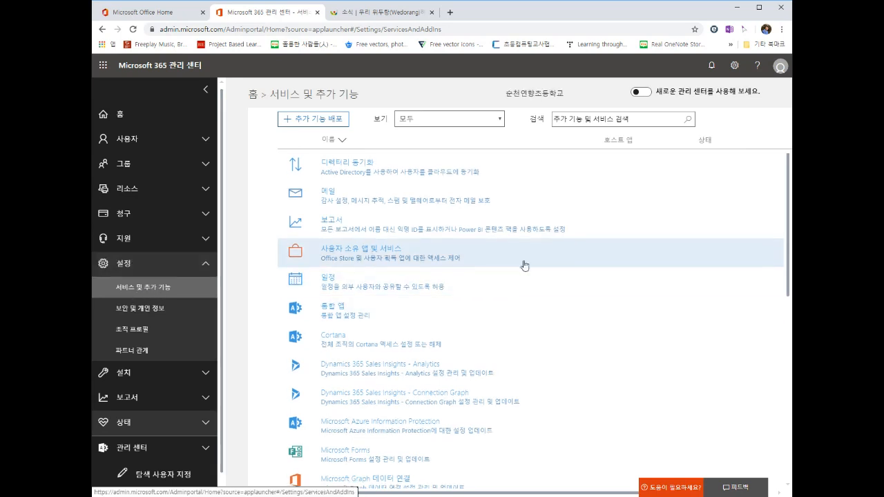
pyautogui.scroll(-2, 525, 265)
pyautogui.scroll(-3, 525, 265)
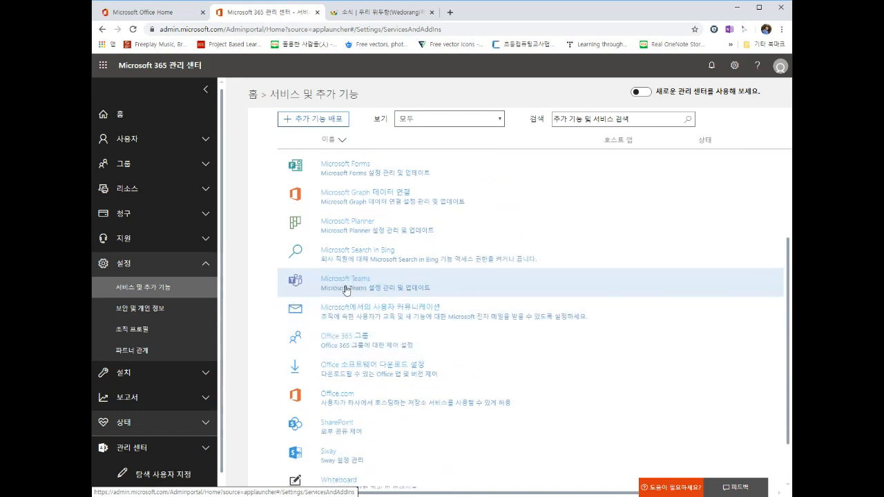
# Step: Save Microsoft Teams settings for the 교육 - 학생 license type and close the Teams panel
pyautogui.click(338, 289)
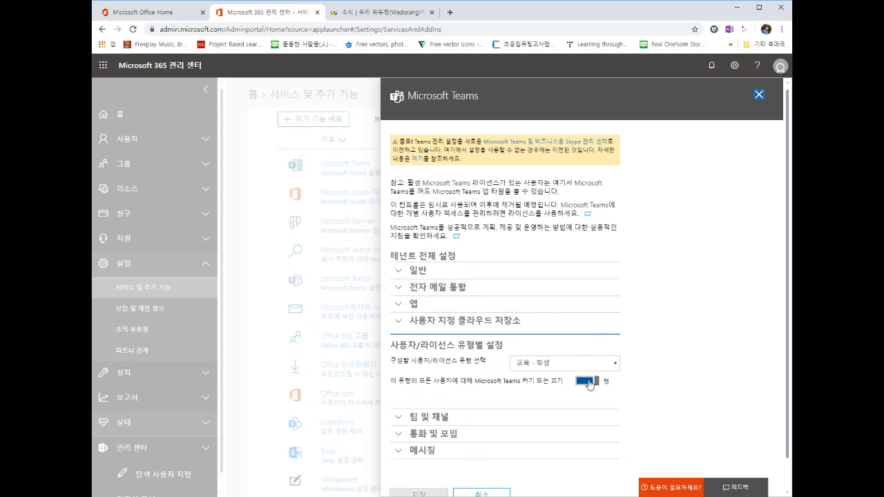
pyautogui.click(564, 366)
pyautogui.click(545, 388)
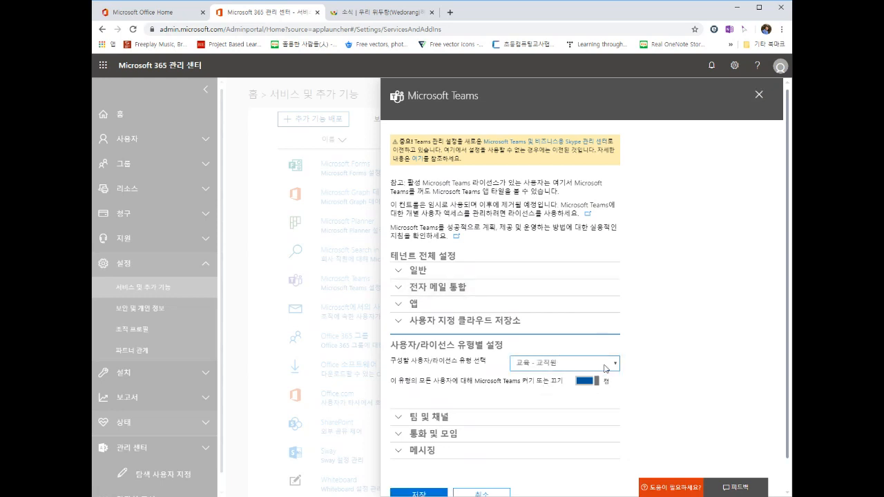
pyautogui.click(572, 385)
pyautogui.scroll(-1, 499, 446)
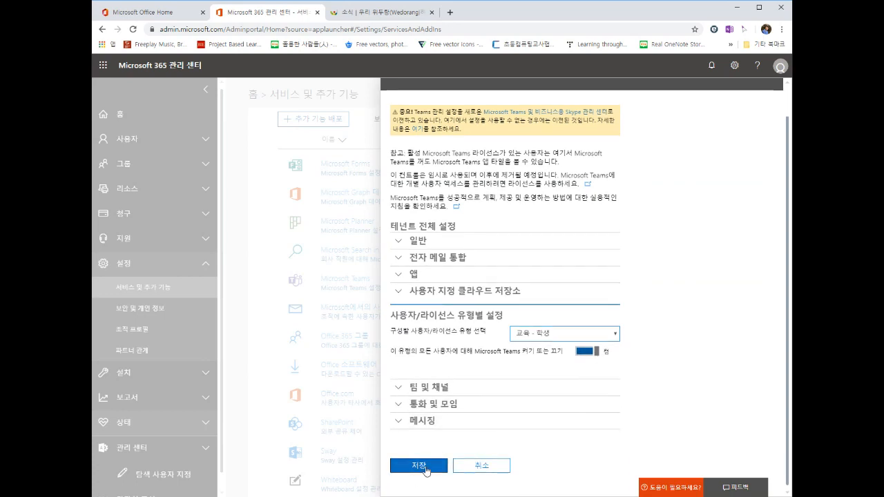
pyautogui.click(418, 467)
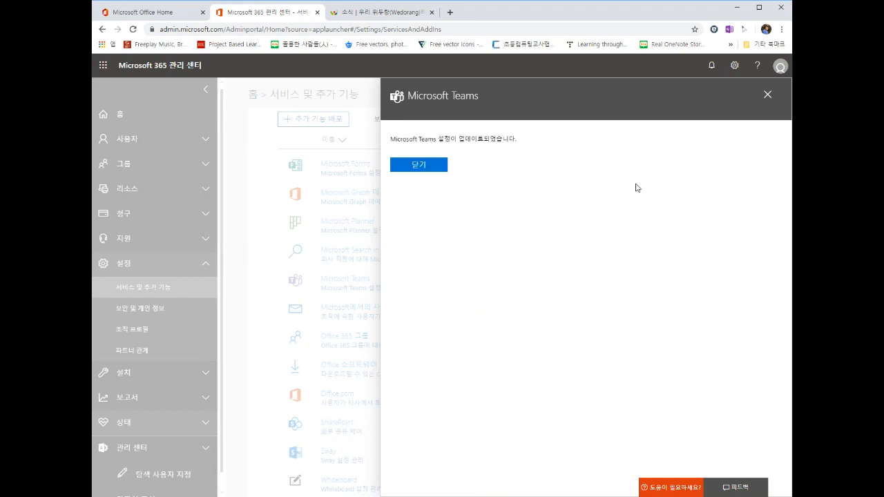
pyautogui.click(767, 95)
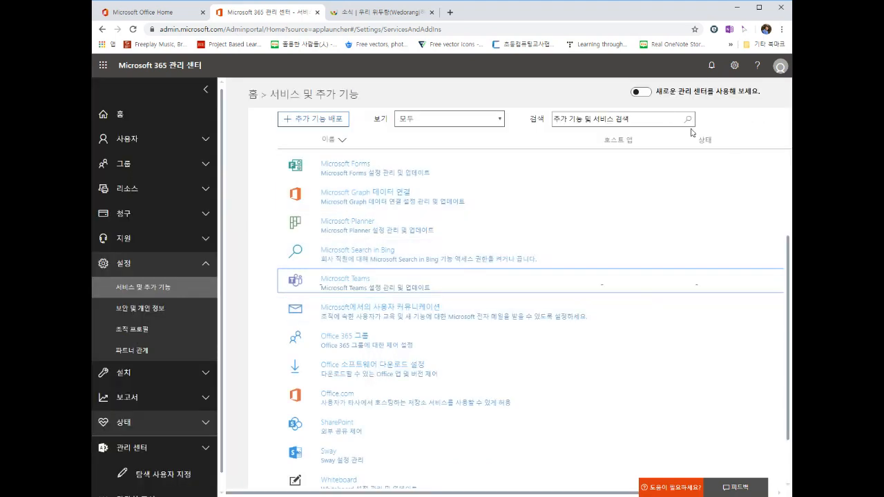
# Step: Turn on 새 관리 센터, briefly check Teams settings, then 로그아웃 from the account menu
pyautogui.click(643, 92)
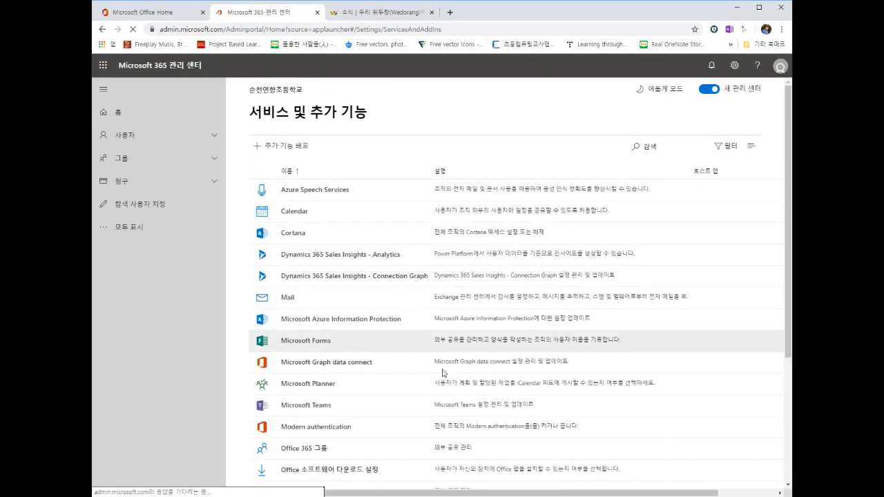
pyautogui.click(307, 408)
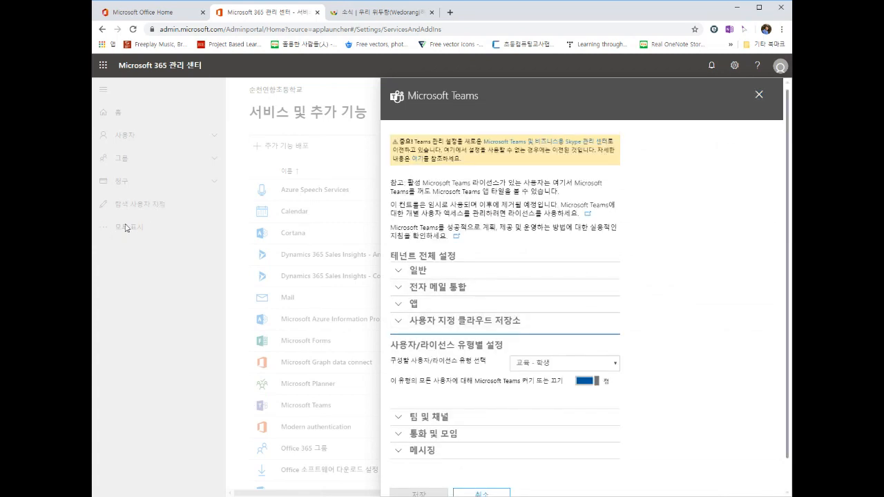
pyautogui.click(757, 95)
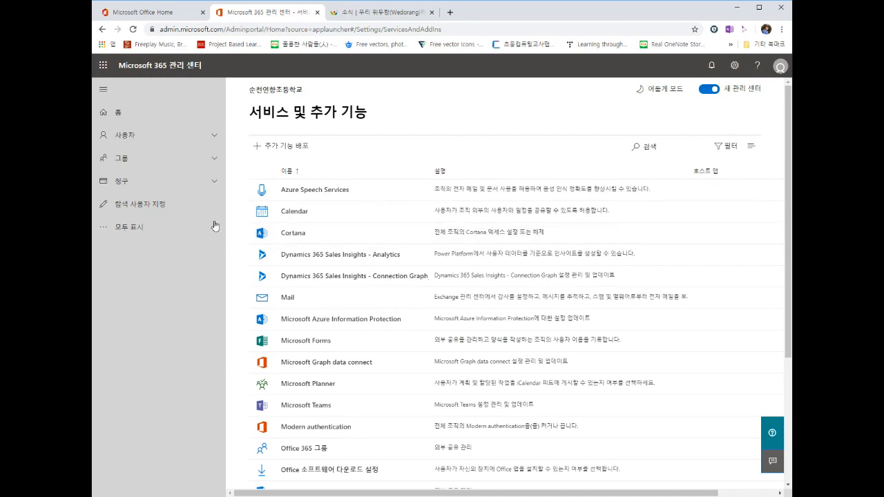
pyautogui.click(780, 67)
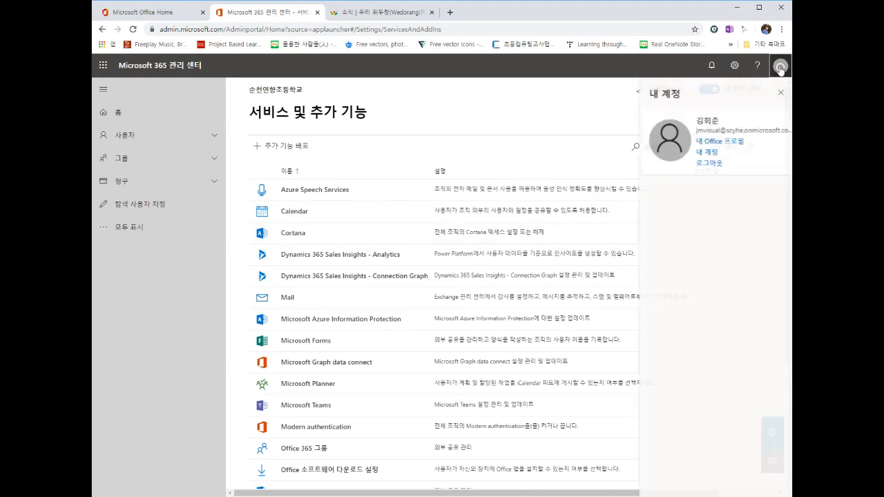
pyautogui.click(713, 166)
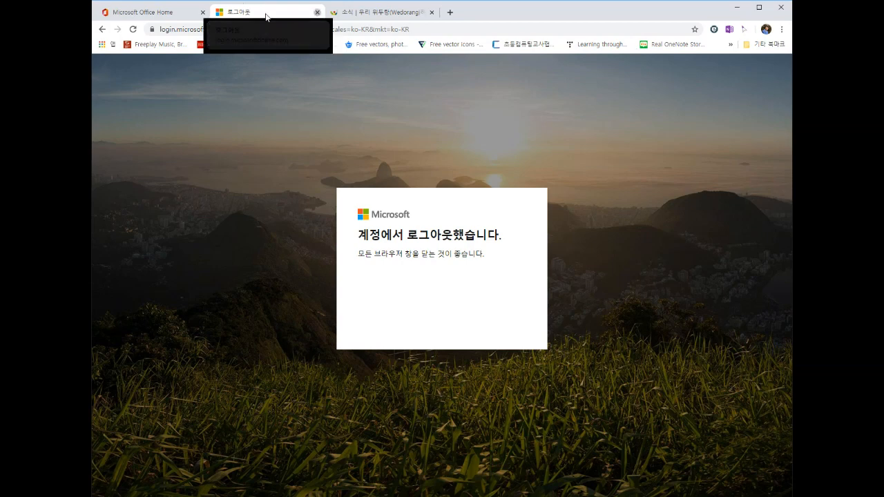
# Step: Close the old tabs and go to portal.office.com in a new tab
pyautogui.click(317, 12)
pyautogui.click(203, 12)
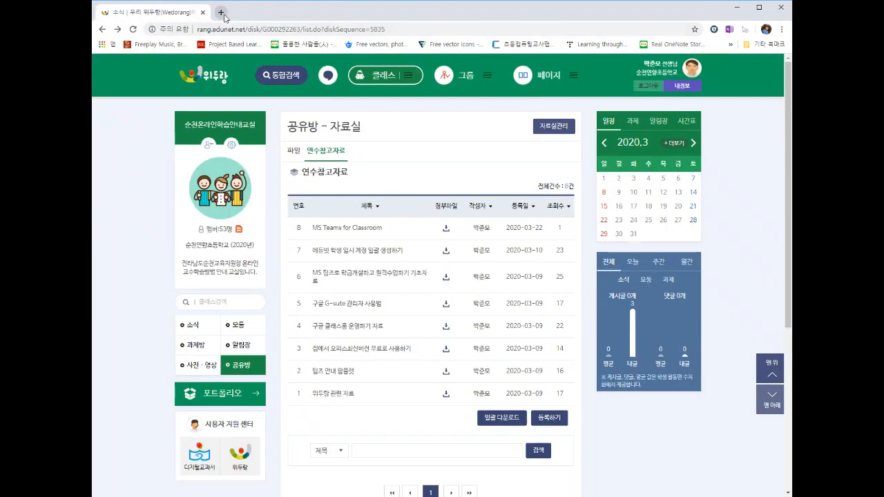
pyautogui.click(221, 12)
pyautogui.write('portal.office.com')
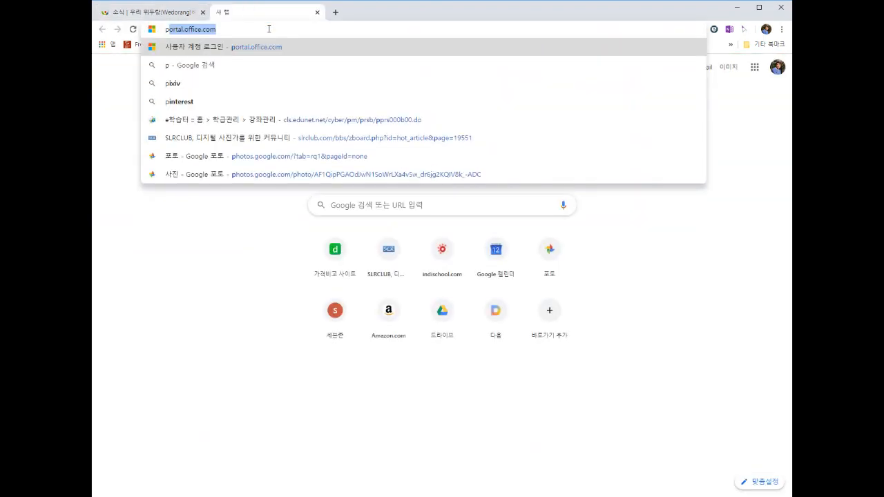
pyautogui.press('Return')
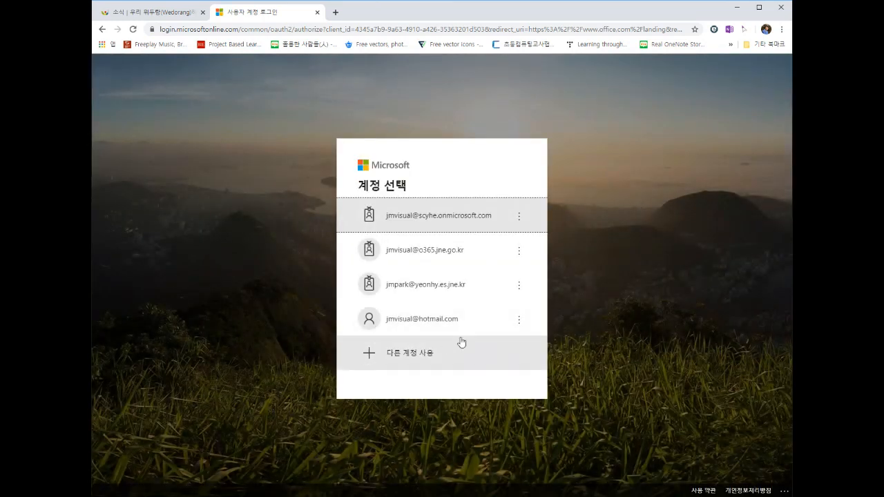
# Step: Choose 다른 계정 사용, paste the school account's e-mail and password, and sign in
pyautogui.click(421, 353)
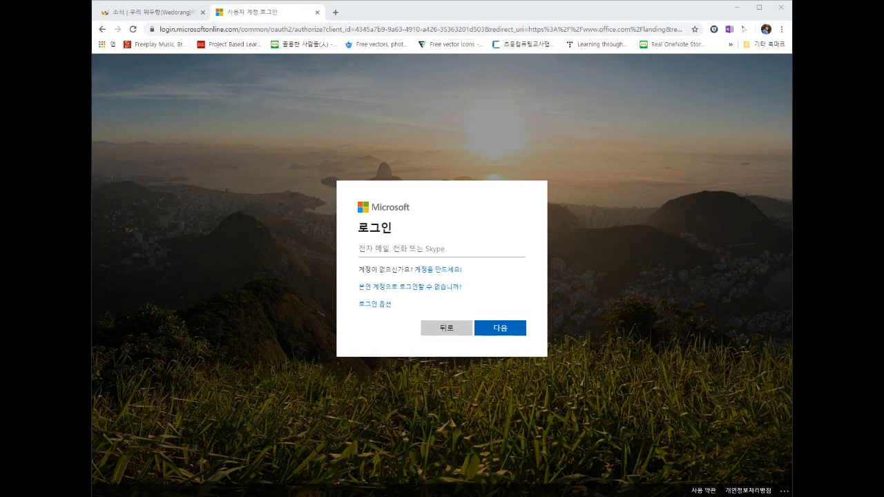
pyautogui.click(412, 265)
pyautogui.hotkey('ctrl', 'v')
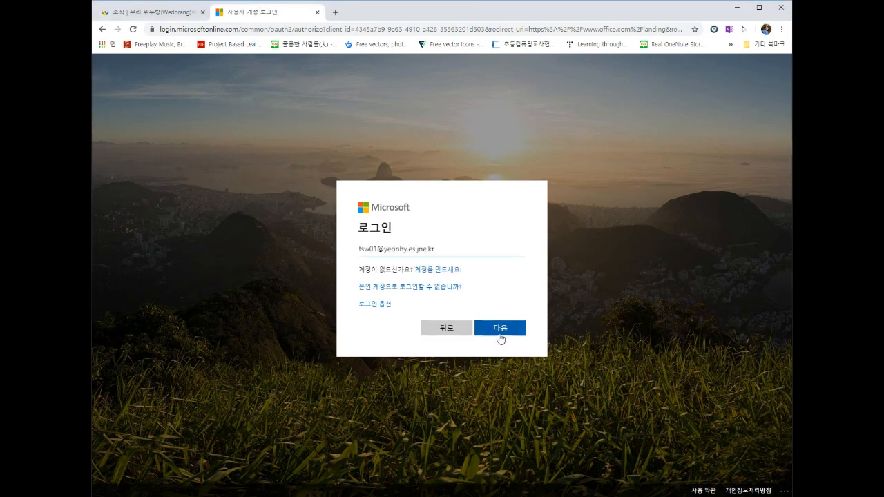
pyautogui.click(500, 337)
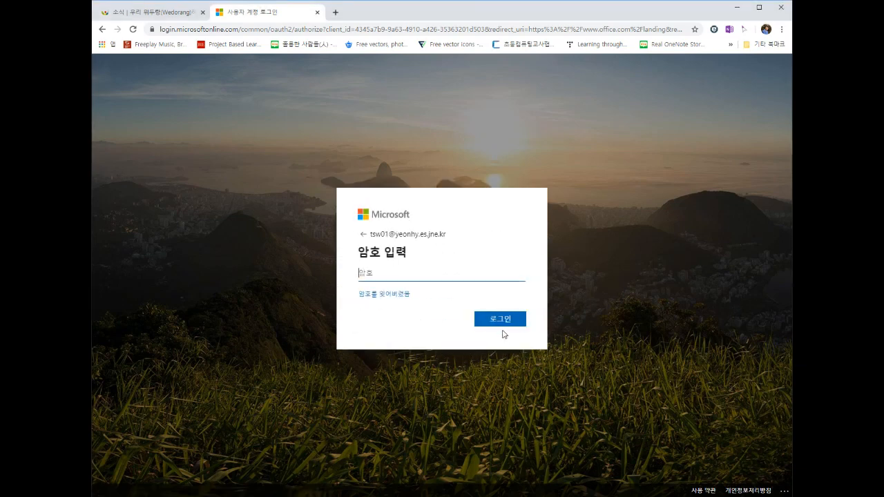
pyautogui.hotkey('alt', 'Tab')
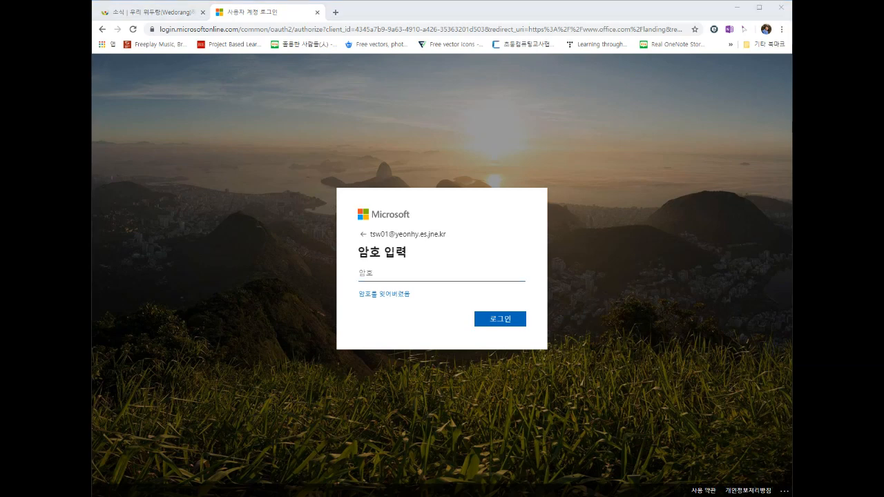
pyautogui.click(452, 274)
pyautogui.hotkey('ctrl', 'v')
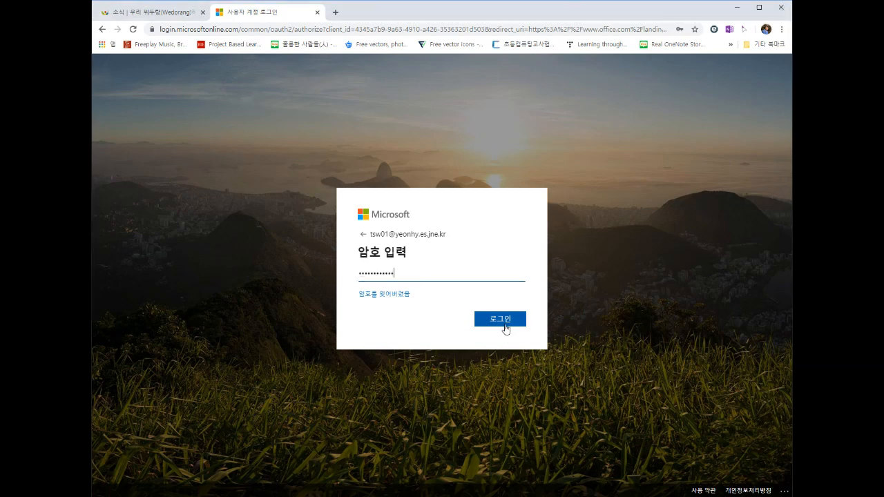
pyautogui.click(504, 326)
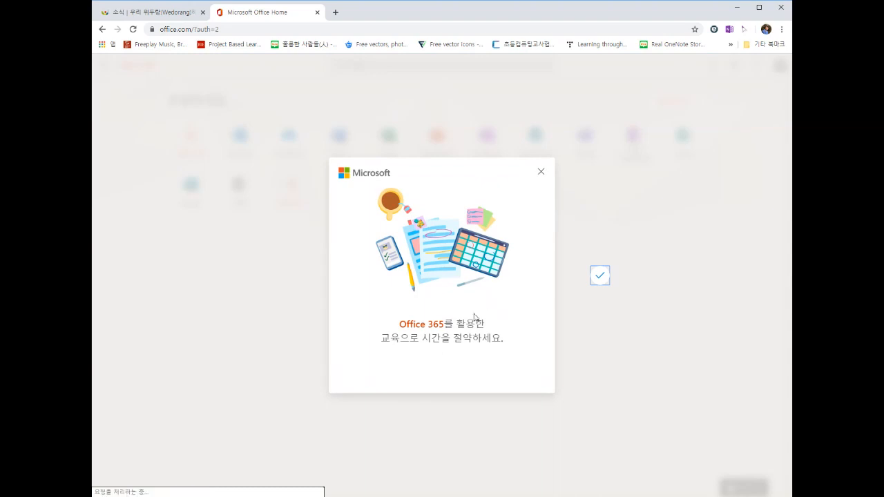
# Step: Dismiss the Office welcome and Forms tips, open the 관리 admin center, and go to 사용자 › 활성 사용자
pyautogui.click(542, 173)
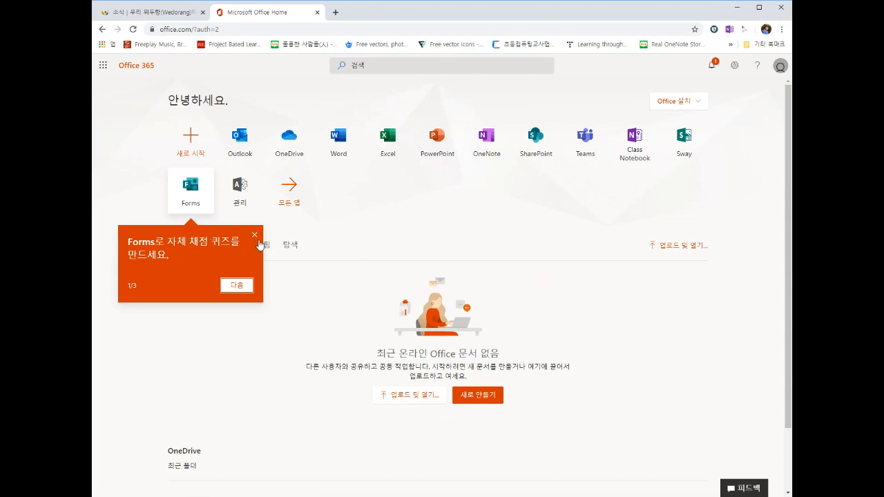
pyautogui.click(257, 238)
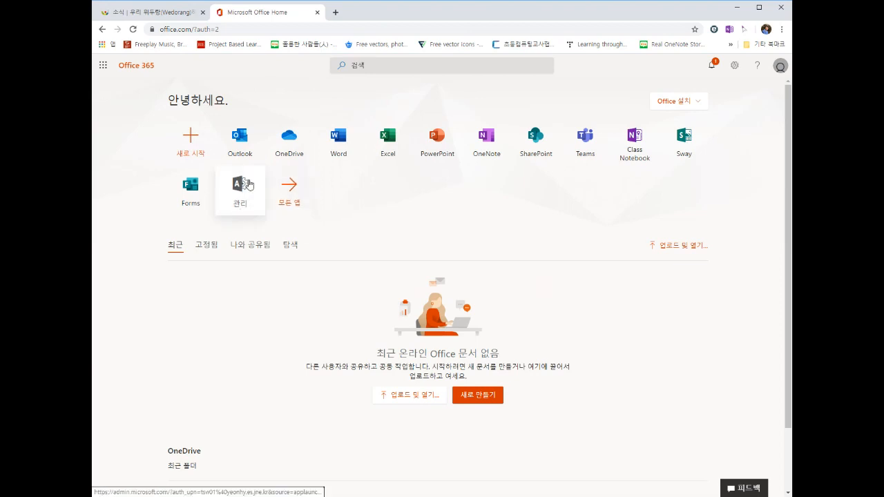
pyautogui.click(240, 197)
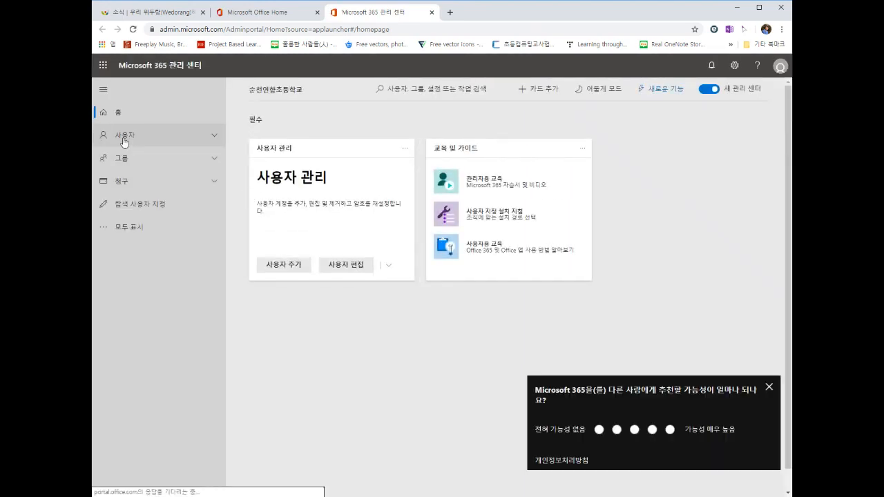
pyautogui.click(290, 271)
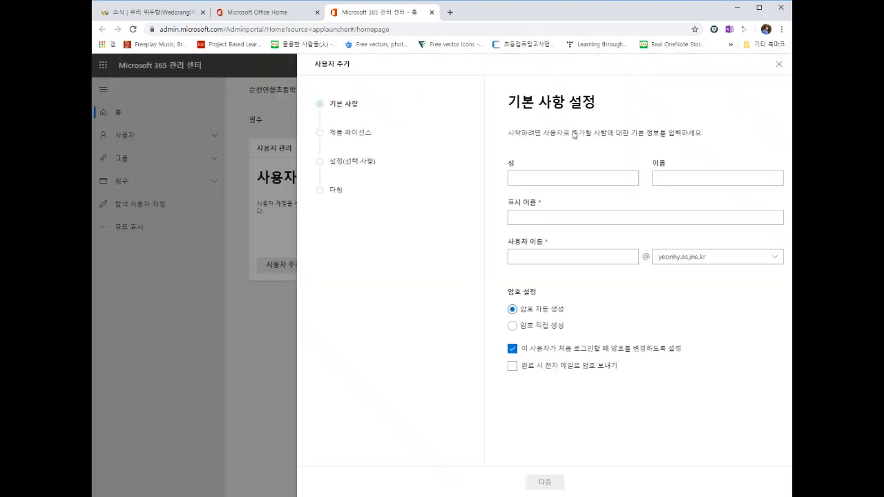
pyautogui.click(779, 66)
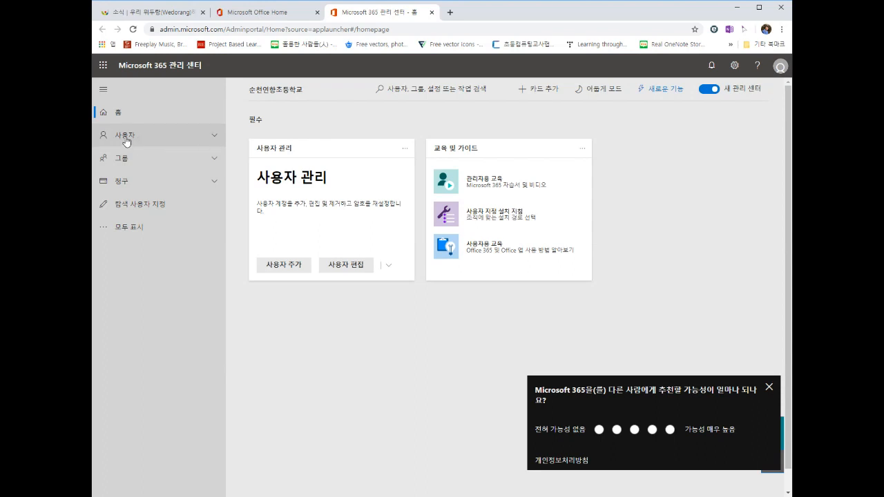
pyautogui.click(214, 138)
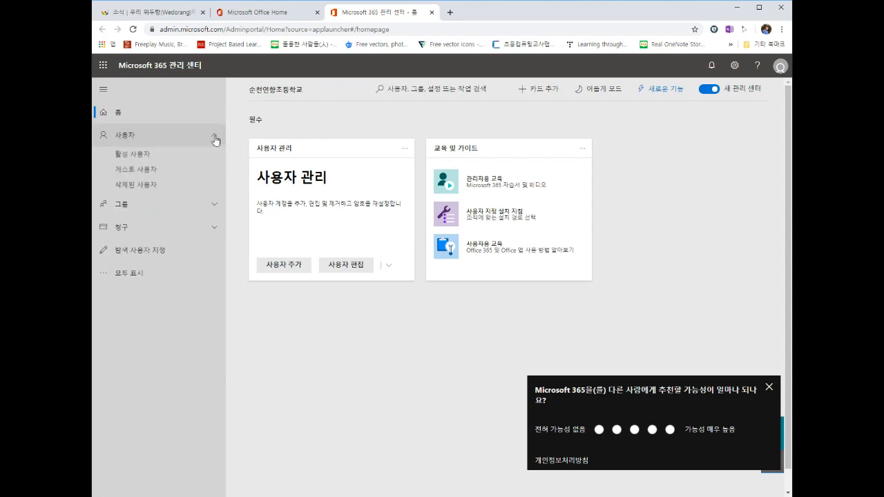
pyautogui.click(133, 160)
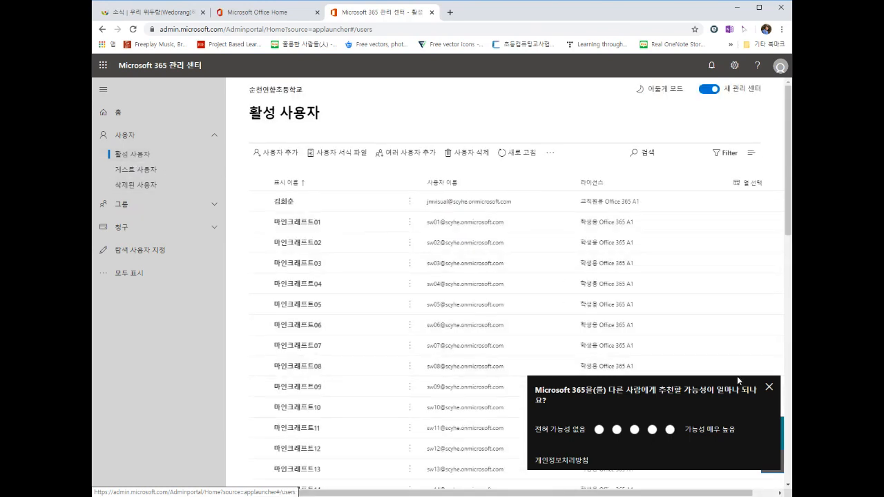
# Step: Download the headers-only CSV template from 여러 사용자 추가 and open it in Excel
pyautogui.click(769, 388)
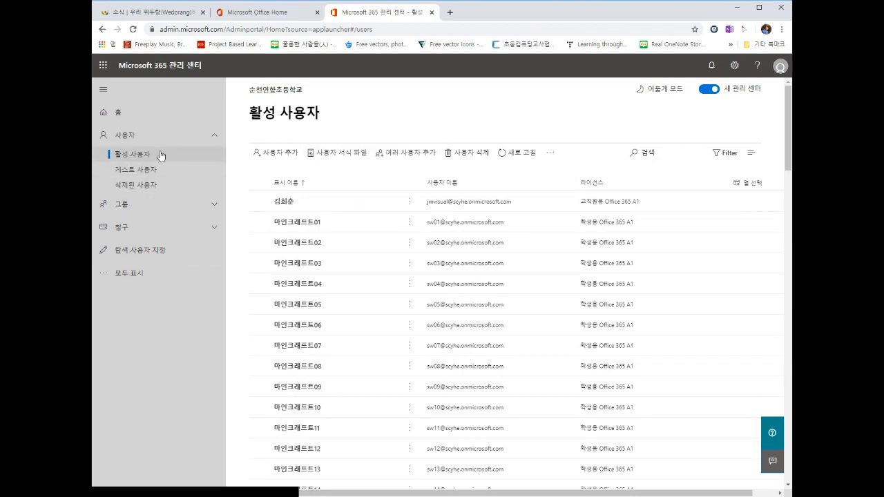
pyautogui.click(411, 159)
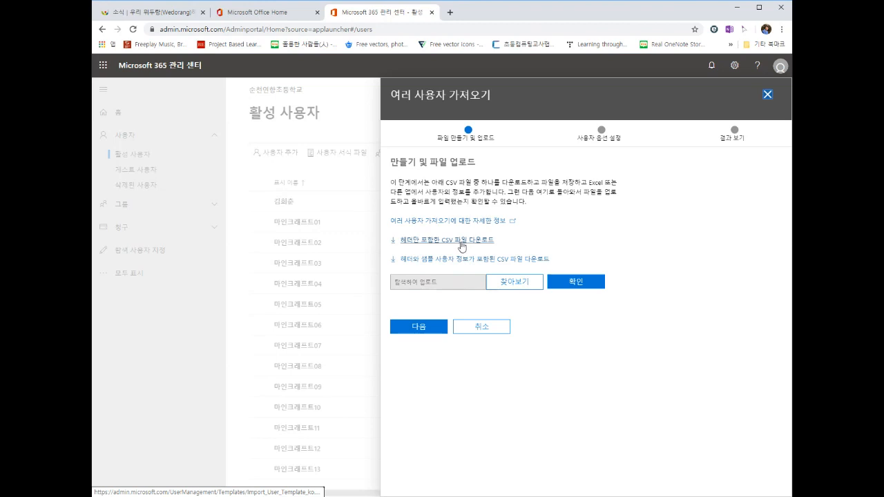
pyautogui.click(460, 243)
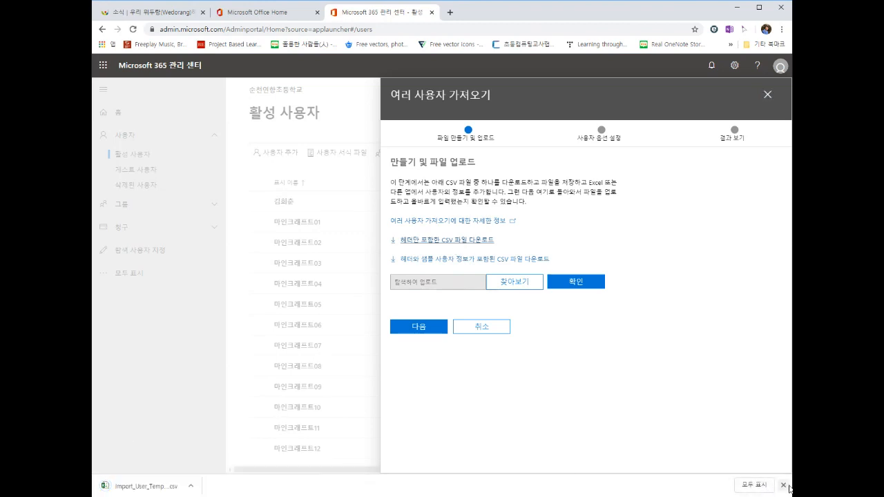
pyautogui.click(142, 486)
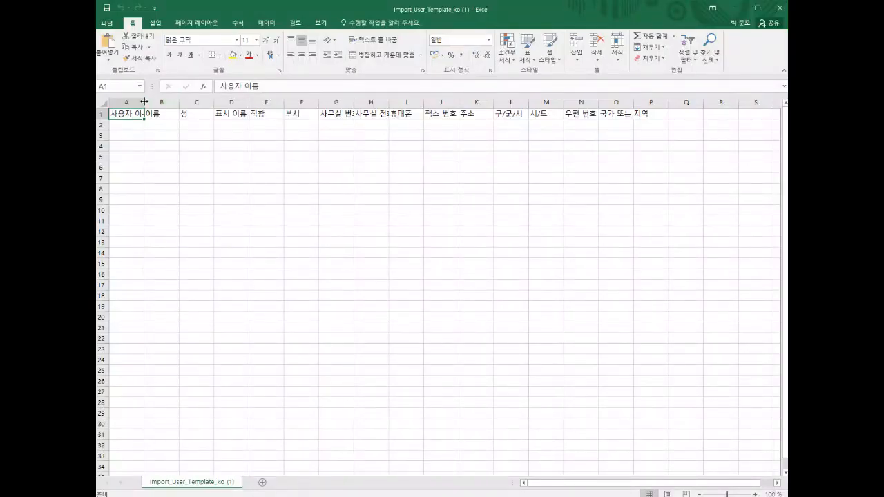
# Step: Check the 사용자 이름, 이름, 성, 표시 이름 headers and widen column A
pyautogui.doubleClick(143, 99)
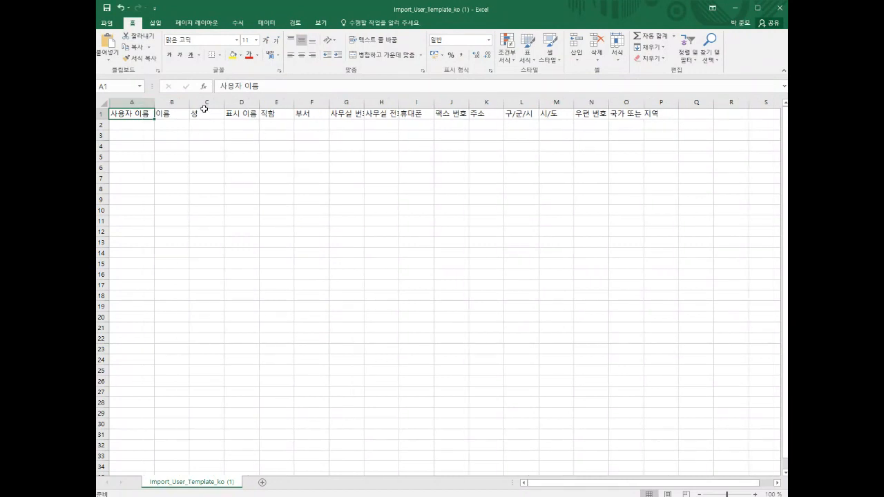
pyautogui.click(132, 124)
pyautogui.click(164, 123)
pyautogui.click(200, 125)
pyautogui.click(231, 128)
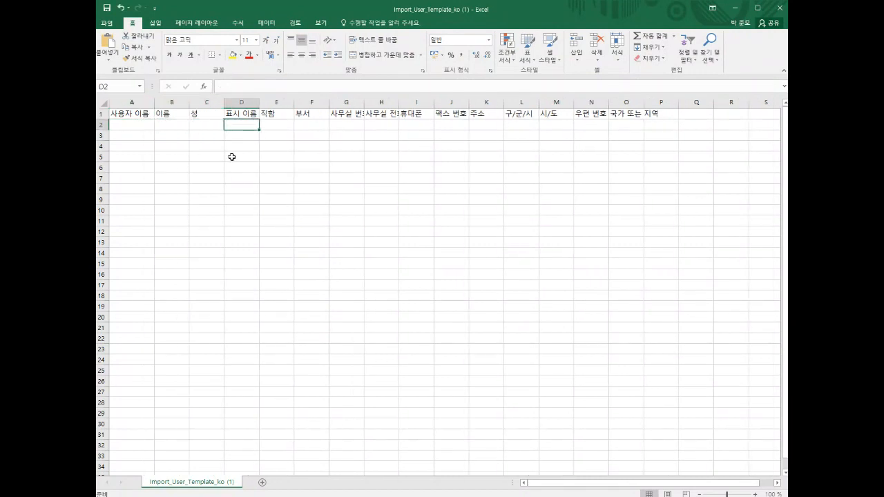
pyautogui.click(138, 126)
pyautogui.click(191, 124)
pyautogui.click(245, 126)
pyautogui.click(143, 114)
pyautogui.click(167, 114)
pyautogui.click(209, 113)
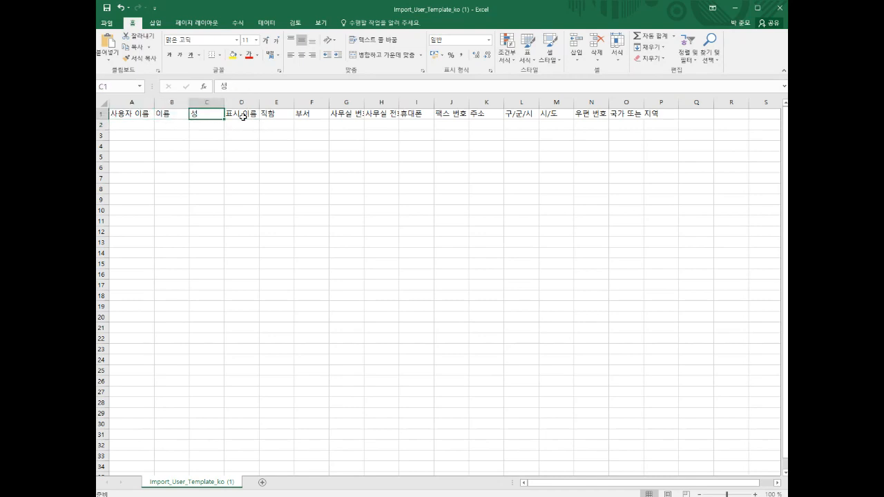
pyautogui.click(240, 114)
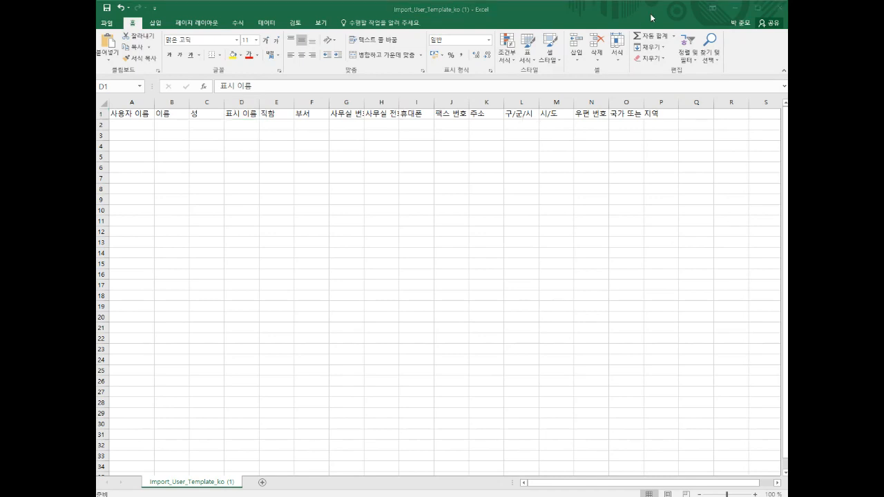
pyautogui.click(153, 102)
pyautogui.moveTo(153, 103); pyautogui.dragTo(183, 103)
pyautogui.click(142, 125)
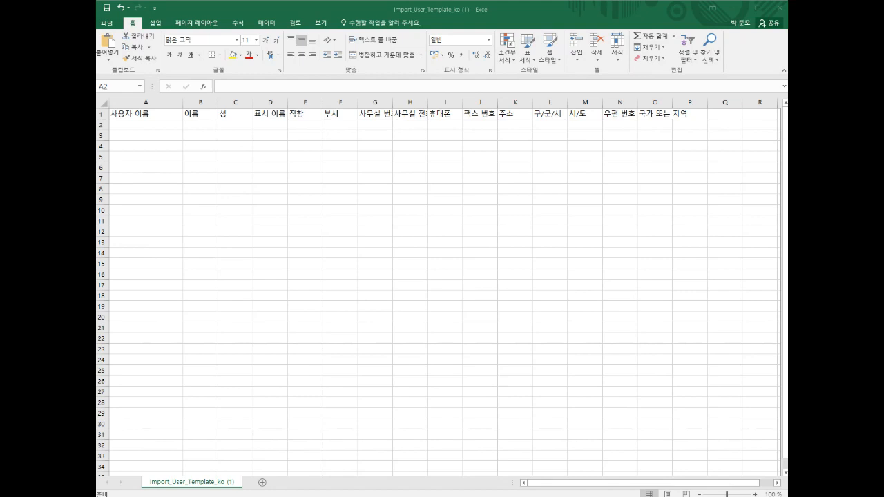
# Step: Enter the first student account address in A2 by pasting the domain and typing the ID prefix
pyautogui.doubleClick(158, 126)
pyautogui.write('@yeonhy.es.jne.kr')
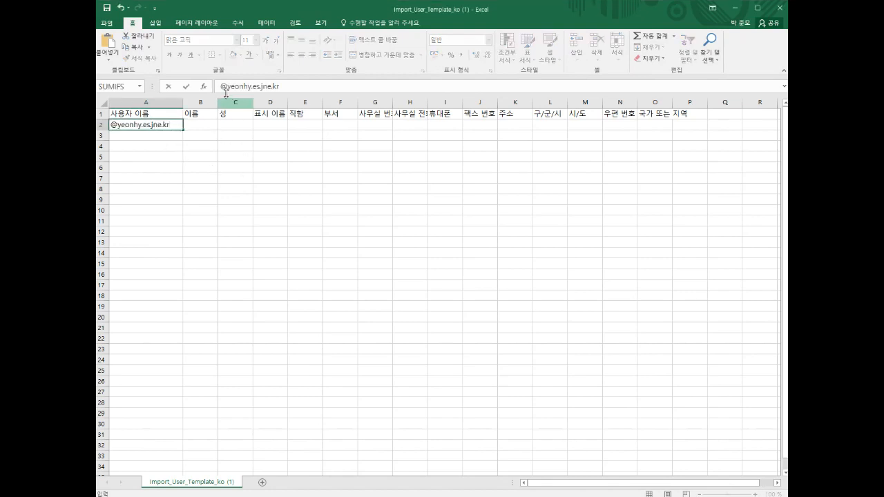
pyautogui.click(220, 86)
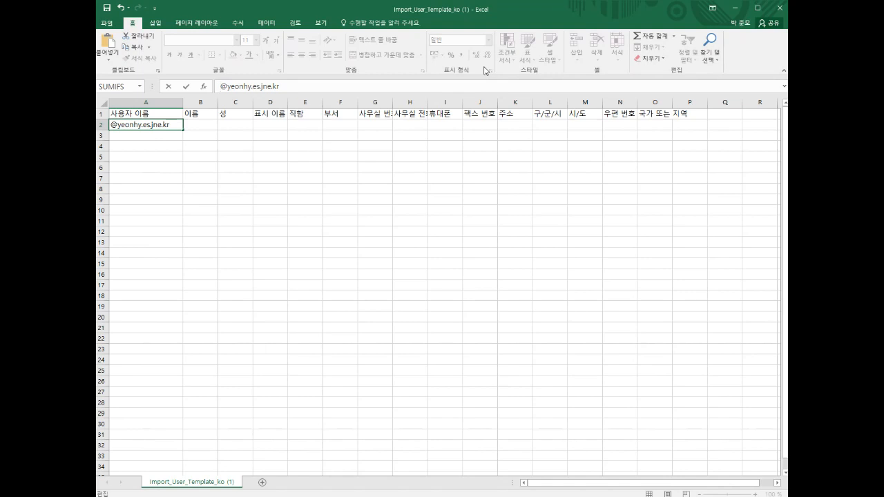
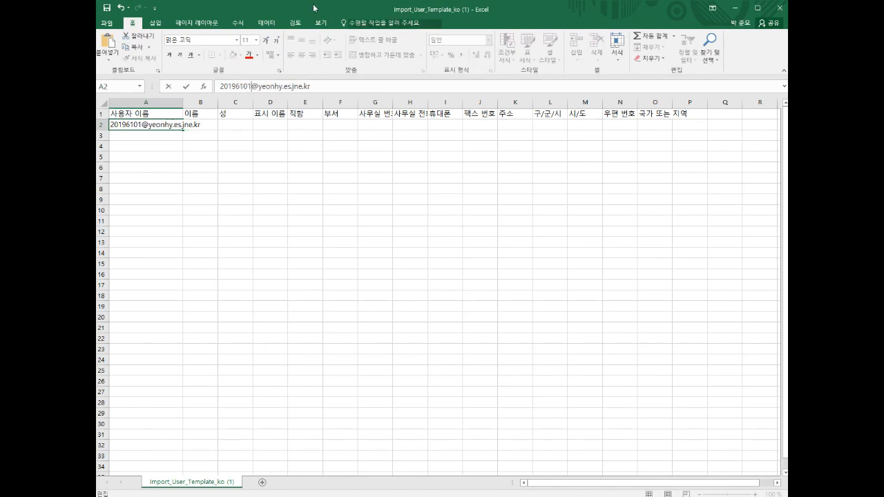
pyautogui.moveTo(219, 86); pyautogui.dragTo(251, 86)
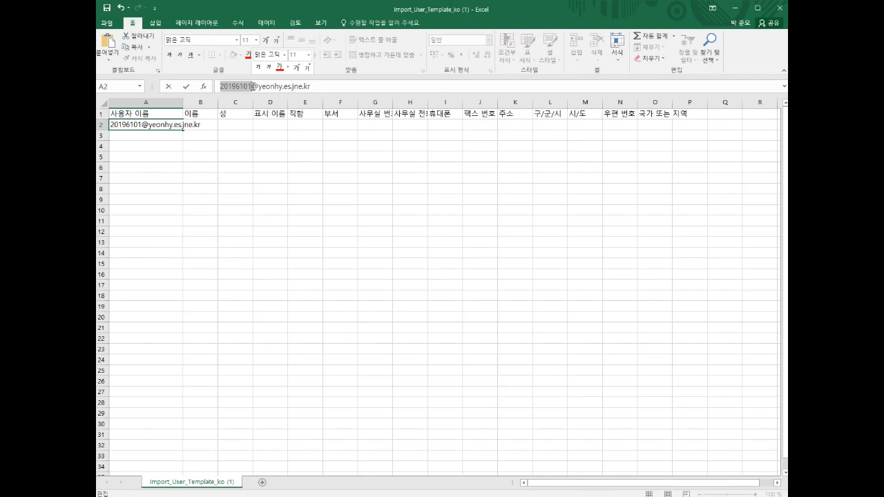
pyautogui.click(256, 136)
# Step: Autofill the sequential user names down to A33 and widen column A to fit
pyautogui.click(206, 127)
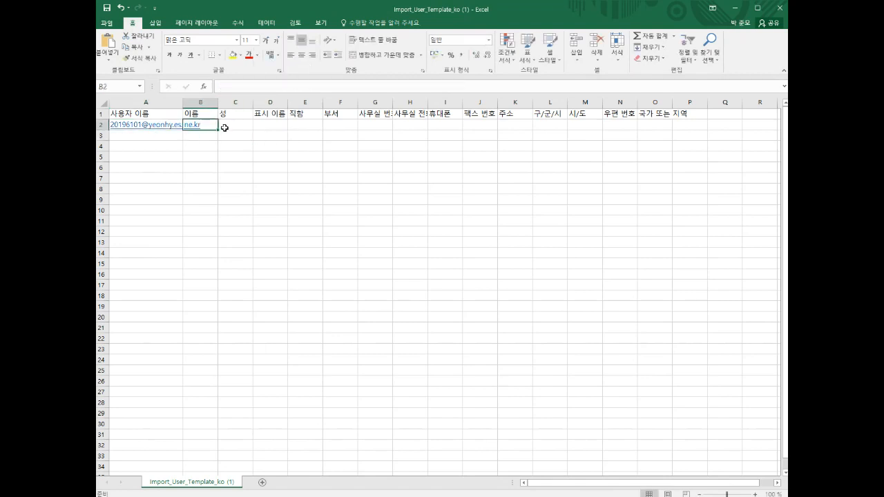
pyautogui.click(158, 128)
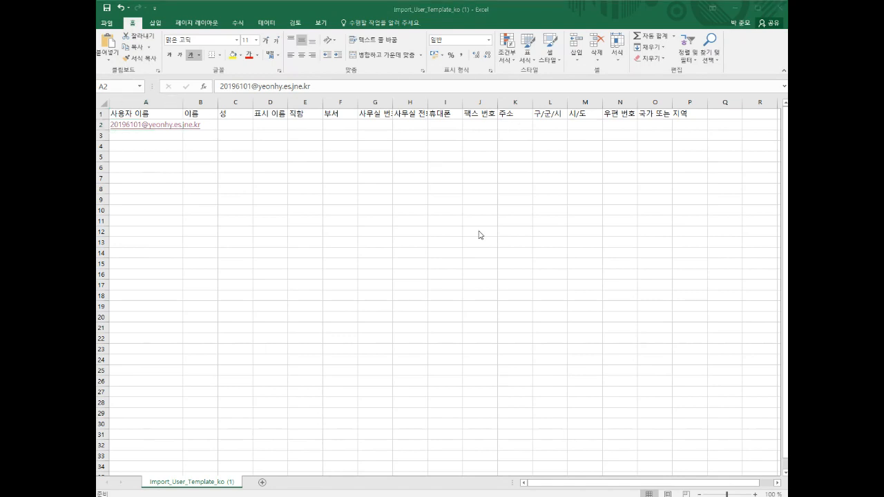
pyautogui.moveTo(185, 102); pyautogui.dragTo(214, 460)
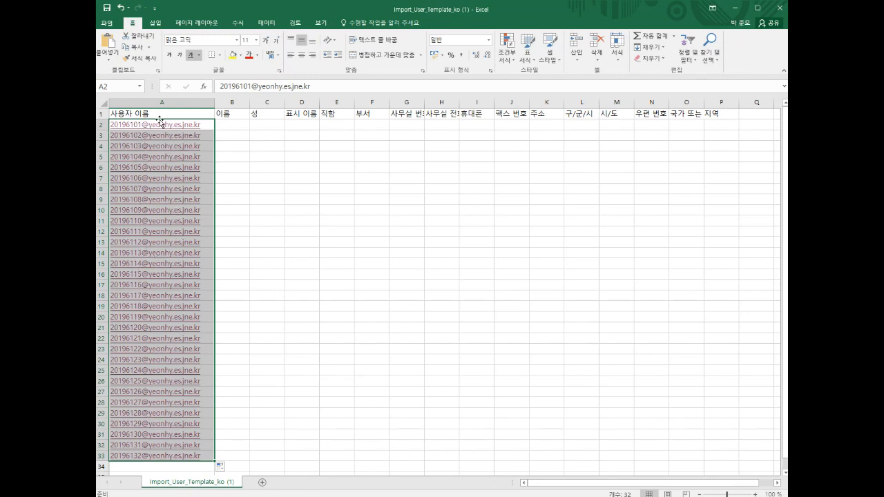
pyautogui.click(226, 124)
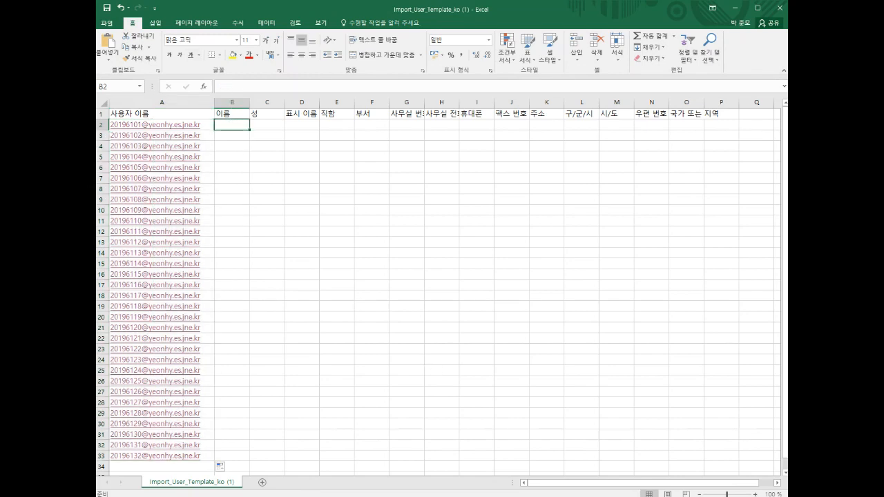
# Step: Paste the 32 student names into the 이름 (B) and 표시 이름 (D) columns
pyautogui.hotkey('alt', 'Tab')
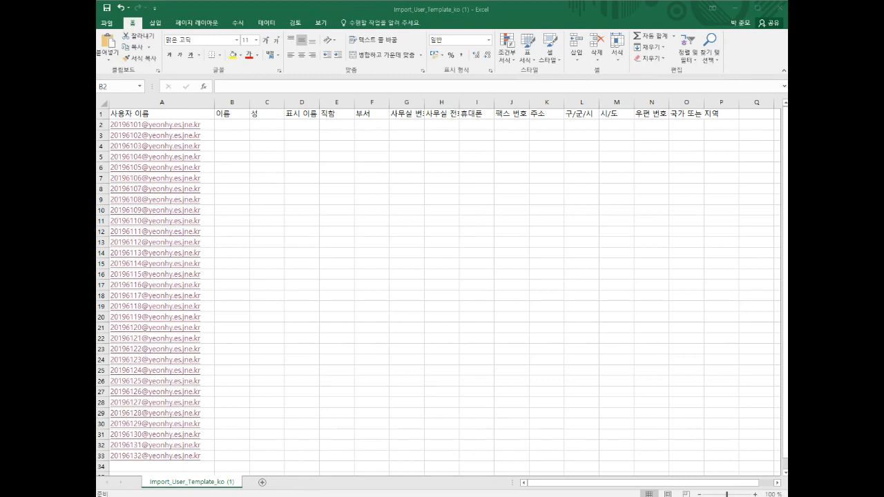
pyautogui.click(270, 128)
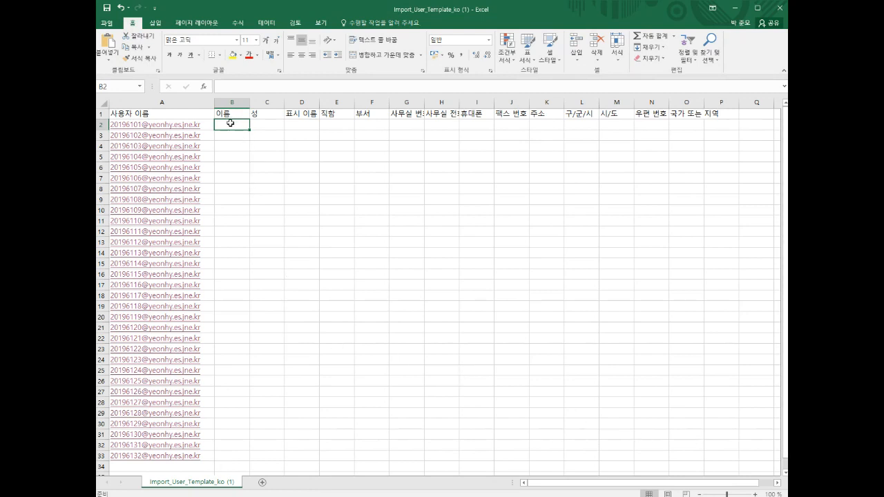
pyautogui.rightClick(230, 123)
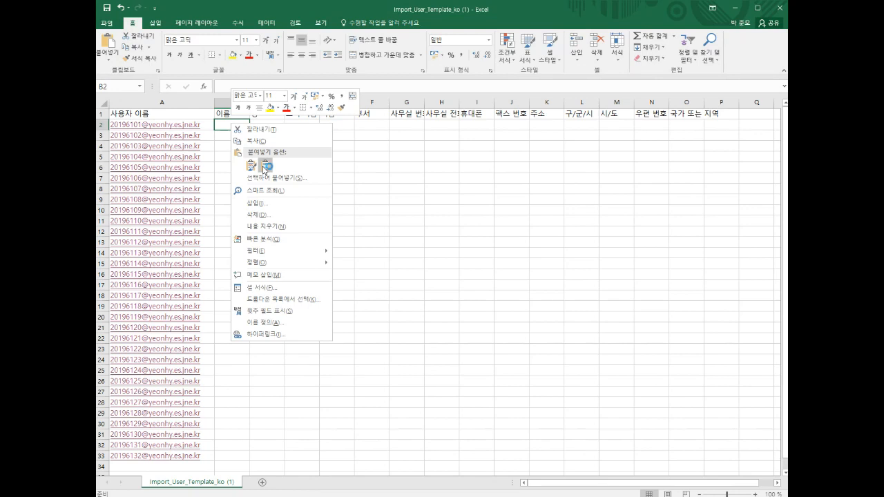
pyautogui.click(264, 167)
pyautogui.click(257, 129)
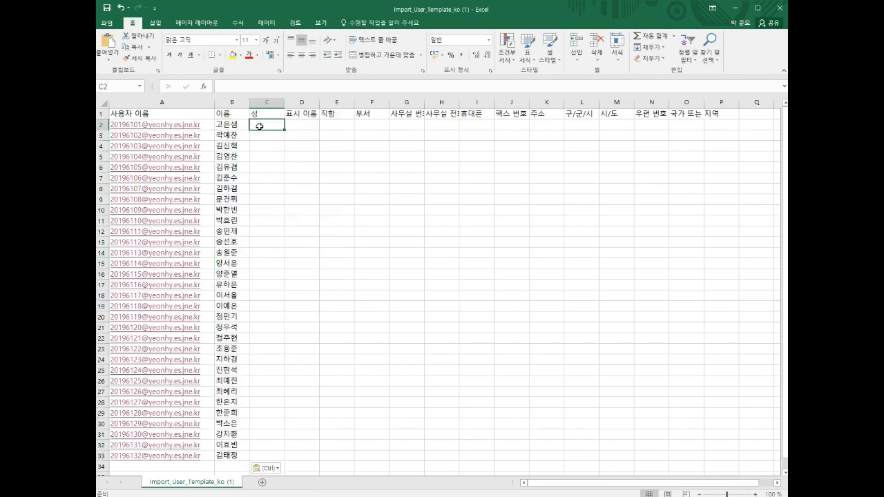
pyautogui.click(304, 128)
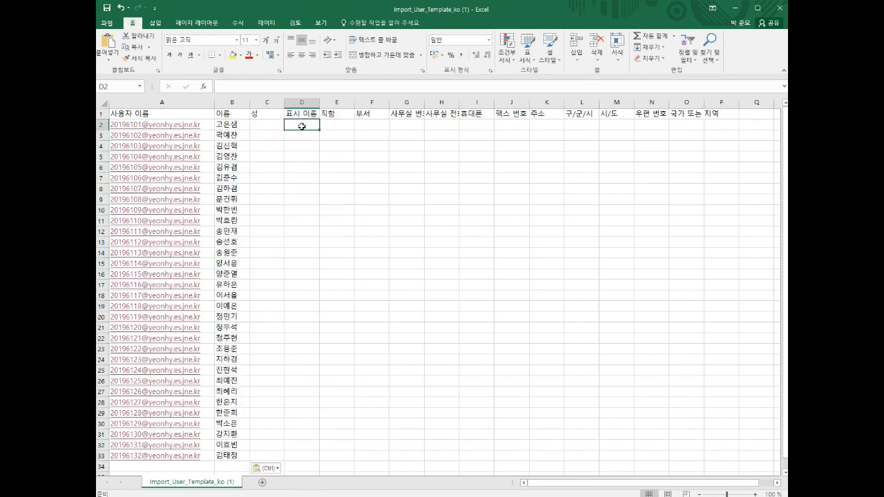
pyautogui.rightClick(304, 130)
pyautogui.click(336, 168)
# Step: Fill every 성 cell from C2 to C33 with 6학년
pyautogui.click(268, 125)
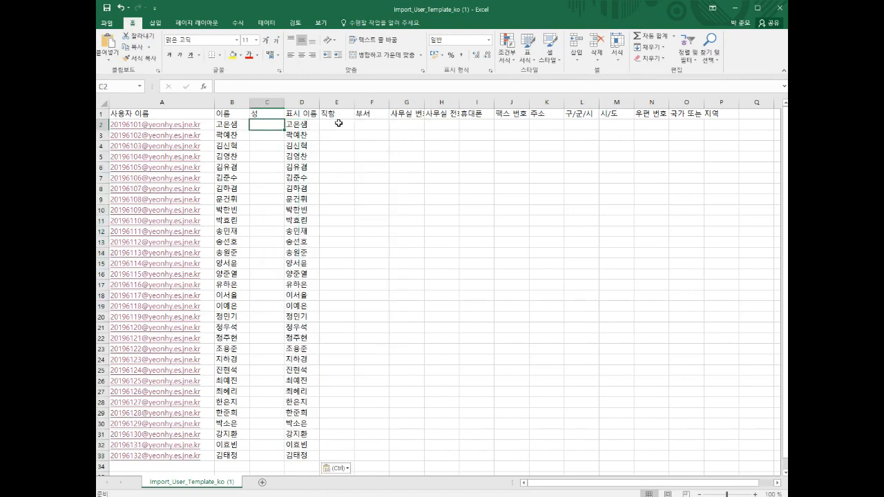
pyautogui.write('6')
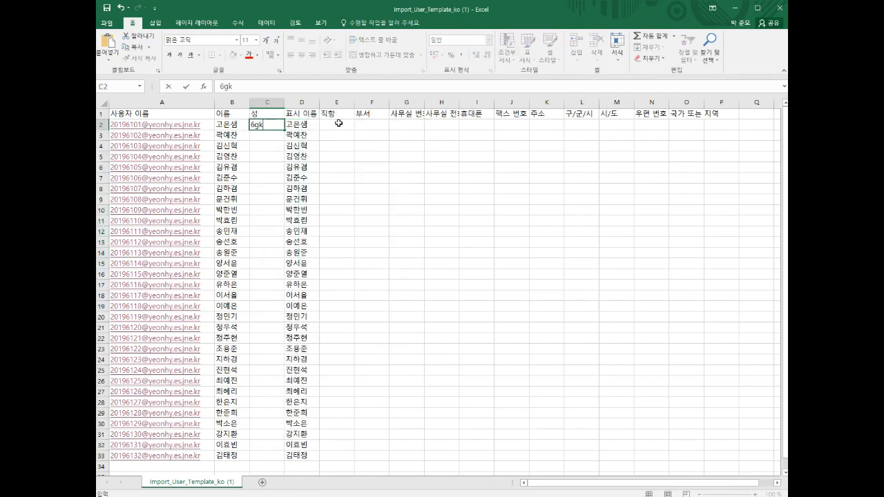
pyautogui.write('학년')
pyautogui.press('Return')
pyautogui.press('Up')
pyautogui.hotkey('ctrl', 'c')
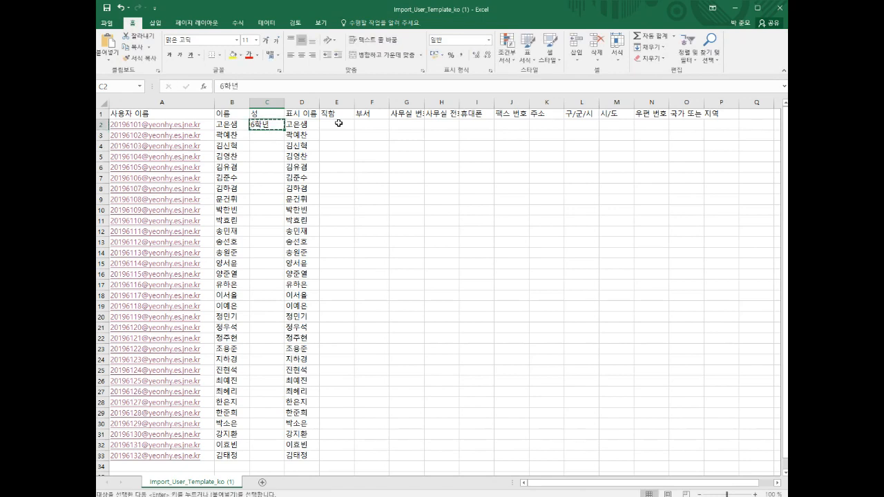
pyautogui.press('Down')
pyautogui.hotkey('ctrl', 'v')
pyautogui.press('Up')
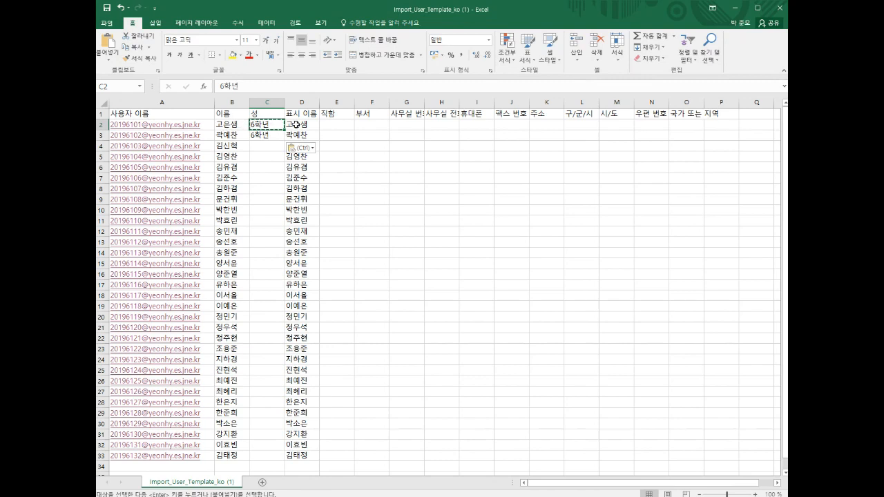
pyautogui.moveTo(275, 125); pyautogui.dragTo(277, 458)
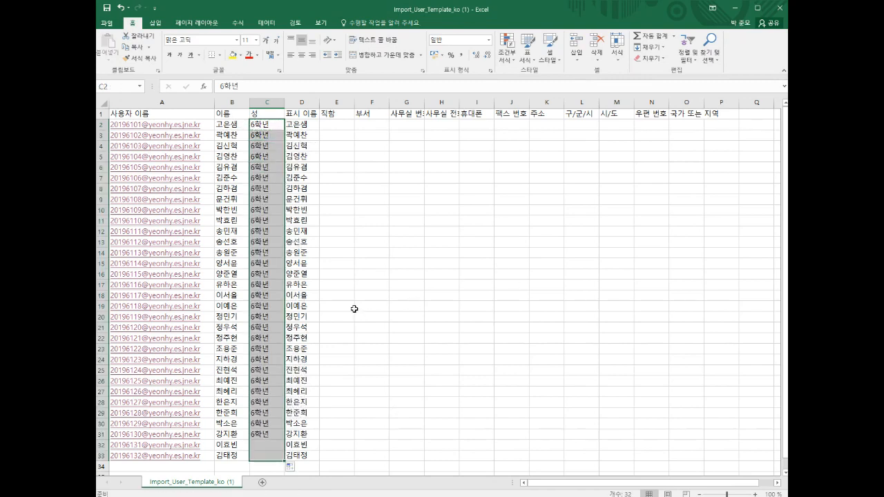
pyautogui.click(323, 327)
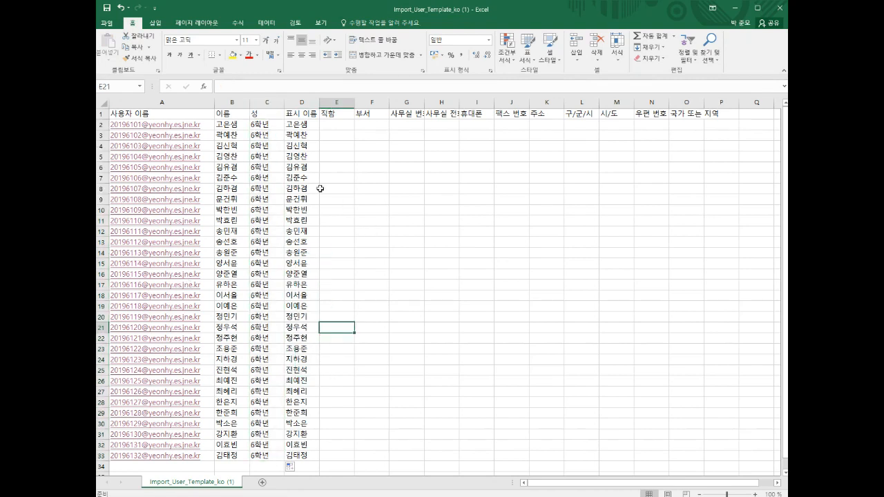
# Step: Save the user list to Downloads as 유니코드 텍스트 named test1
pyautogui.click(106, 9)
pyautogui.hotkey('alt', 'Tab')
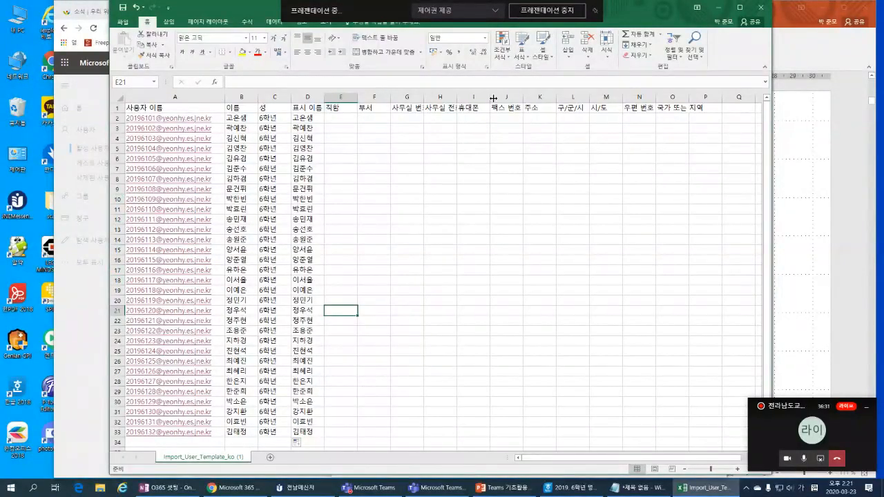
pyautogui.click(766, 8)
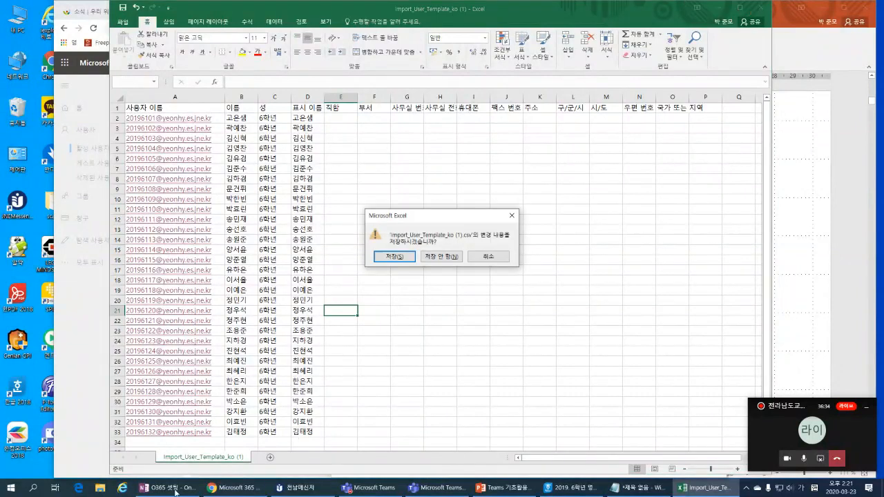
pyautogui.click(409, 257)
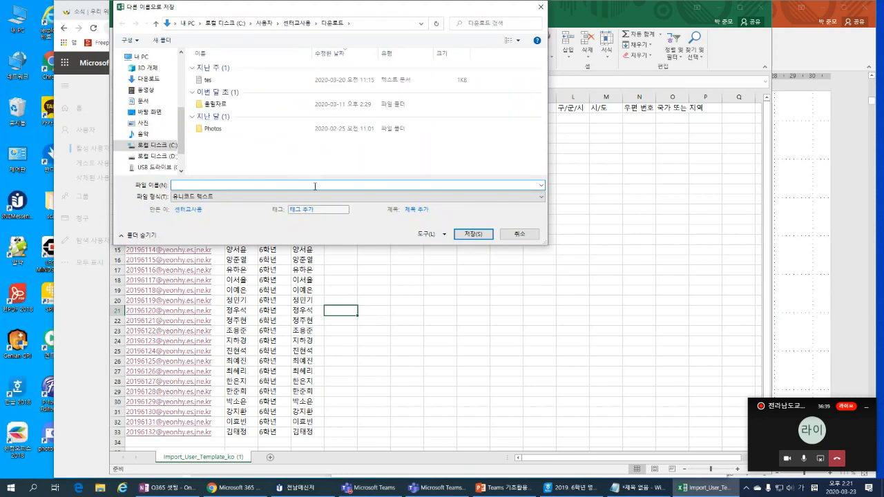
pyautogui.click(198, 186)
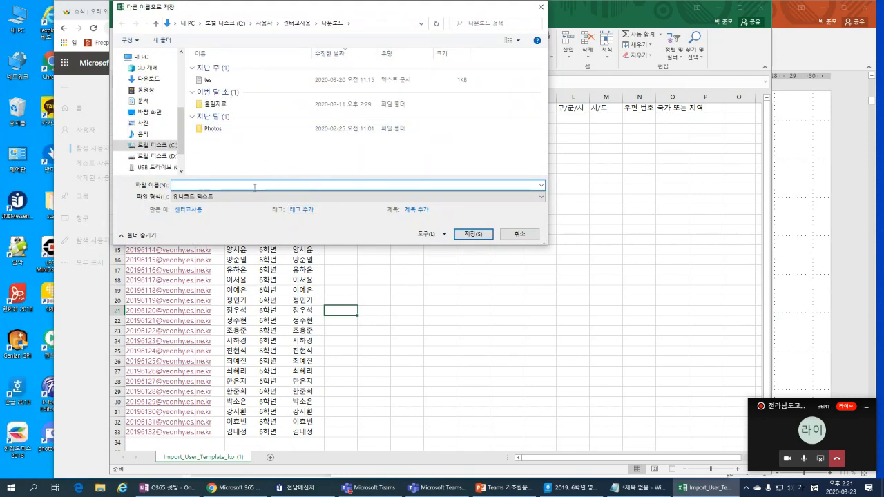
pyautogui.click(391, 197)
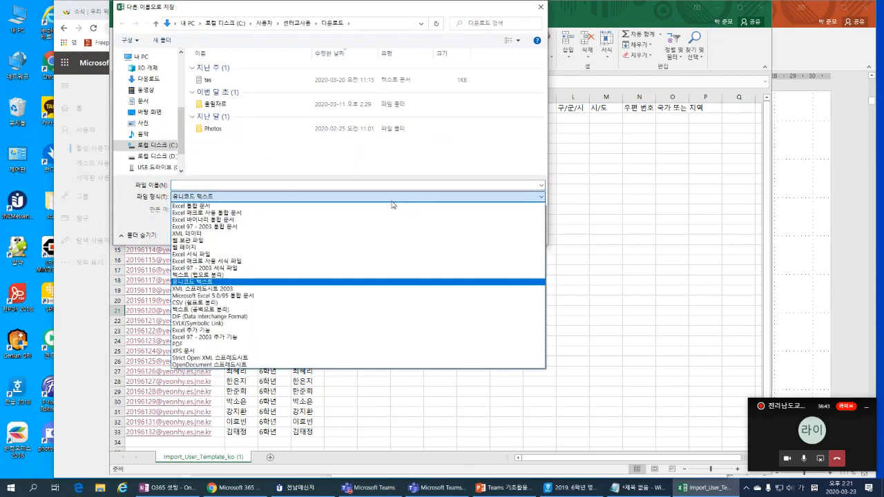
pyautogui.click(364, 285)
pyautogui.click(295, 186)
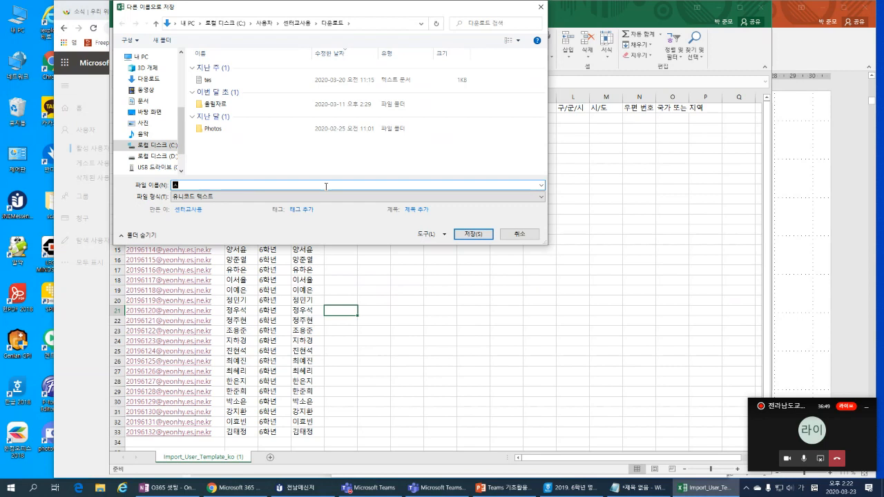
pyautogui.write('test')
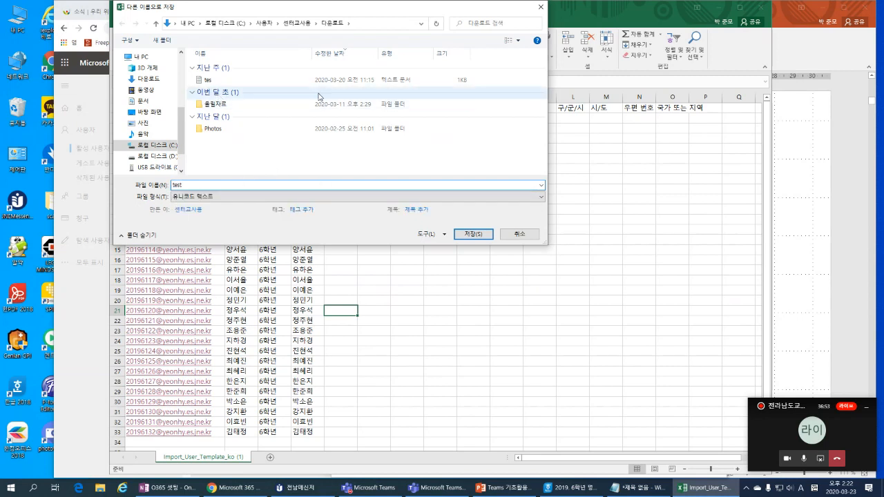
pyautogui.moveTo(363, 15); pyautogui.dragTo(413, 33)
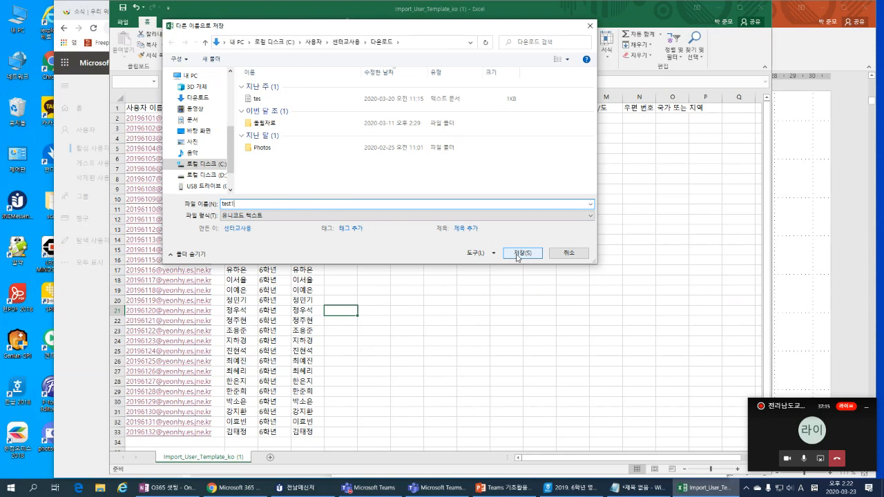
pyautogui.click(522, 253)
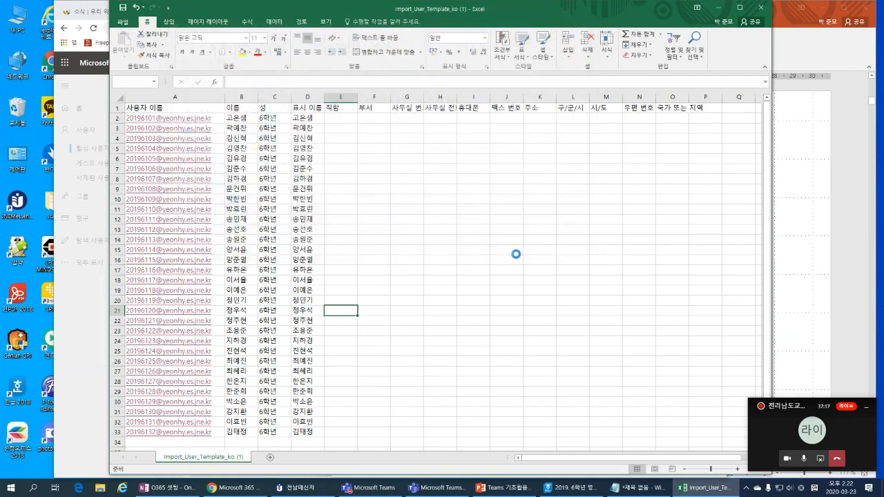
# Step: Keep the Unicode text format, then open test1 from Downloads in Notepad
pyautogui.click(385, 276)
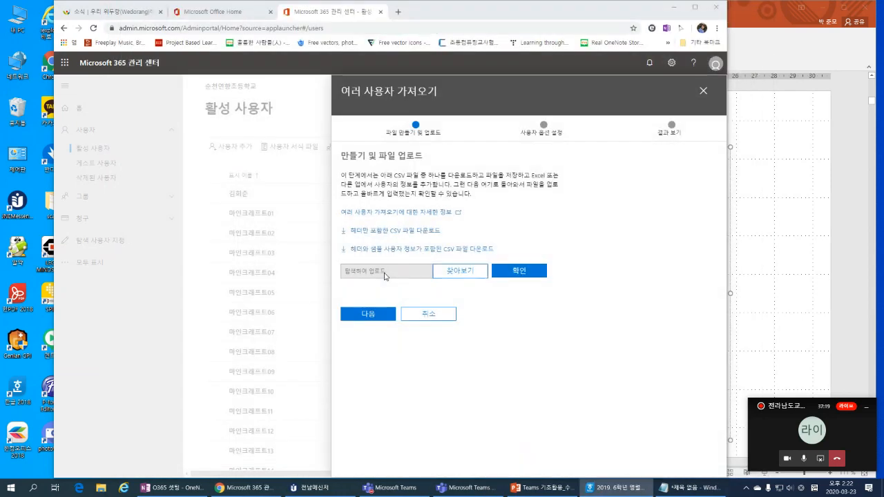
pyautogui.click(102, 488)
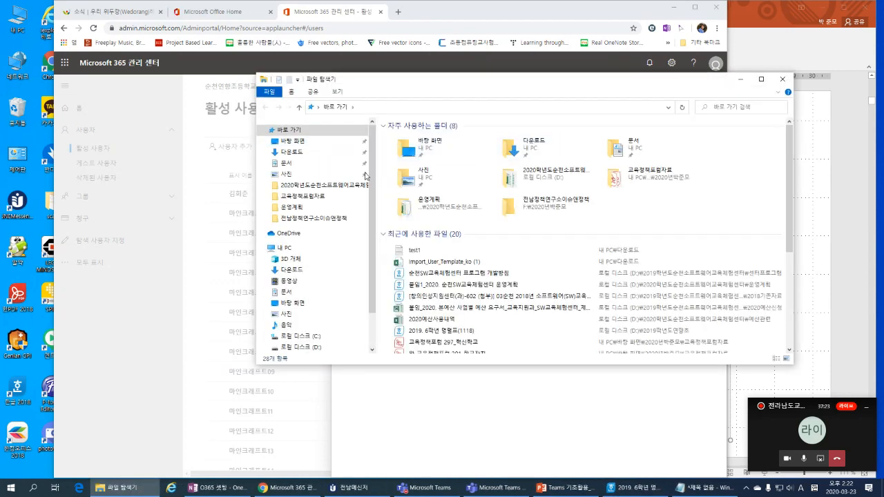
pyautogui.doubleClick(487, 152)
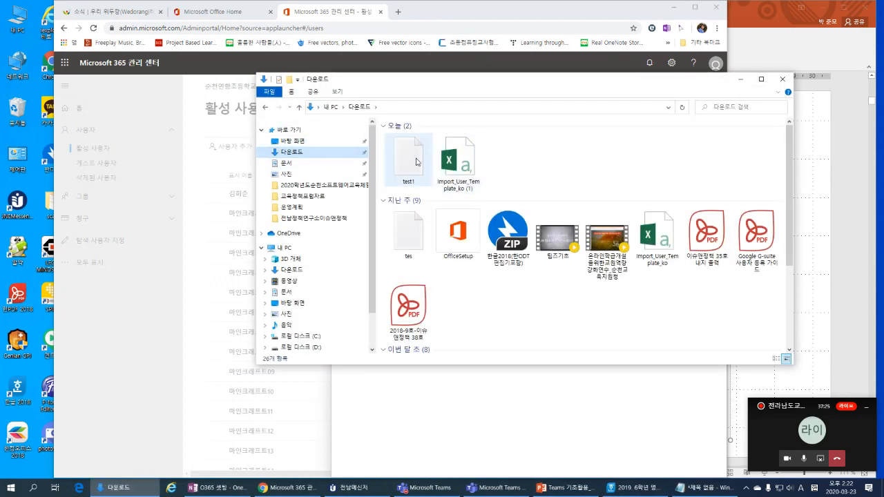
pyautogui.doubleClick(416, 161)
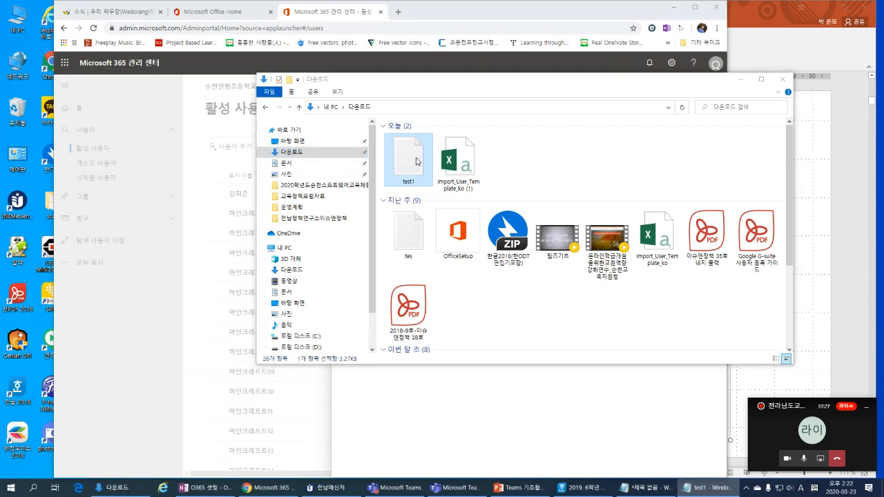
pyautogui.moveTo(883, 105); pyautogui.dragTo(458, 68)
pyautogui.click(188, 78)
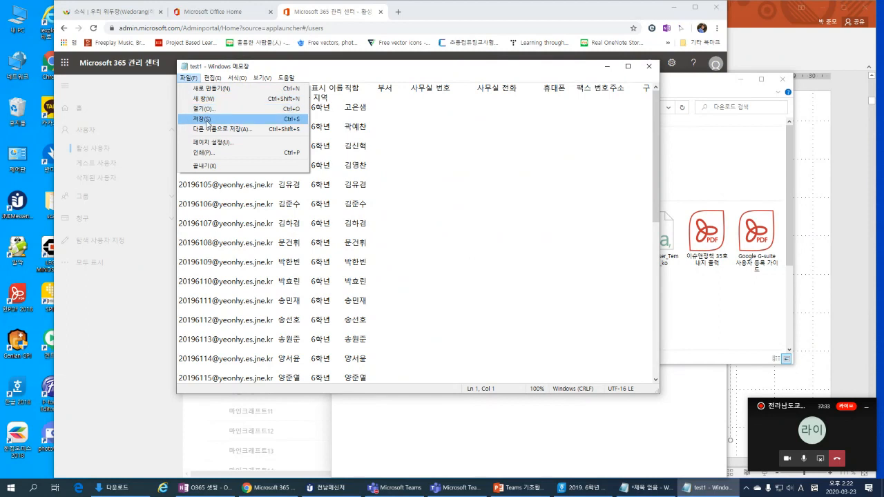
# Step: Save the user list as test12 with UTF-8 encoding, close Notepad, and select test12 in Downloads
pyautogui.click(207, 129)
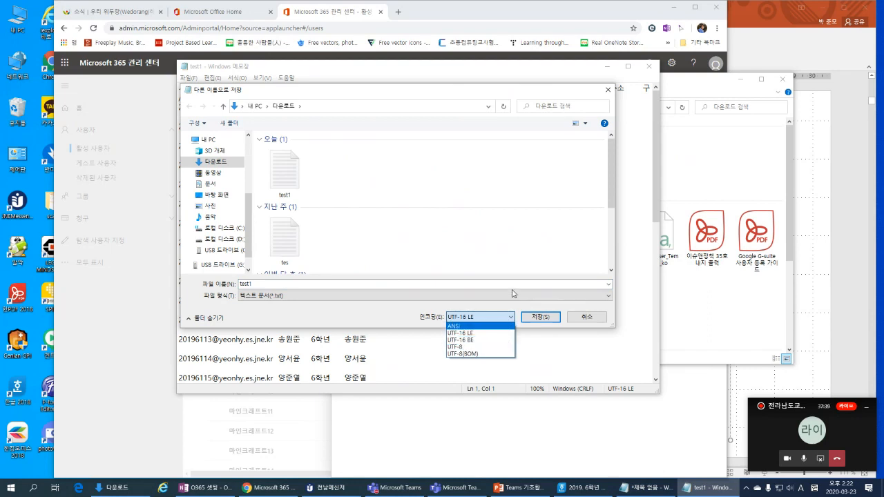
pyautogui.click(397, 305)
pyautogui.click(477, 321)
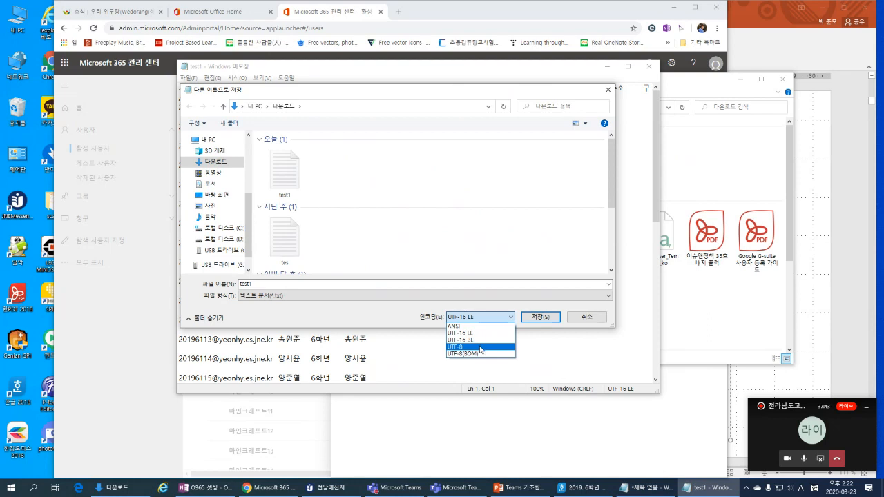
pyautogui.click(481, 348)
pyautogui.click(304, 284)
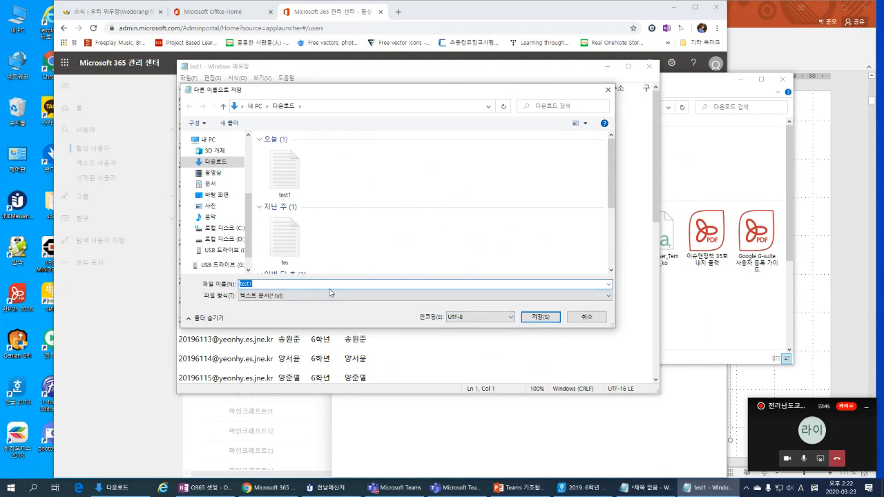
pyautogui.write('2')
pyautogui.click(541, 316)
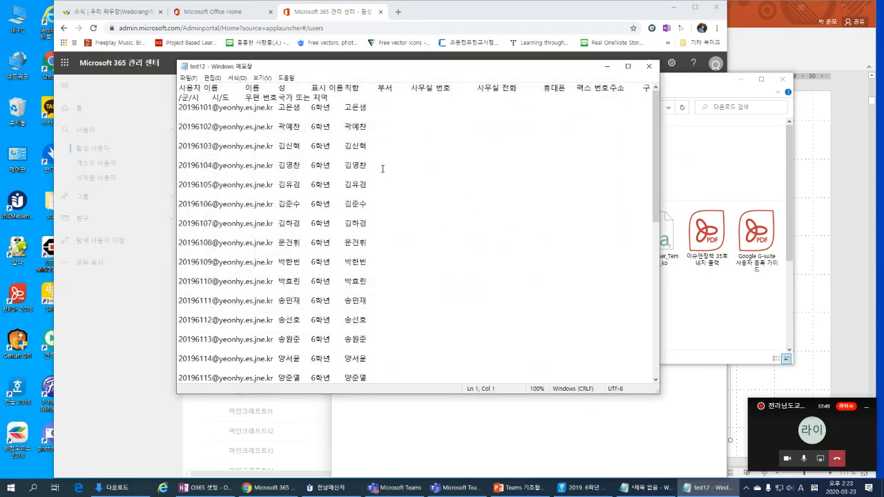
pyautogui.click(649, 67)
pyautogui.click(501, 165)
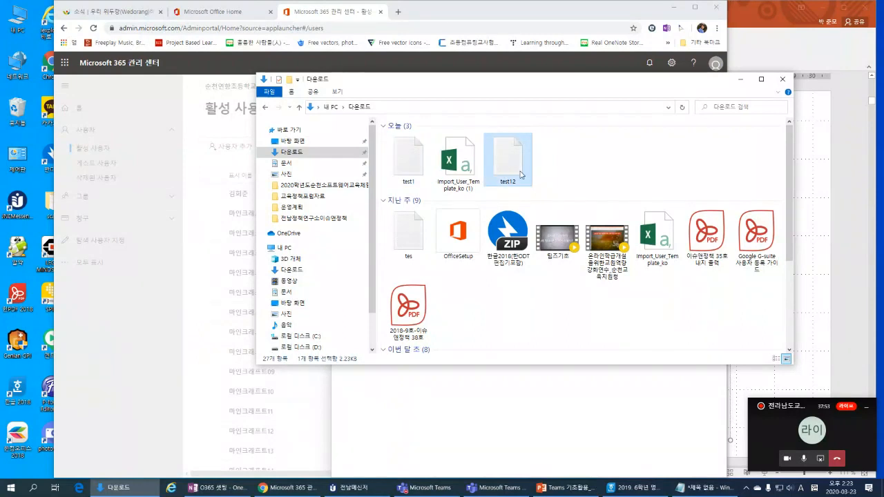
# Step: Browse with All files (모든 파일) shown and choose test12.txt as the upload file
pyautogui.click(520, 13)
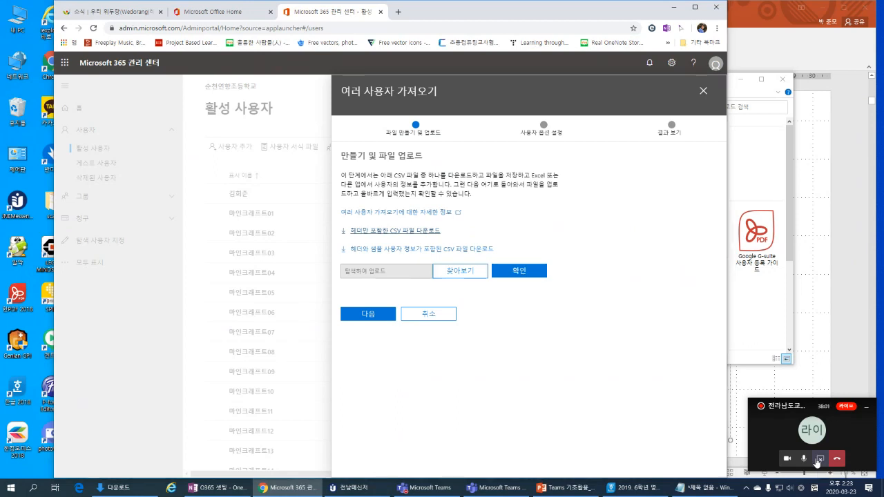
pyautogui.click(818, 459)
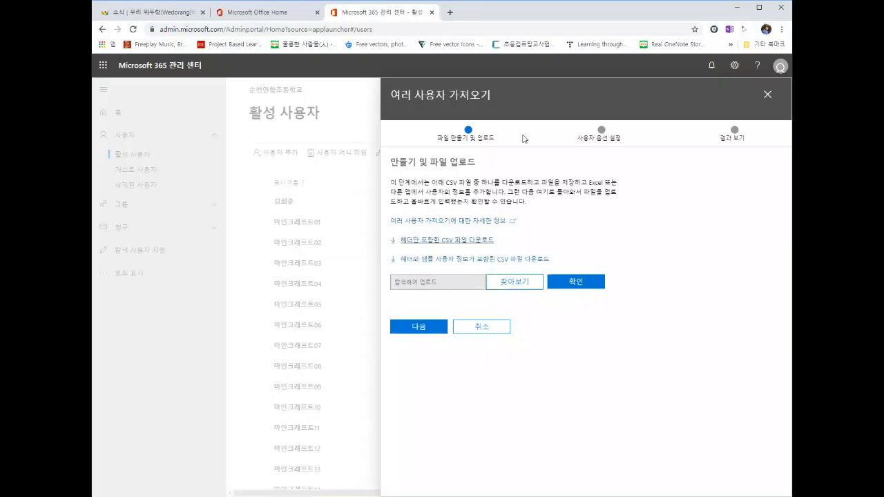
pyautogui.click(520, 284)
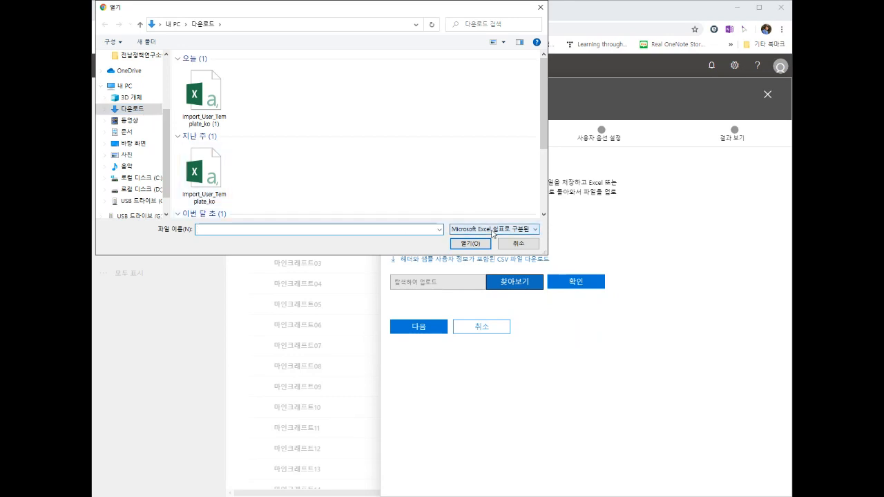
pyautogui.click(493, 229)
pyautogui.click(494, 239)
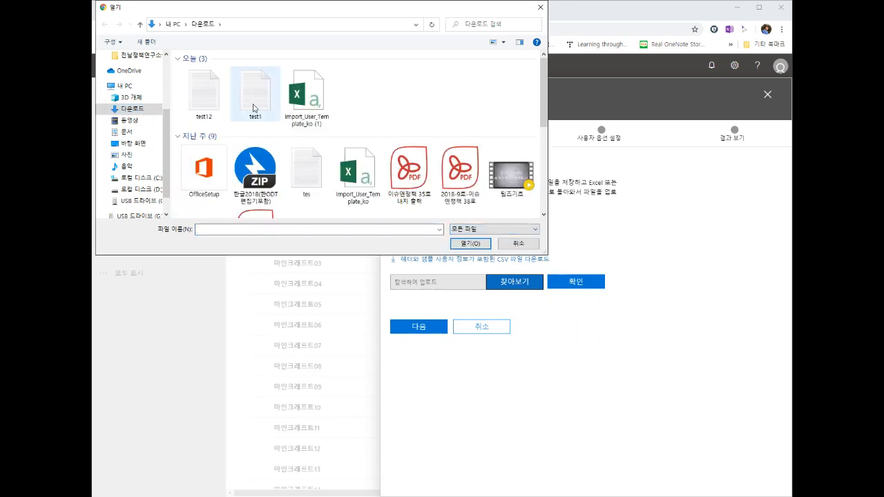
pyautogui.click(206, 107)
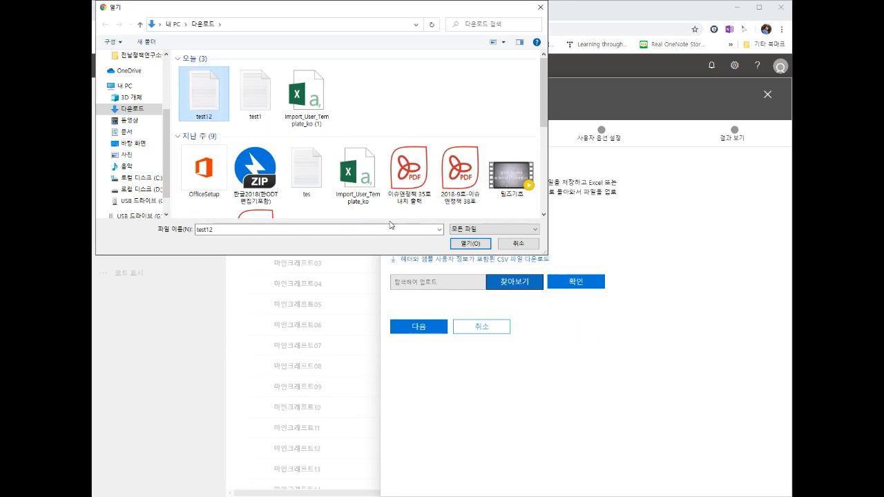
pyautogui.click(470, 243)
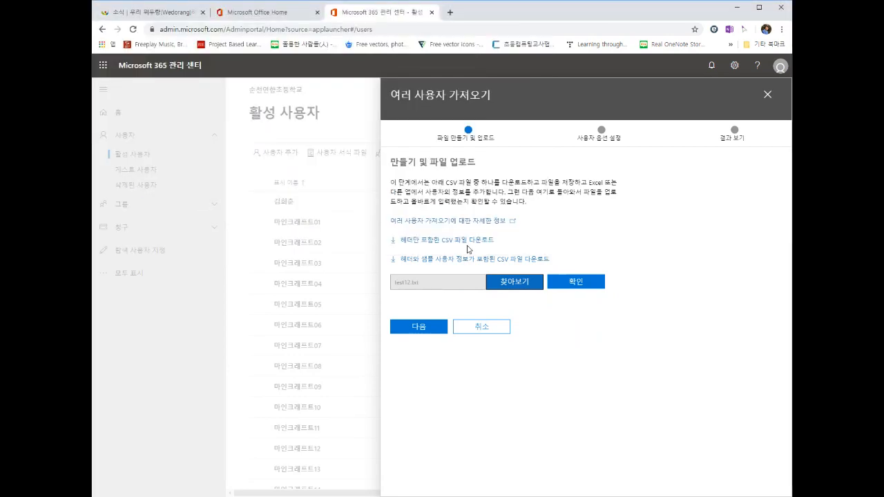
# Step: Validate test12.txt, see it rejected for lacking a .csv extension, and cancel choosing another file
pyautogui.click(565, 285)
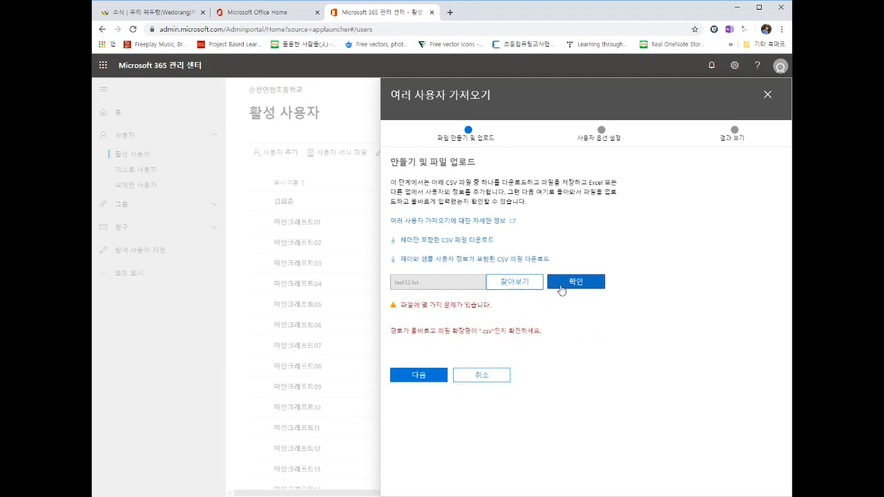
pyautogui.click(521, 284)
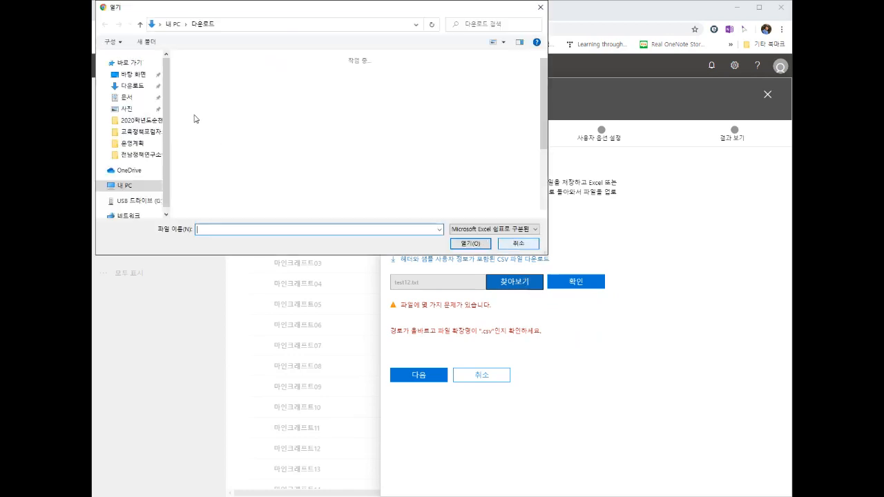
pyautogui.click(517, 245)
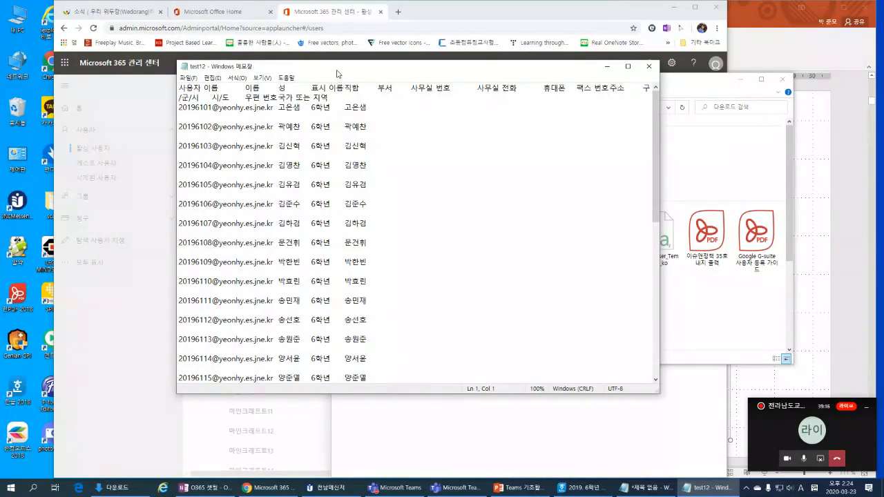
# Step: Save the Notepad file as test12.csv using the All files type
pyautogui.click(188, 77)
pyautogui.click(210, 131)
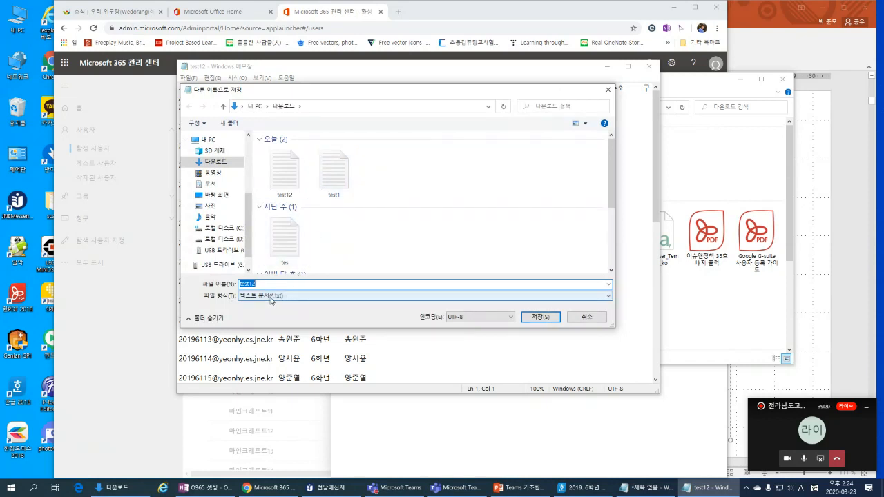
pyautogui.click(270, 300)
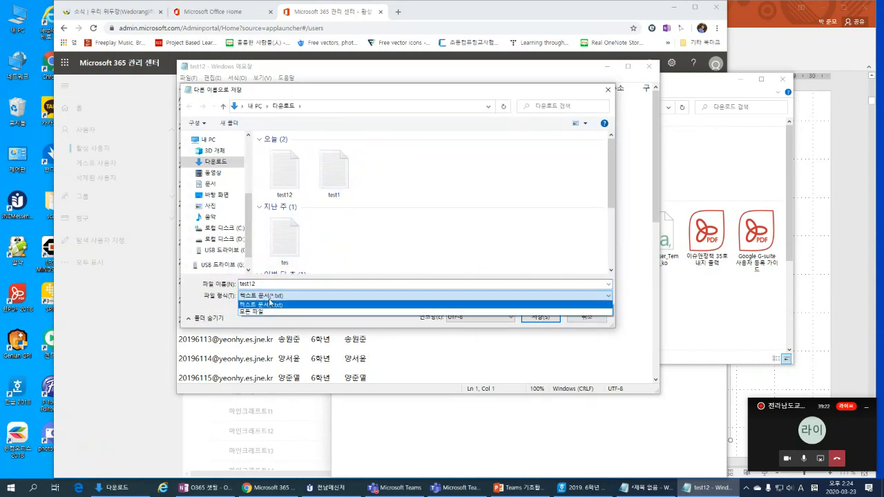
pyautogui.click(271, 312)
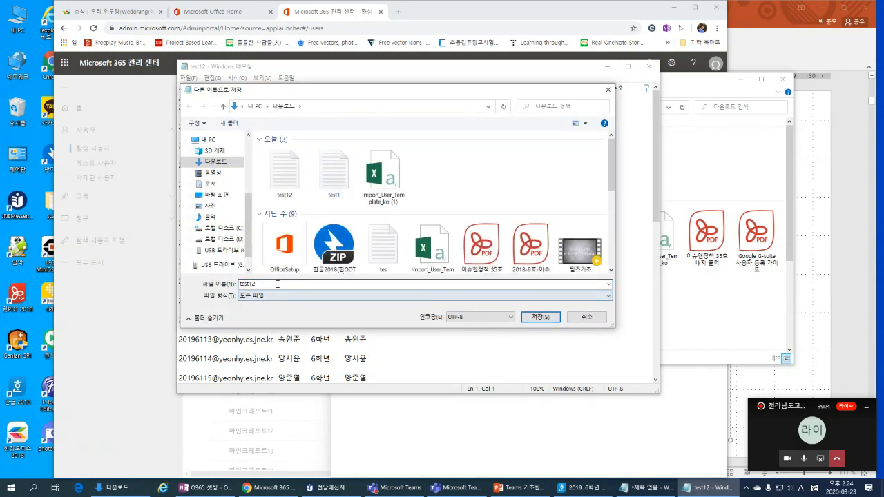
pyautogui.click(281, 284)
pyautogui.write('.')
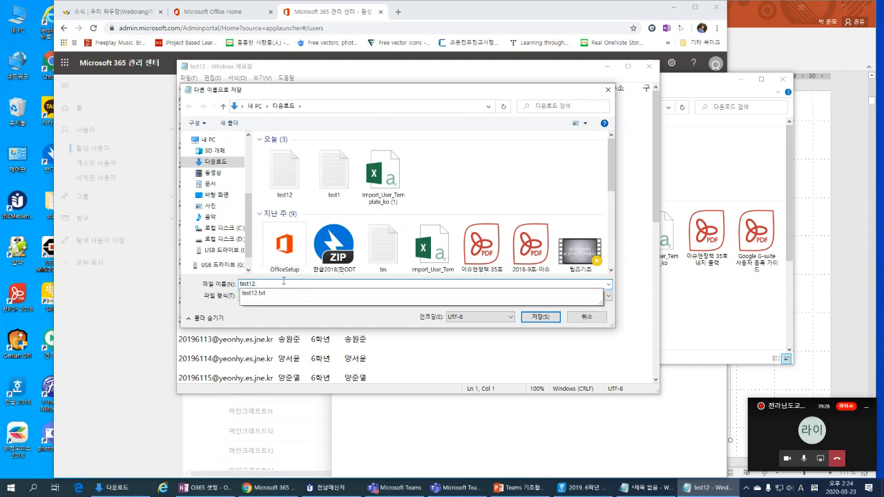
pyautogui.write('csv')
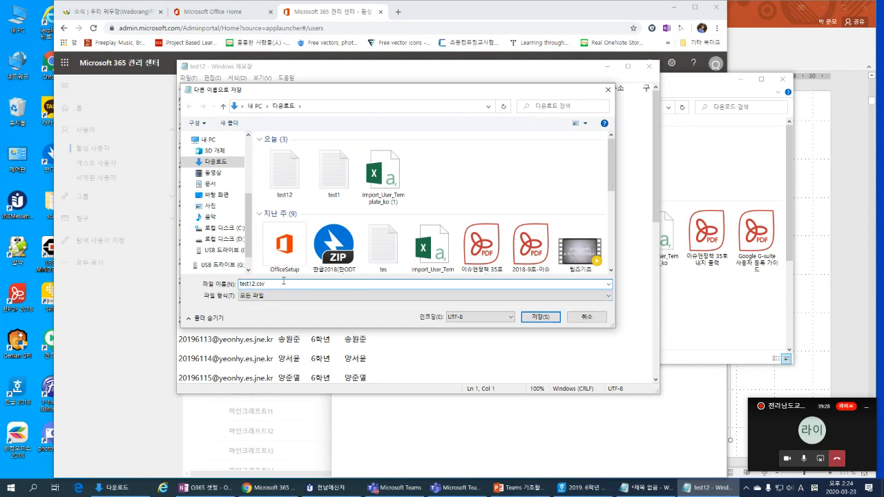
pyautogui.click(540, 317)
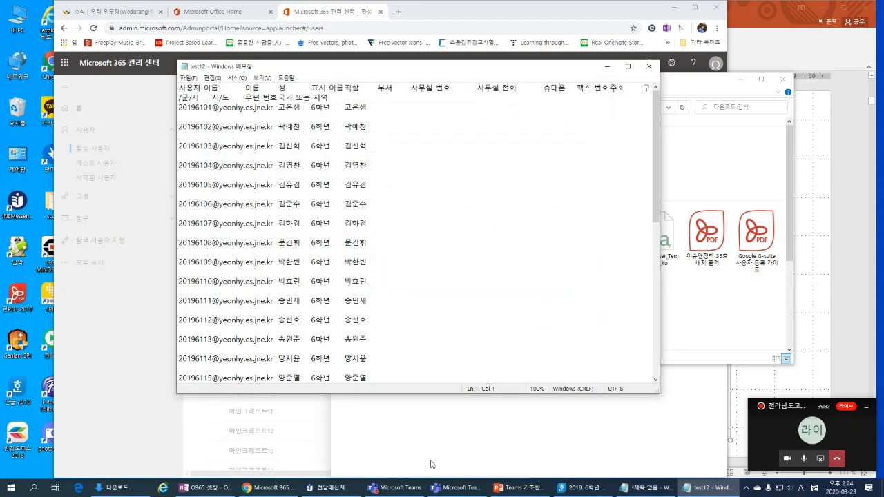
# Step: Select the new test12.csv in Downloads and return to the admin center's import panel
pyautogui.click(116, 487)
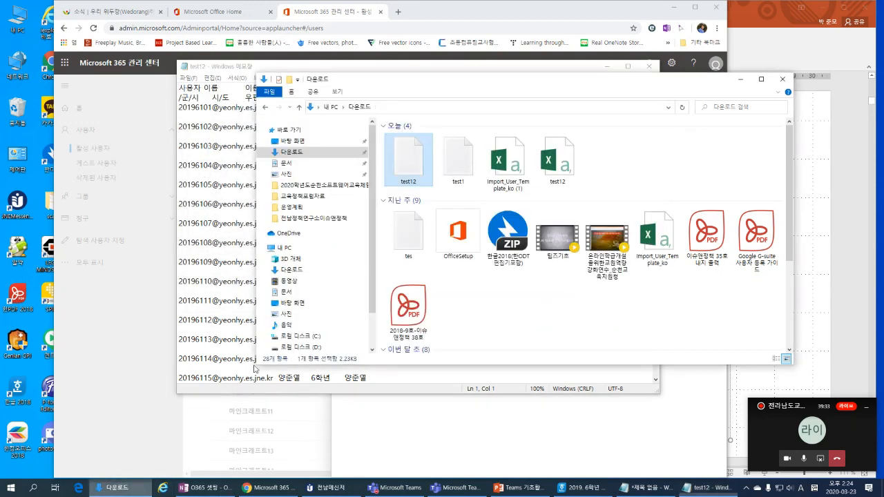
pyautogui.click(552, 175)
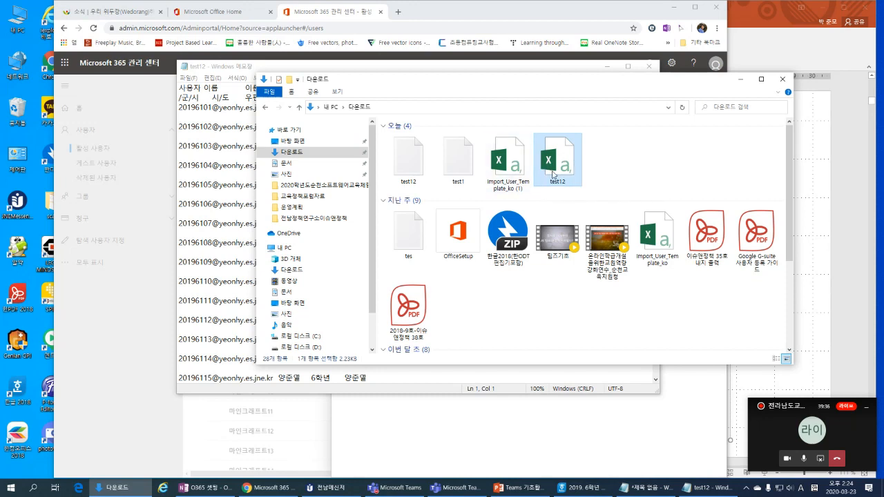
pyautogui.click(427, 169)
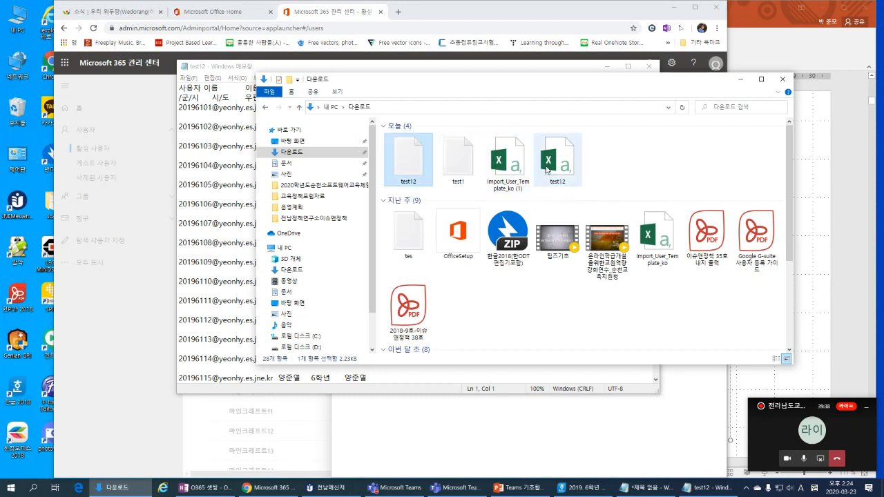
pyautogui.click(550, 170)
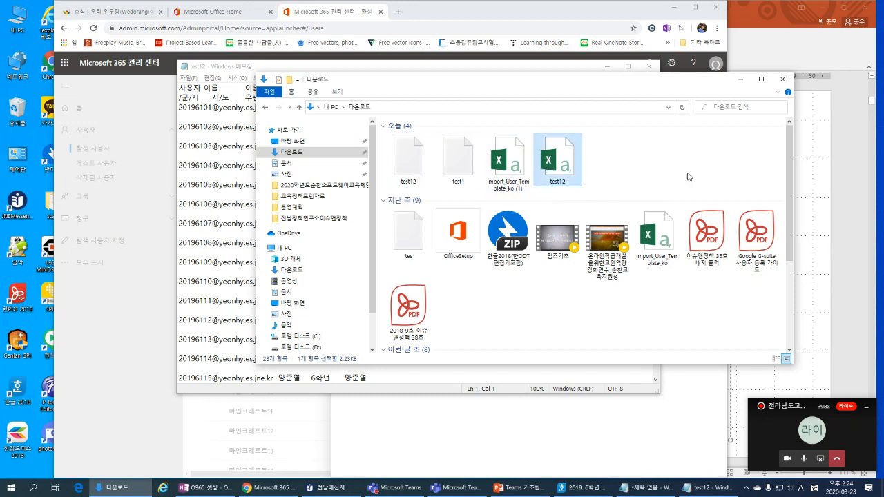
pyautogui.click(551, 17)
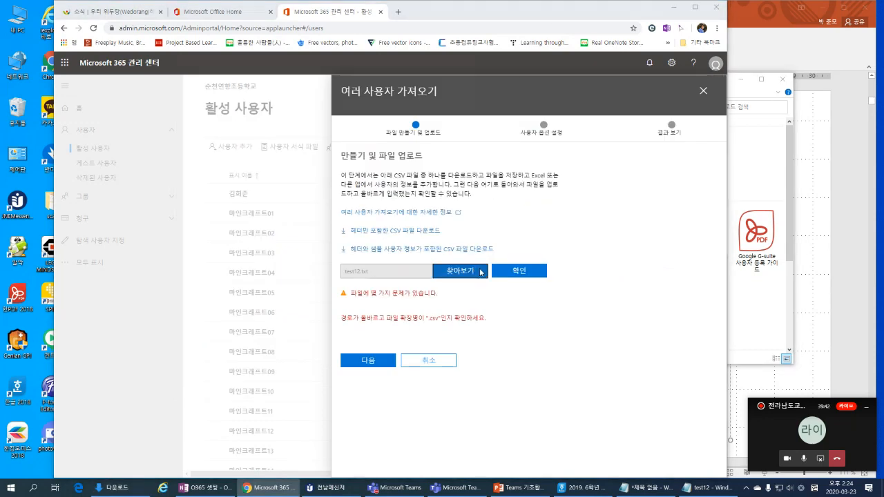
# Step: Choose test12.csv as the upload file, check it, and review its format errors
pyautogui.click(480, 271)
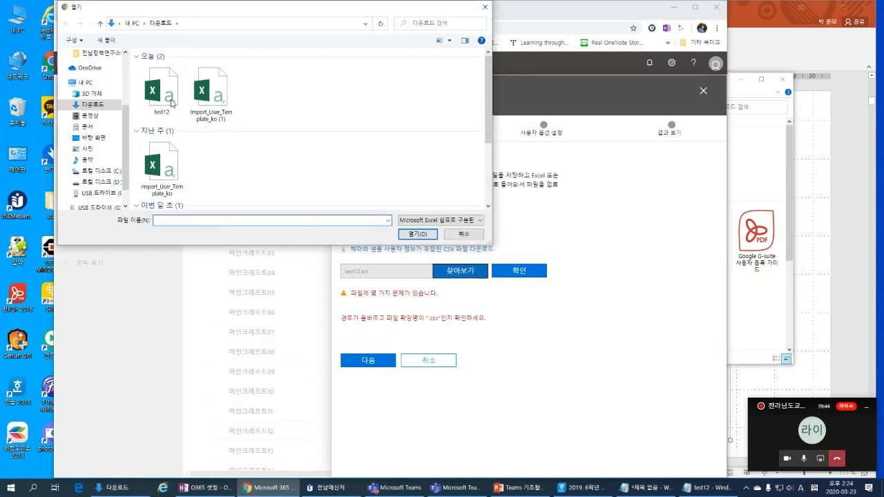
pyautogui.doubleClick(166, 101)
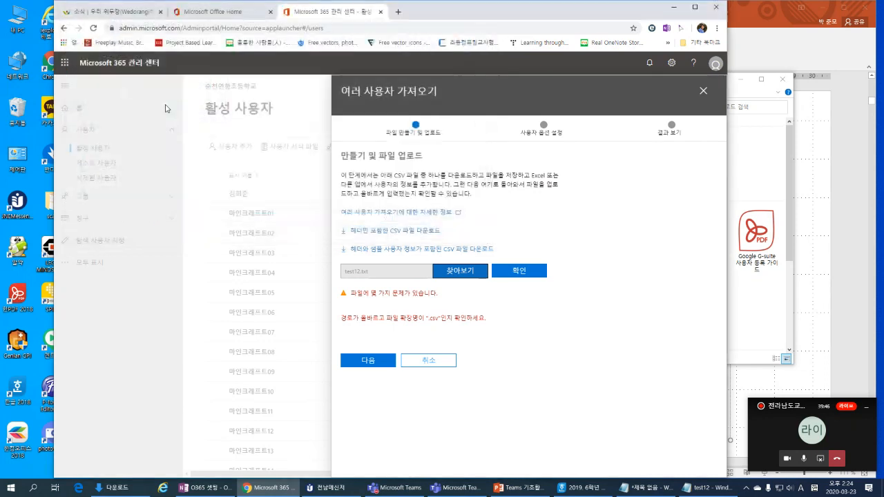
pyautogui.click(518, 271)
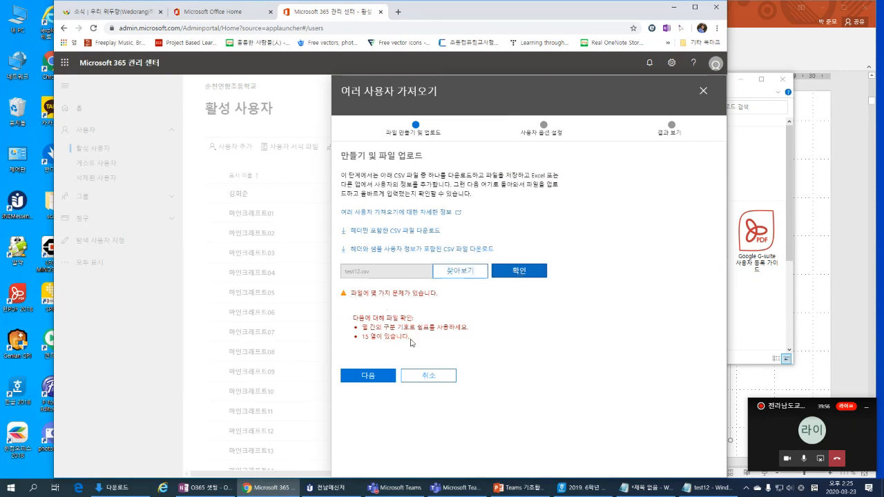
pyautogui.moveTo(410, 342); pyautogui.dragTo(359, 316)
# Step: Load Import_User_Template_ko (1).csv instead, check it, and review the comma-delimiter and column errors
pyautogui.click(463, 315)
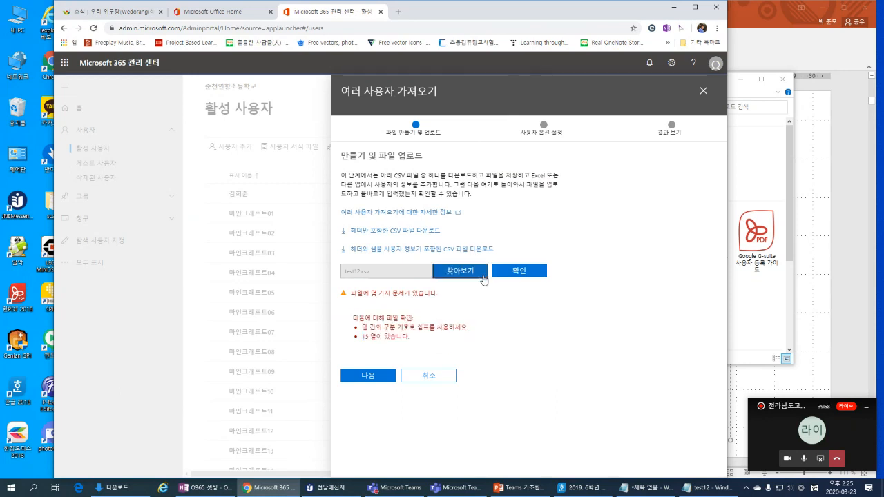
pyautogui.click(461, 275)
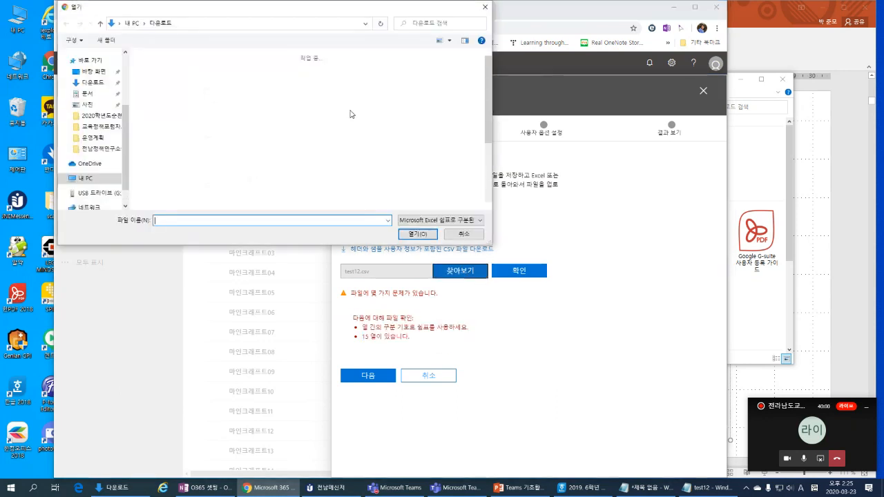
pyautogui.doubleClick(211, 96)
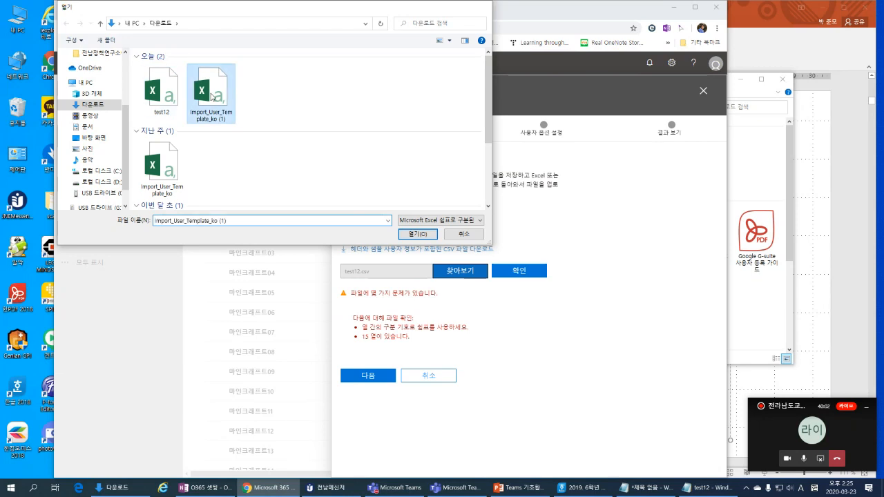
pyautogui.click(521, 271)
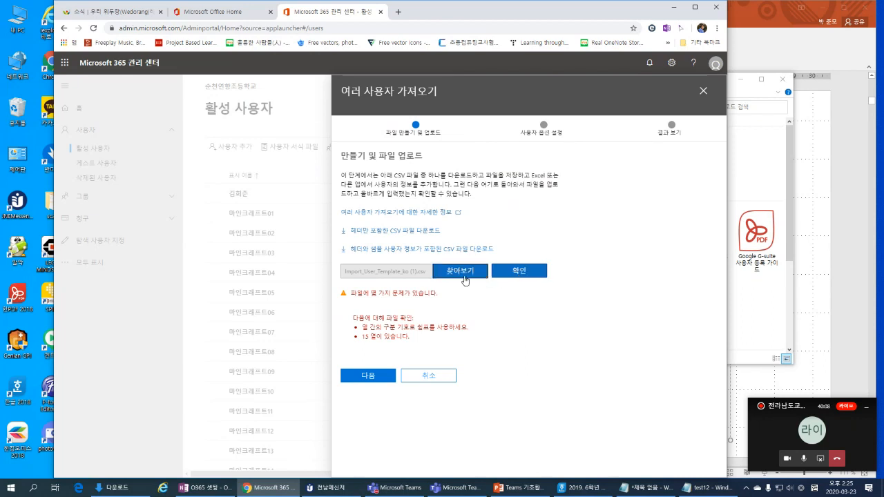
pyautogui.moveTo(363, 330); pyautogui.dragTo(437, 339)
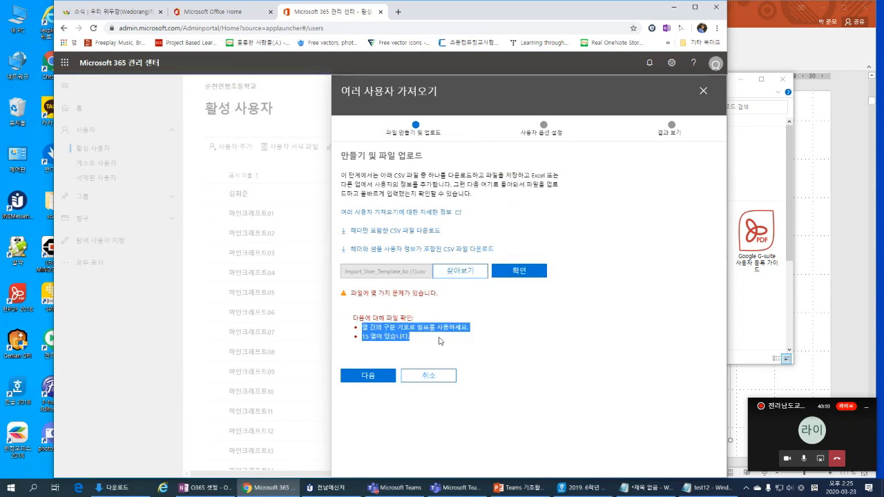
pyautogui.click(439, 341)
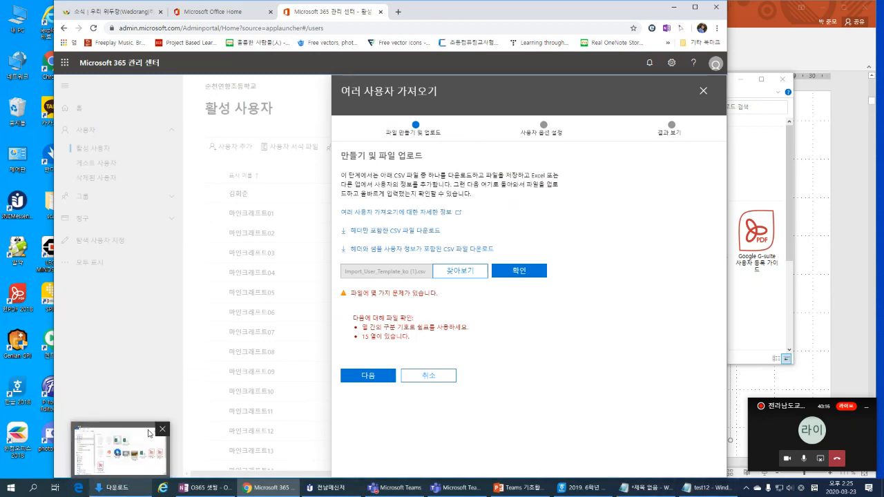
# Step: Open Import_User_Template_ko (1) in Excel, widen column A, then close and answer the save prompt
pyautogui.click(128, 490)
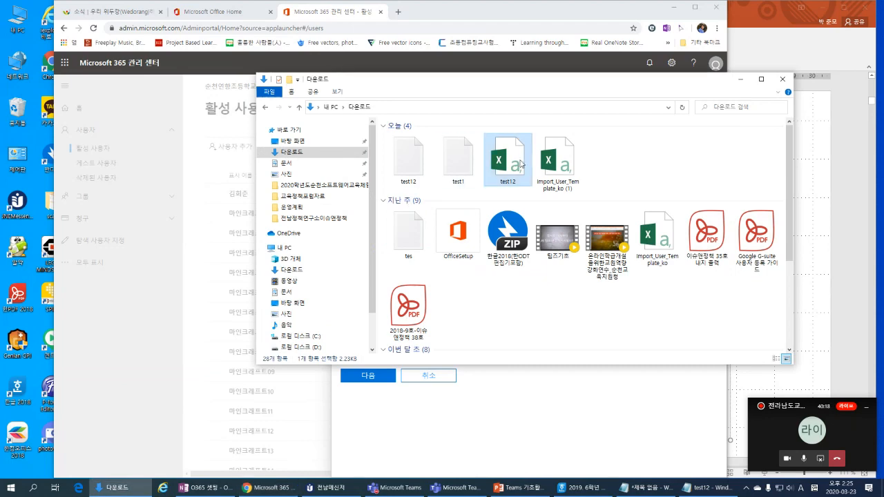
pyautogui.click(557, 165)
pyautogui.doubleClick(557, 166)
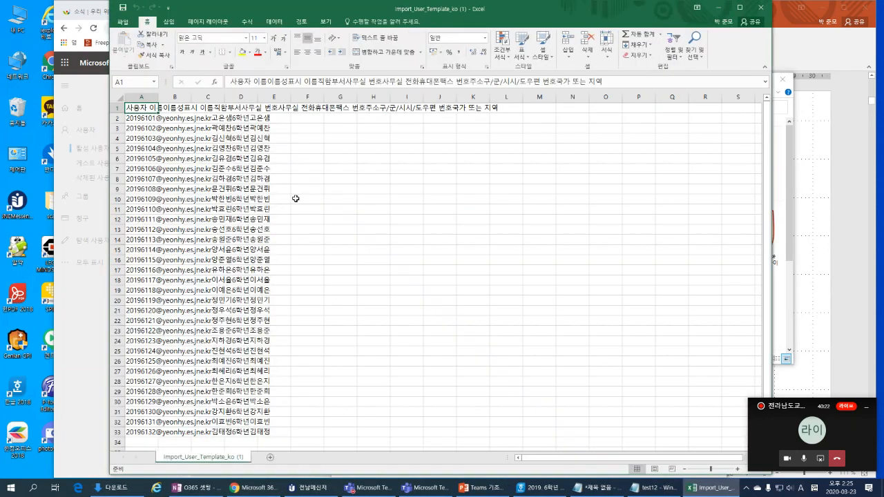
pyautogui.moveTo(158, 99); pyautogui.dragTo(257, 100)
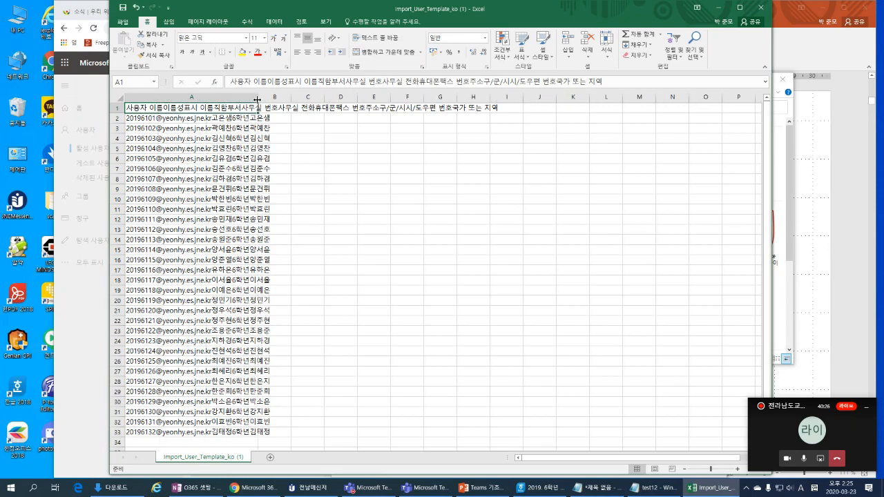
pyautogui.click(761, 6)
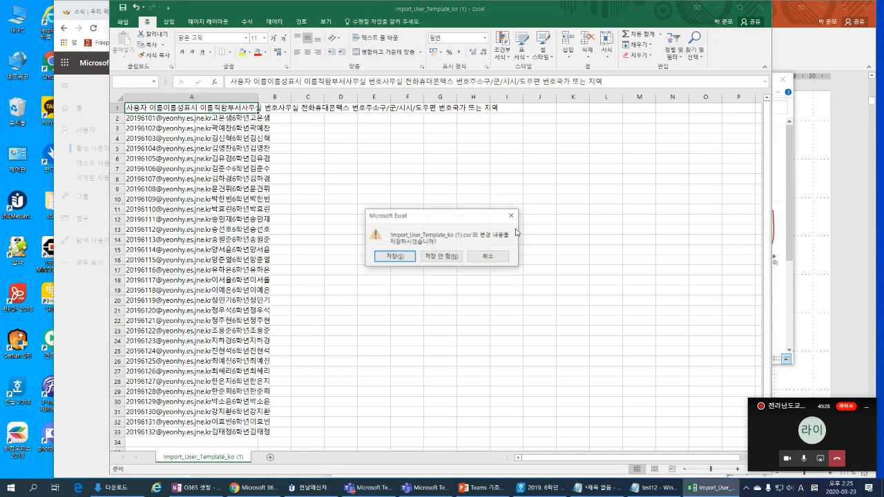
pyautogui.click(452, 257)
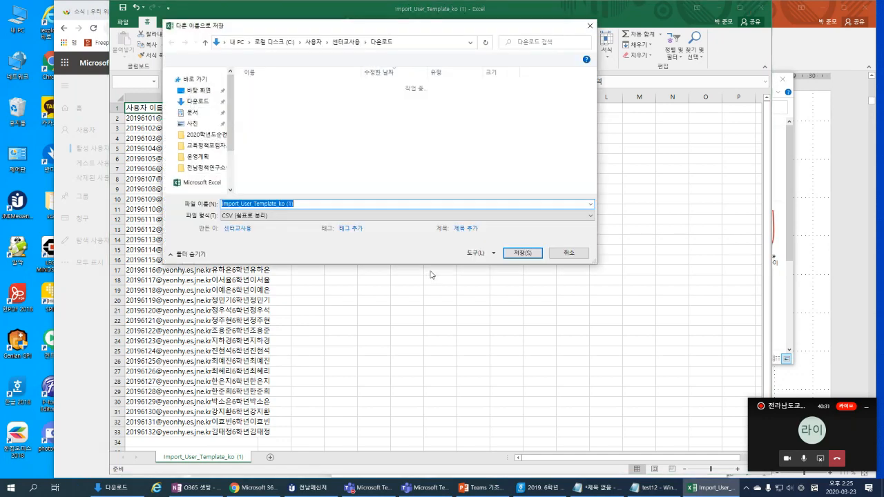
# Step: Save it as comma-separated CSV with UTF-8 web-options encoding, overwriting the original, and close Excel
pyautogui.click(326, 215)
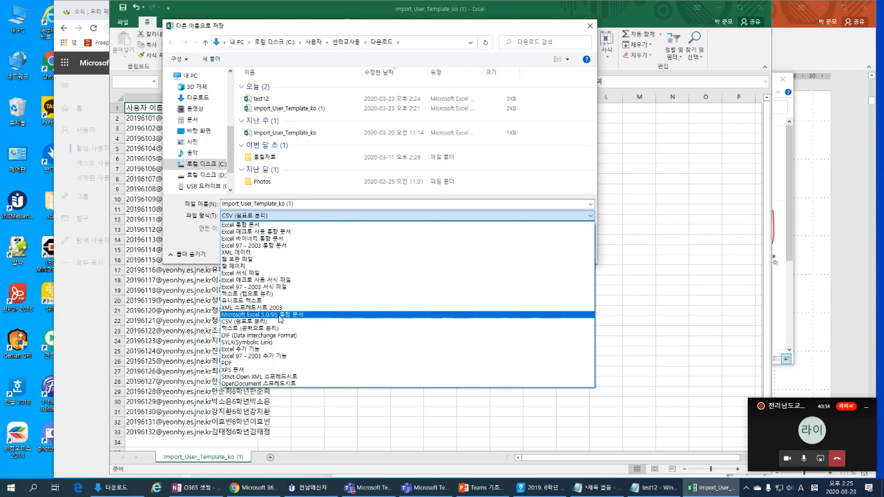
pyautogui.click(283, 321)
pyautogui.click(490, 256)
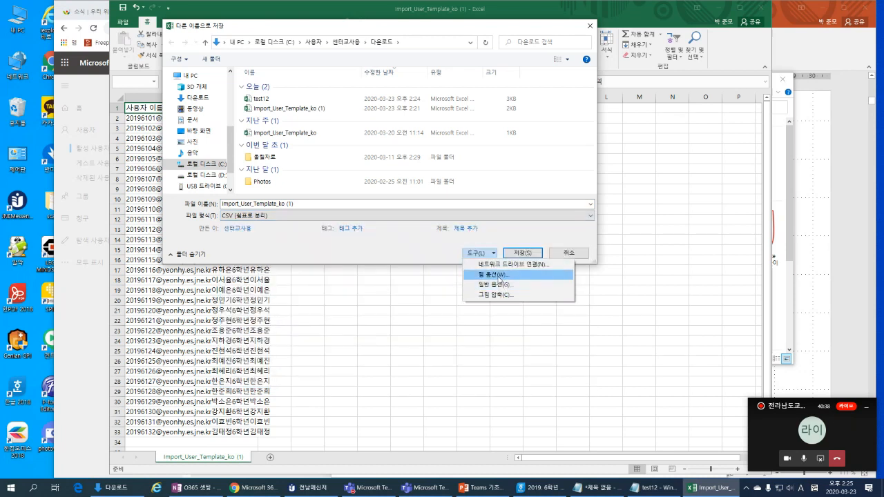
pyautogui.click(500, 275)
pyautogui.click(736, 149)
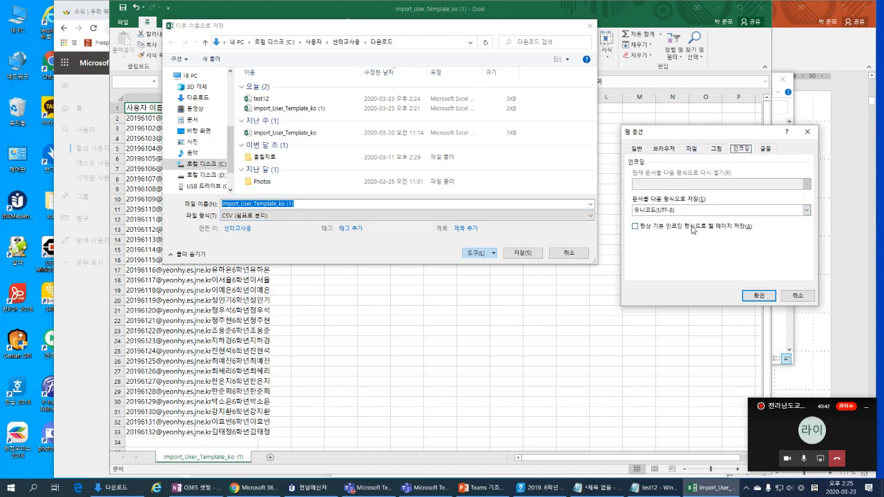
pyautogui.click(751, 295)
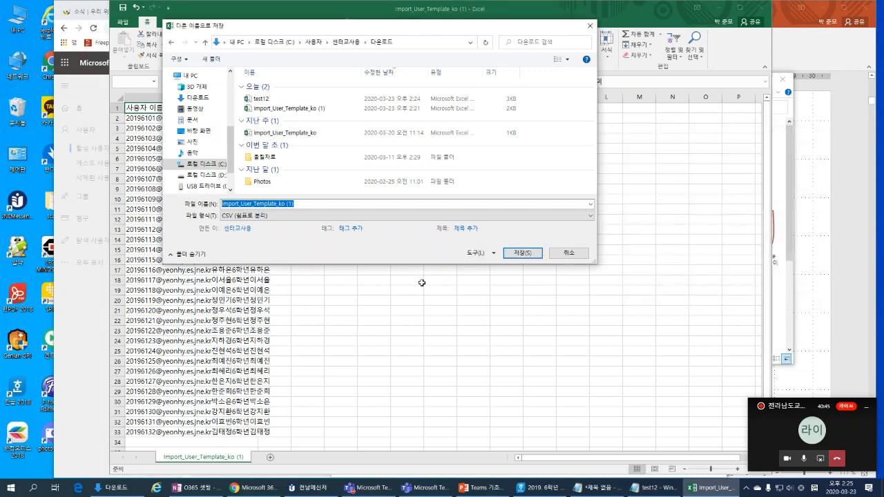
pyautogui.click(518, 255)
pyautogui.click(454, 244)
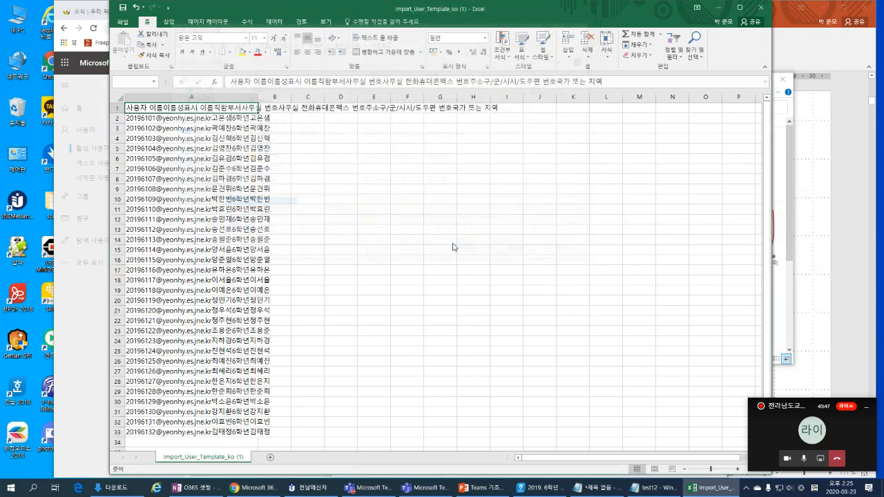
pyautogui.click(400, 274)
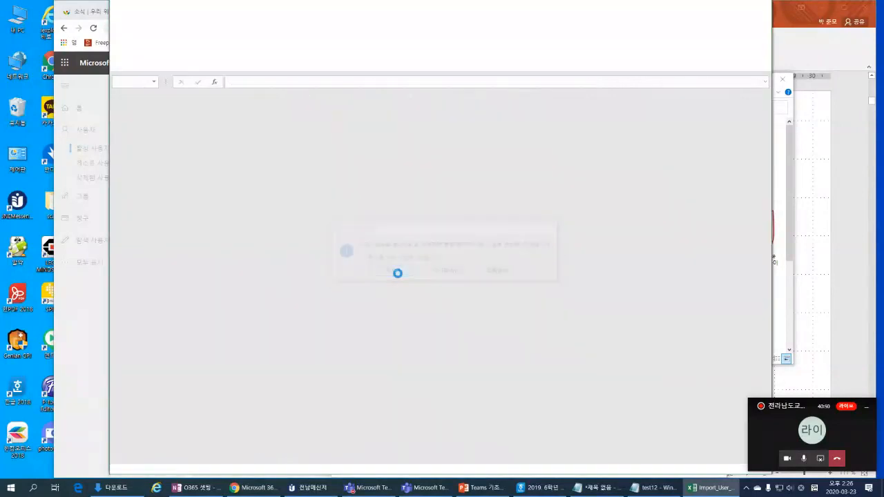
# Step: Back in the import panel, pick the re-saved Import_User_Template_ko (1) from Downloads
pyautogui.click(511, 387)
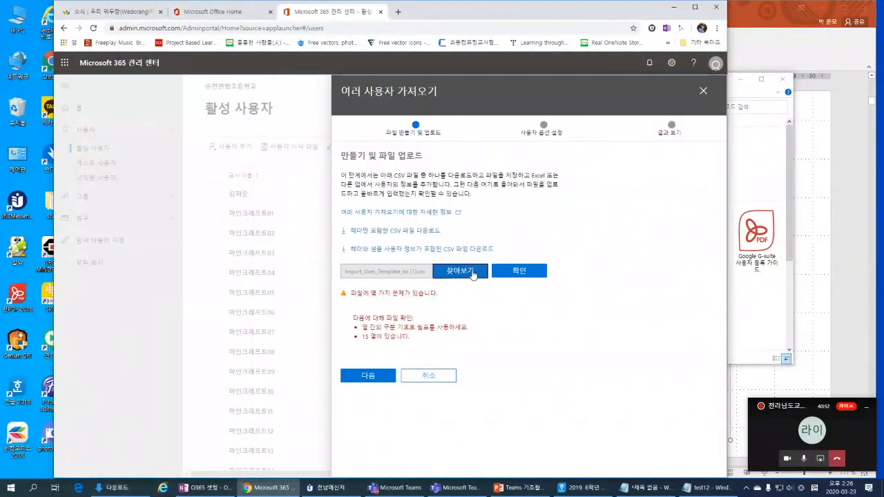
pyautogui.click(473, 273)
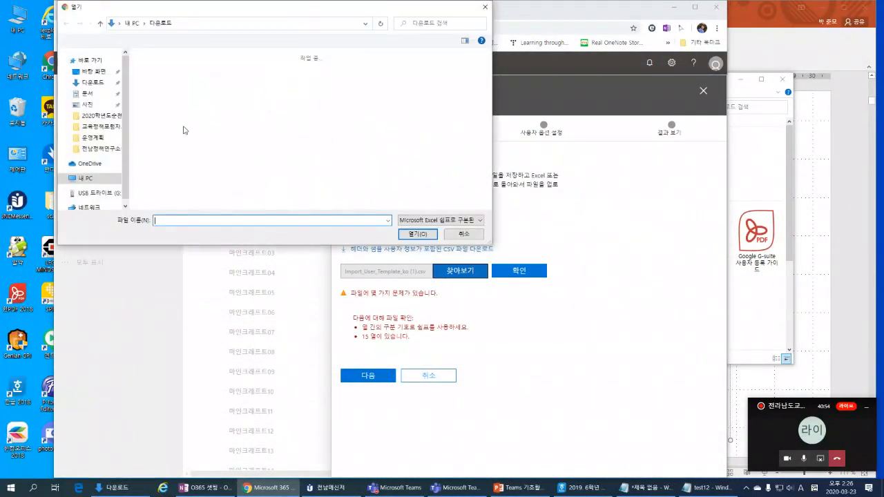
pyautogui.doubleClick(173, 98)
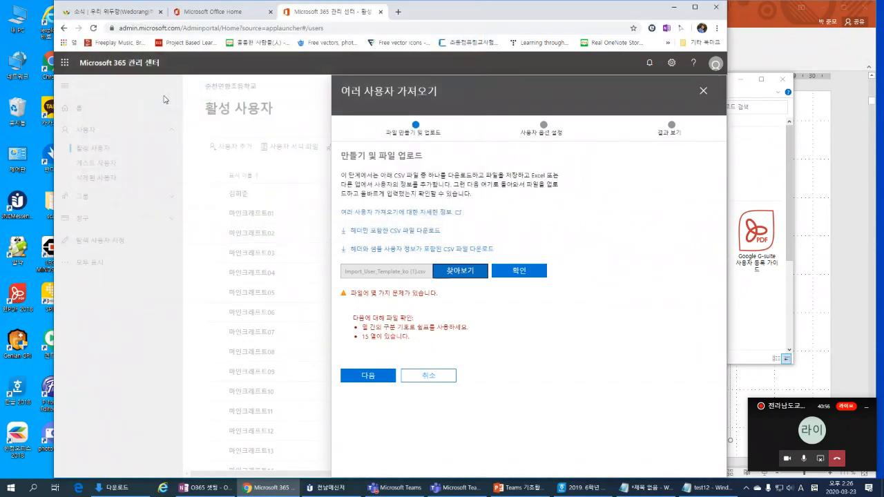
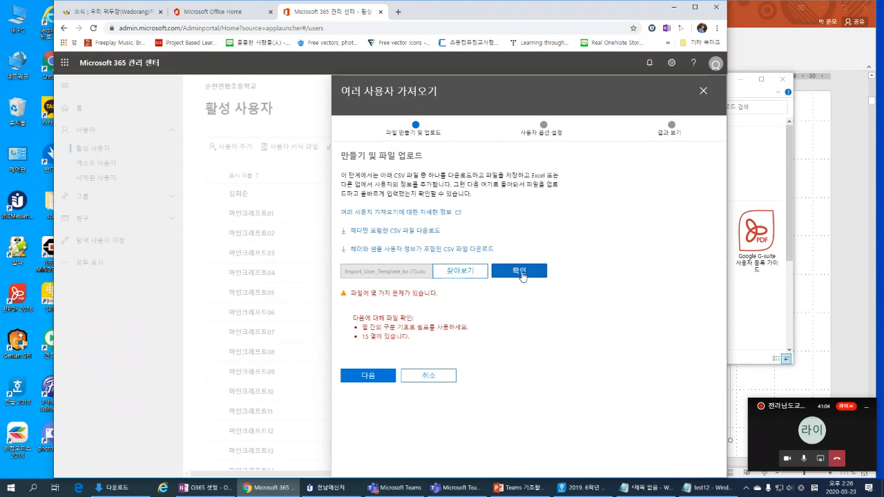
# Step: Re-upload Import_User_Template_ko (1), which still shows comma-delimiter and 15-column errors, then bring up Downloads
pyautogui.click(470, 279)
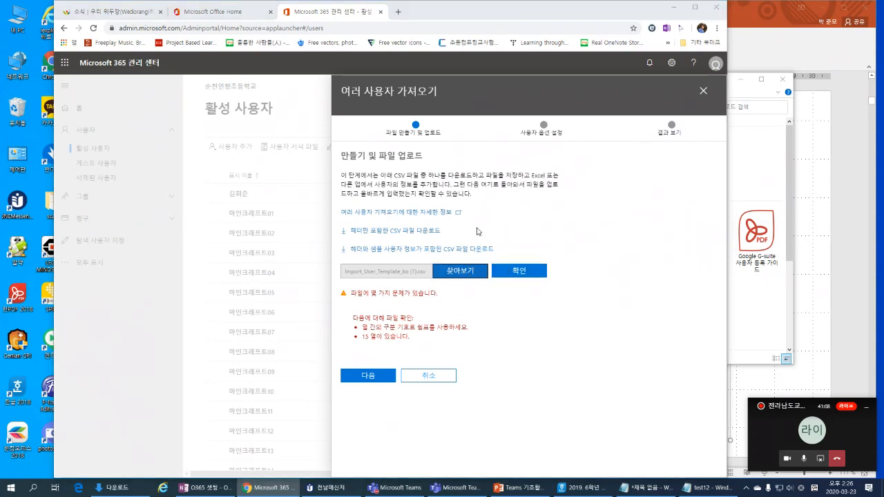
pyautogui.click(164, 102)
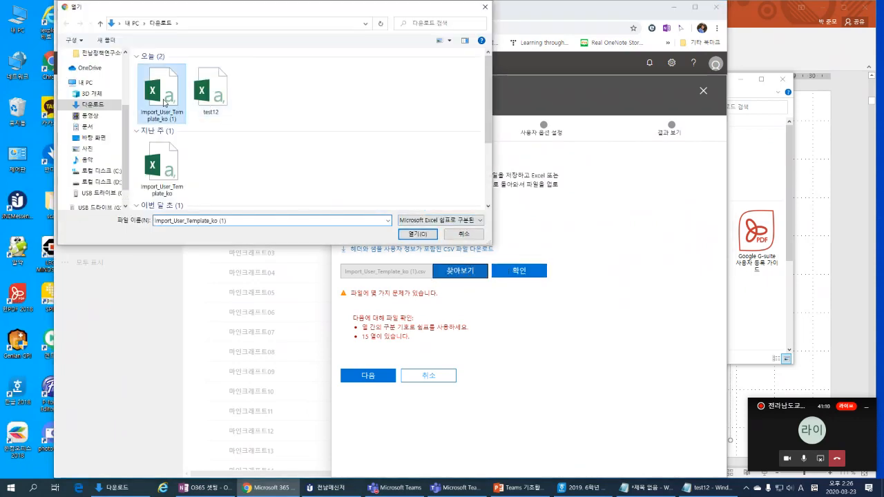
pyautogui.doubleClick(165, 103)
pyautogui.click(524, 274)
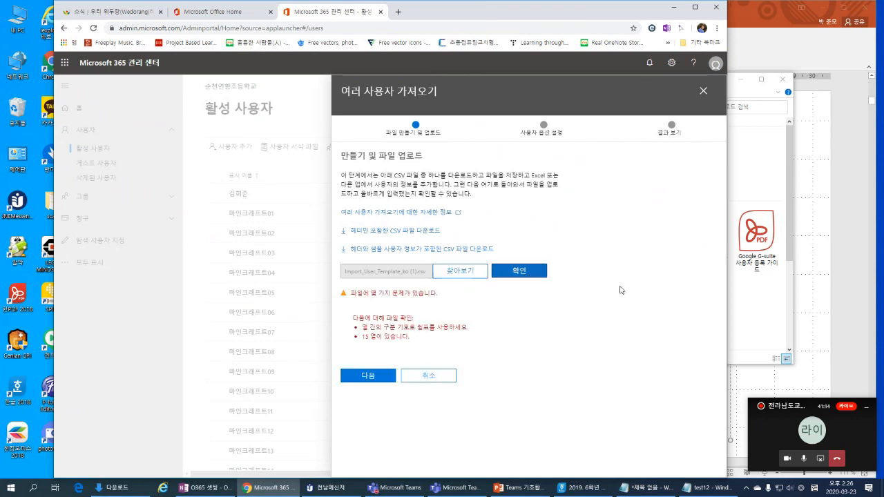
pyautogui.click(147, 494)
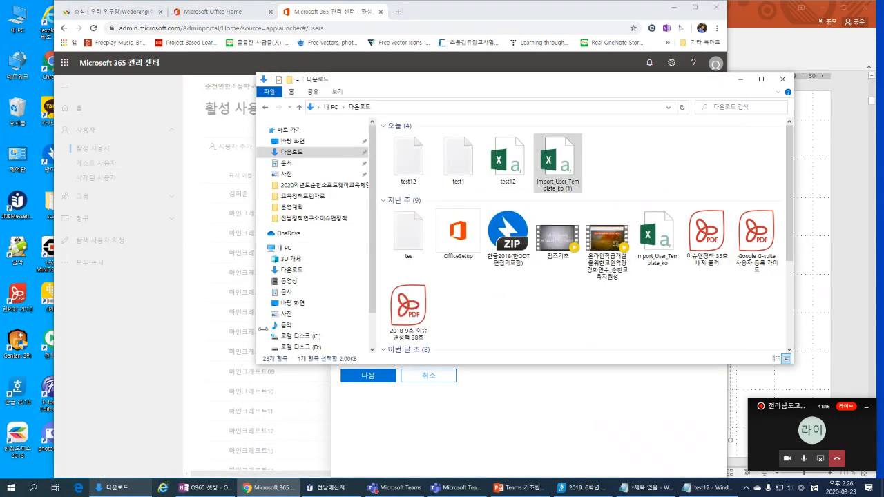
# Step: Reopen Import_User_Template_ko (1) in Excel, widen column A, then close it without saving
pyautogui.doubleClick(560, 171)
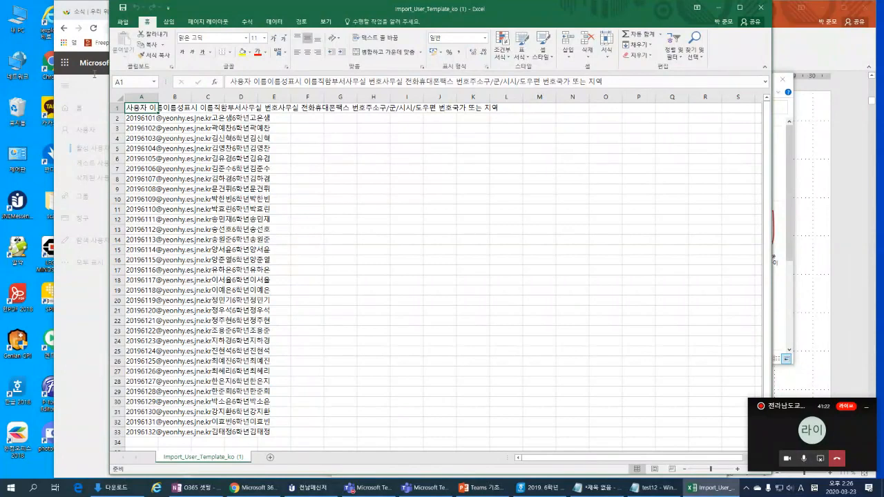
pyautogui.doubleClick(158, 96)
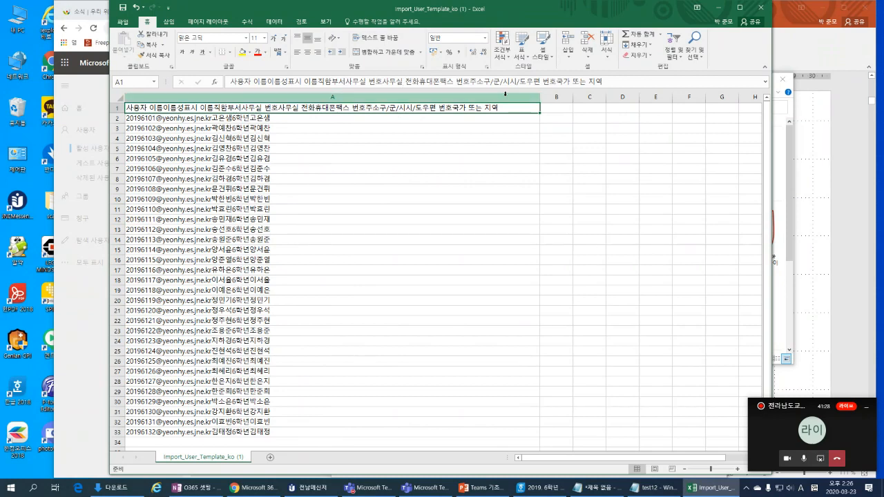
pyautogui.click(760, 9)
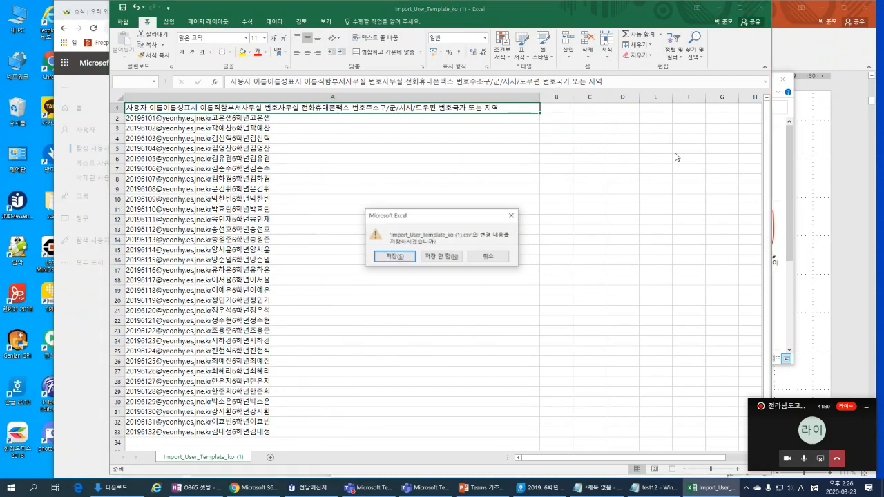
pyautogui.click(488, 254)
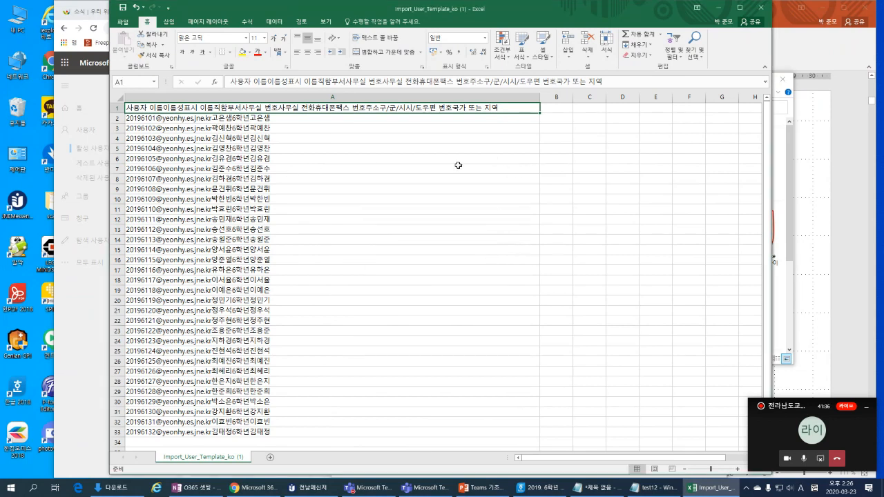
pyautogui.click(760, 6)
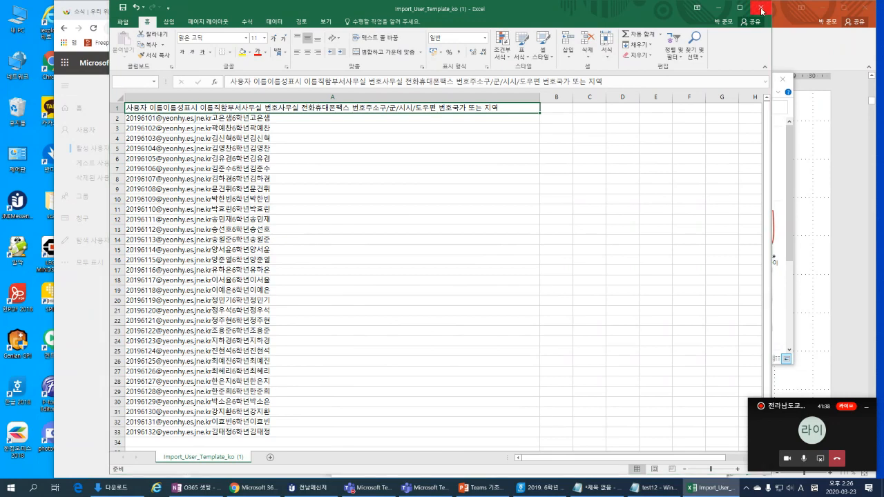
pyautogui.click(445, 257)
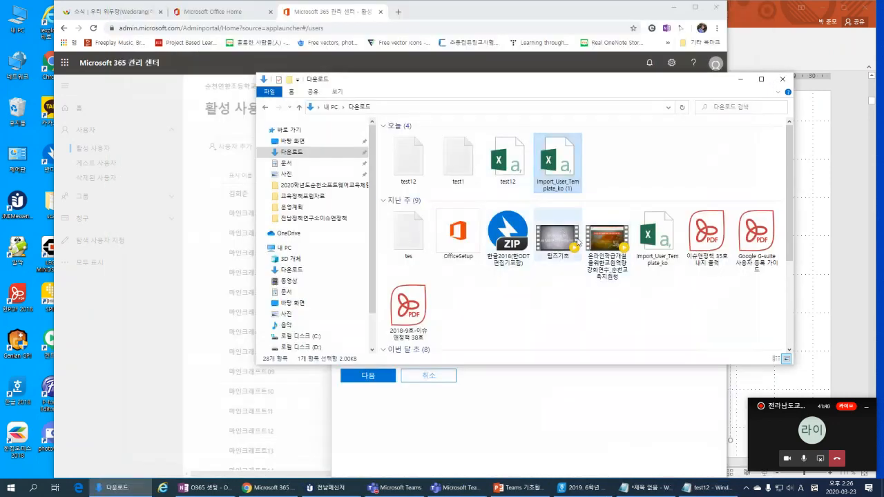
# Step: Download the header-only CSV template from the import dialog and open Import_User_Template_ko (2)
pyautogui.click(425, 421)
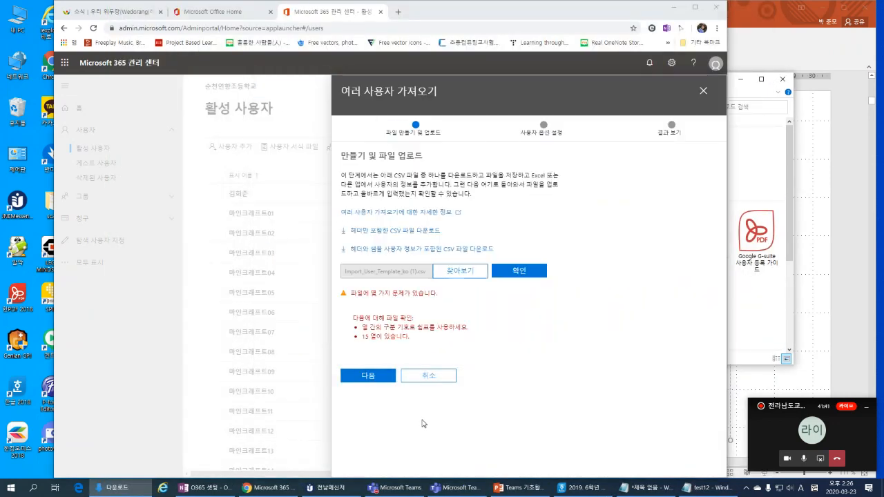
pyautogui.click(415, 237)
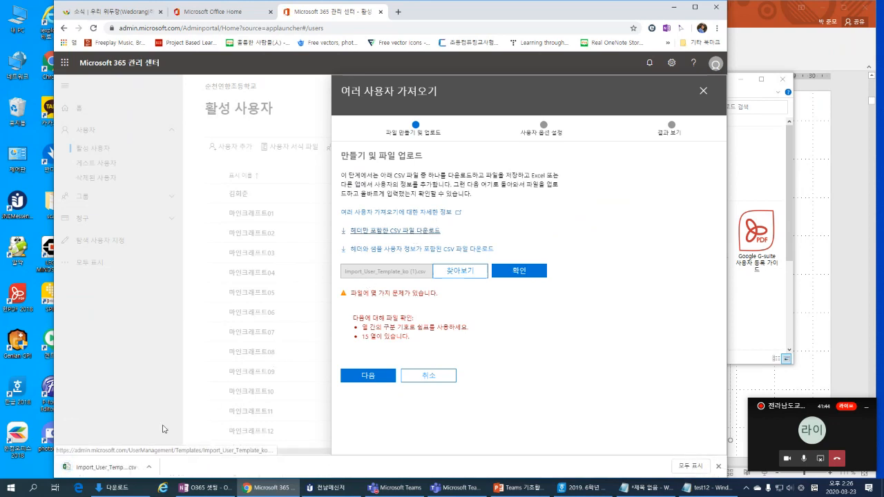
pyautogui.click(120, 470)
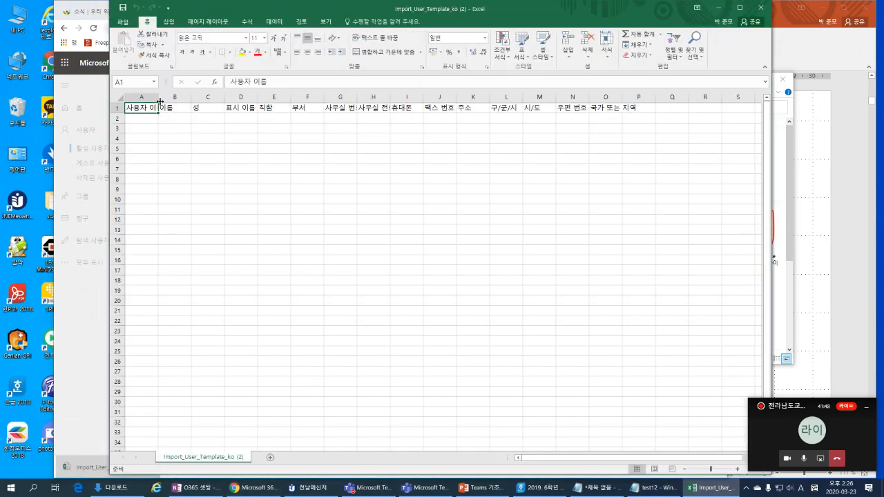
# Step: Enter the first user's sign-in e-mail address in A2 under 사용자 이름
pyautogui.doubleClick(160, 96)
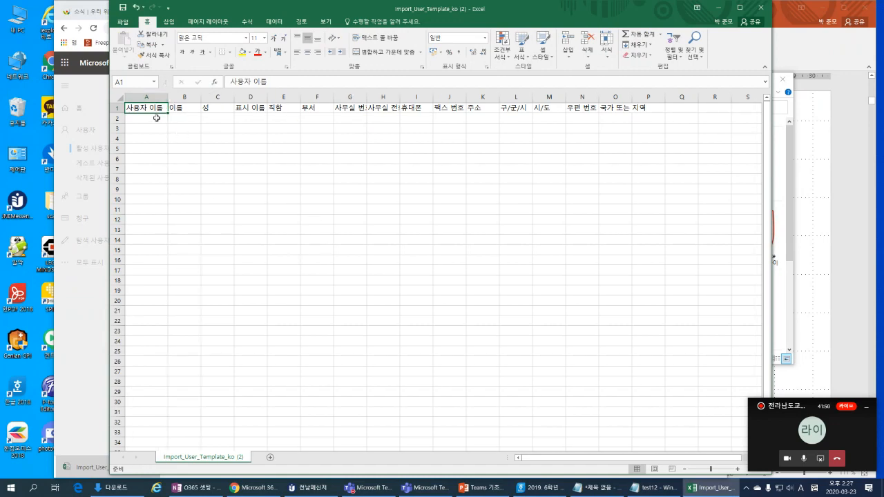
pyautogui.click(157, 118)
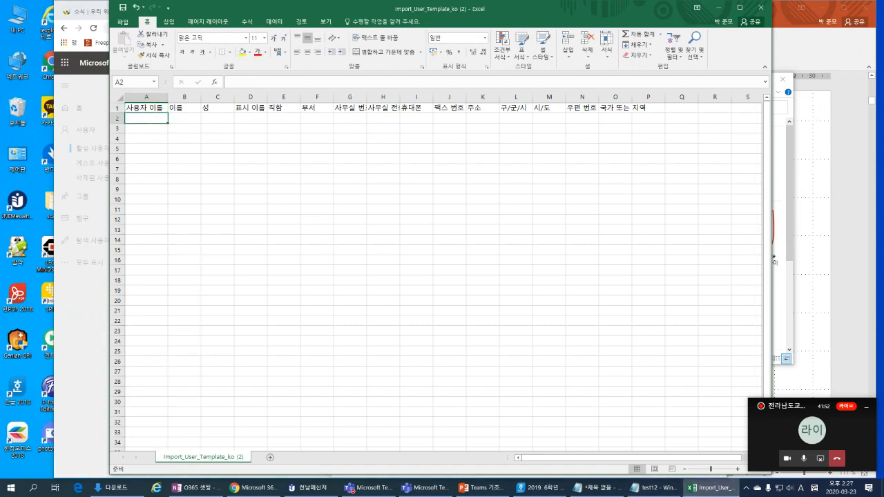
pyautogui.click(598, 487)
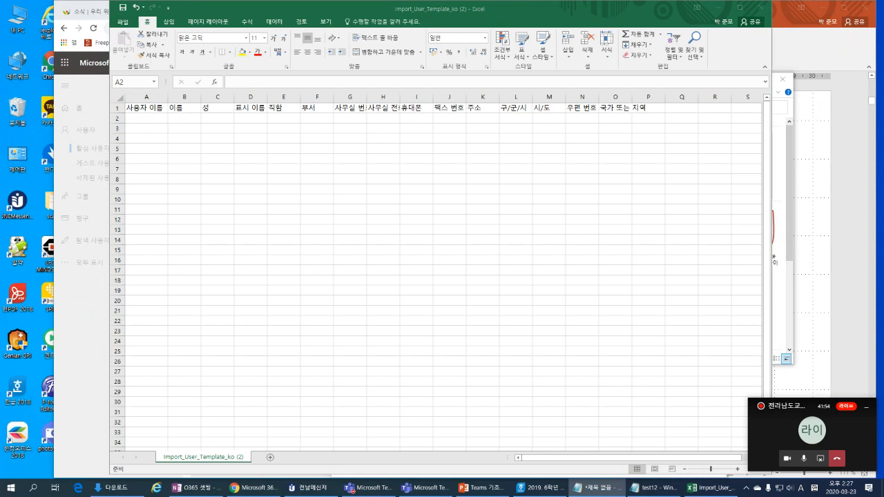
pyautogui.click(154, 118)
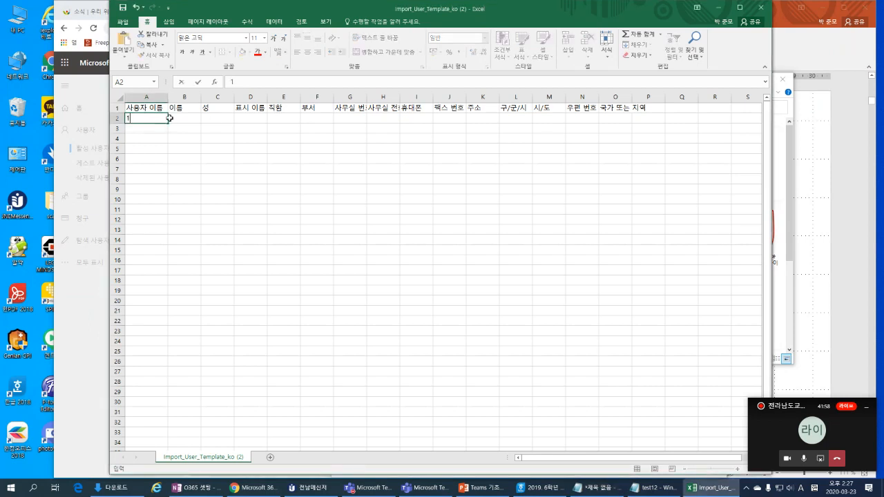
pyautogui.press('Return')
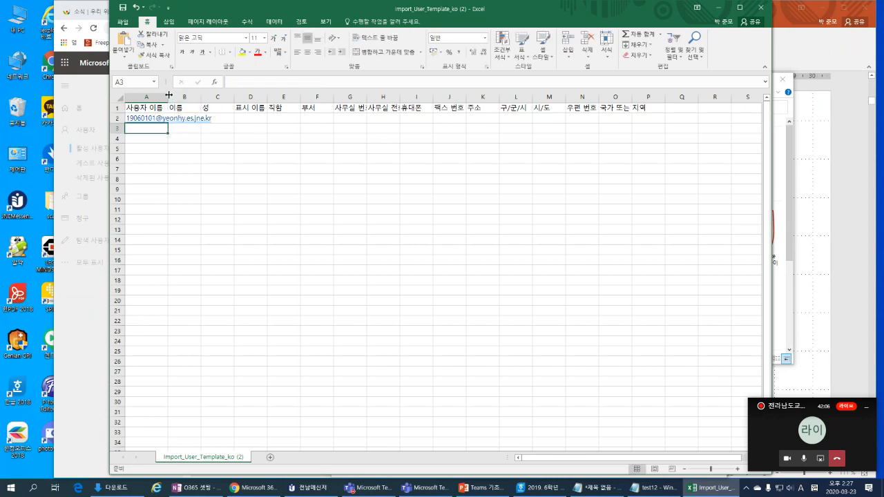
# Step: Widen column A to show the full e-mail, then fetch the class list and return to B2
pyautogui.moveTo(168, 94); pyautogui.dragTo(221, 96)
pyautogui.click(210, 96)
pyautogui.click(231, 116)
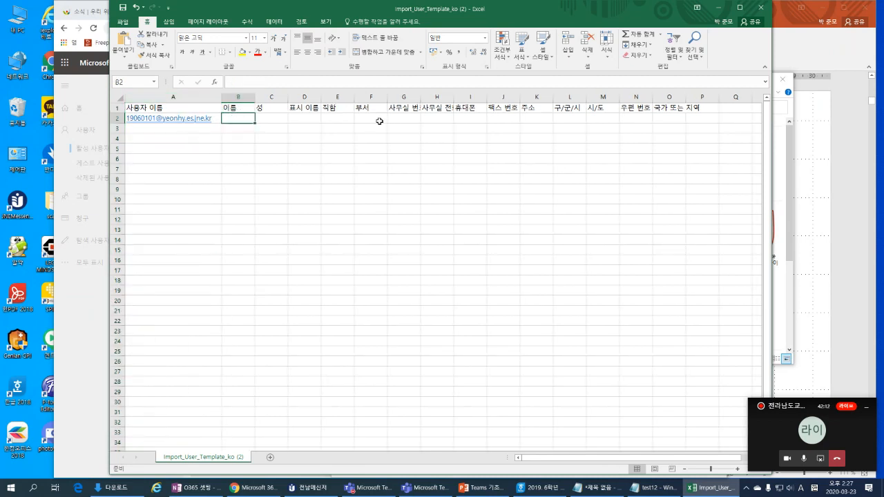
pyautogui.click(540, 487)
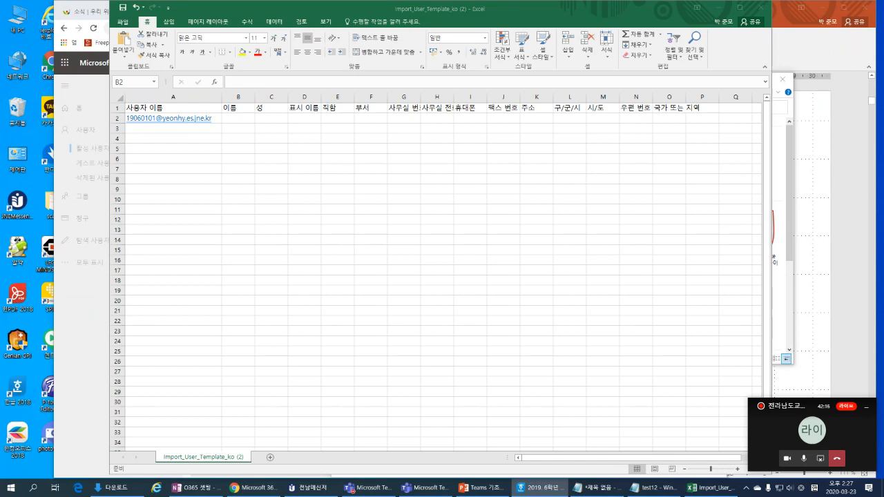
pyautogui.click(238, 116)
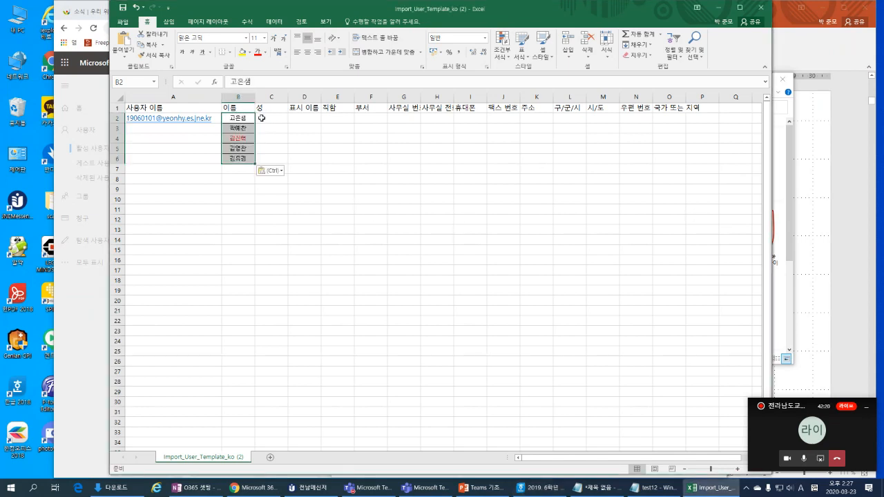
# Step: Paste the five first names into B2:B6 using the sheet's formatting
pyautogui.hotkey('ctrl', 'z')
pyautogui.rightClick(244, 117)
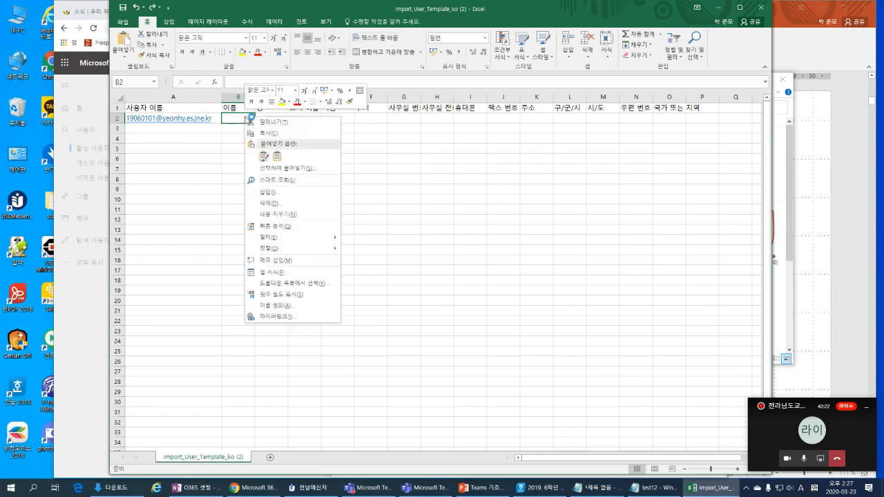
pyautogui.click(278, 156)
# Step: Type the five users' surnames into C2:C6 under 성
pyautogui.click(271, 118)
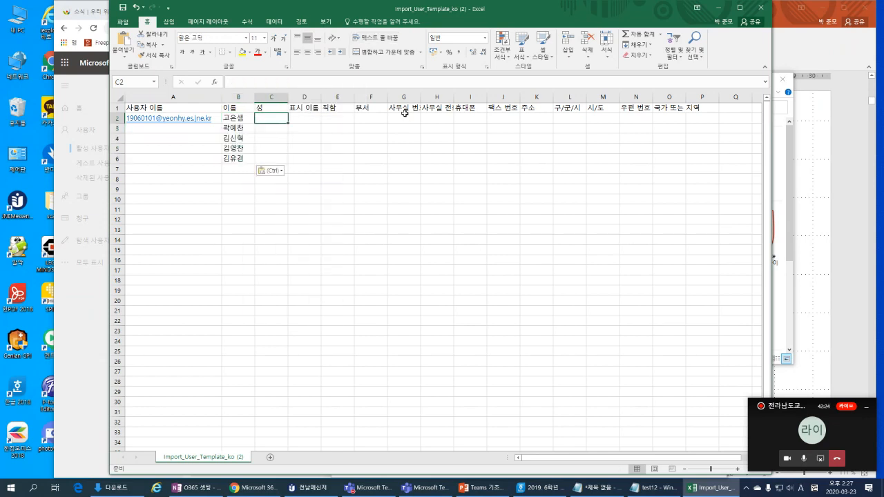
pyautogui.write('rh')
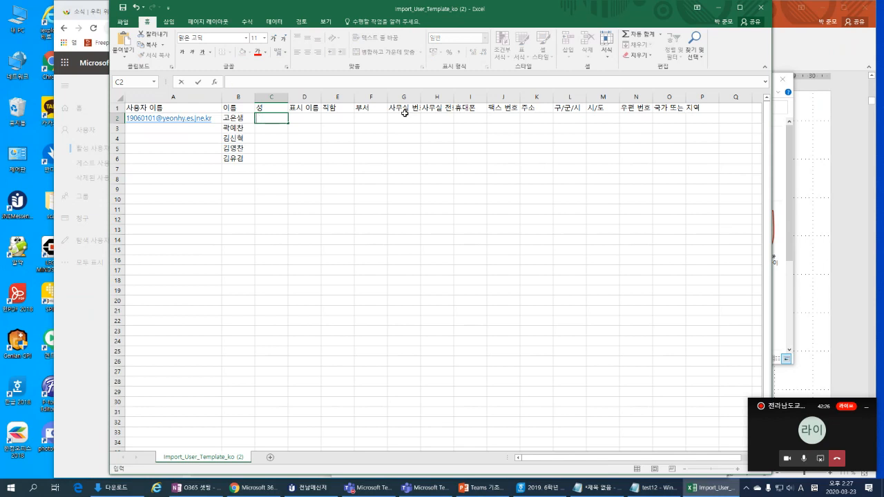
pyautogui.write('고')
pyautogui.press('Return')
pyautogui.write('곽')
pyautogui.press('Return')
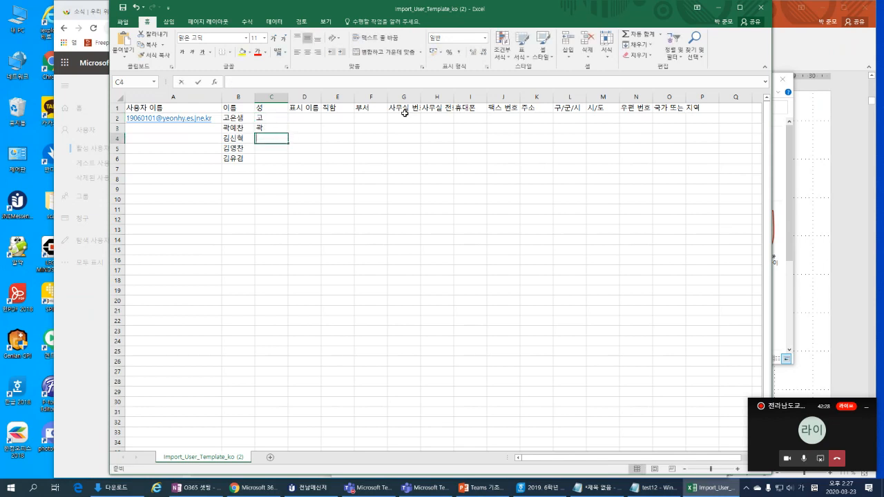
pyautogui.write('김')
pyautogui.press('Return')
pyautogui.write('김')
pyautogui.press('Return')
pyautogui.write('김')
pyautogui.press('Return')
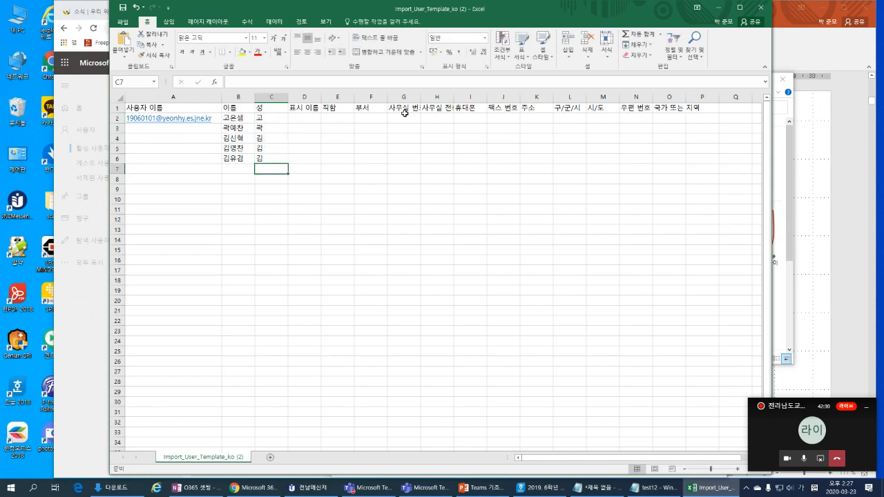
# Step: Paste the names into D2:D6 as the 표시 이름 display names
pyautogui.press('Right')
pyautogui.press('Up')
pyautogui.press('Up')
pyautogui.press('Up')
pyautogui.press('Up')
pyautogui.press('Up')
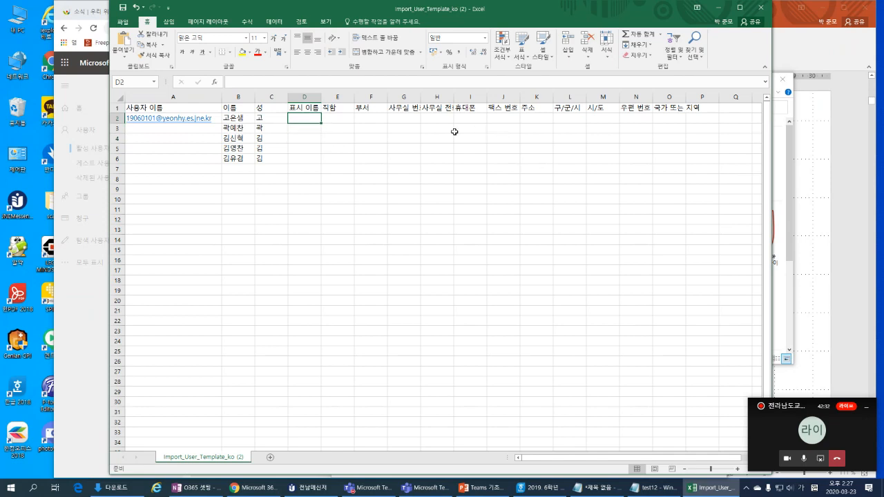
pyautogui.rightClick(300, 121)
pyautogui.click(307, 163)
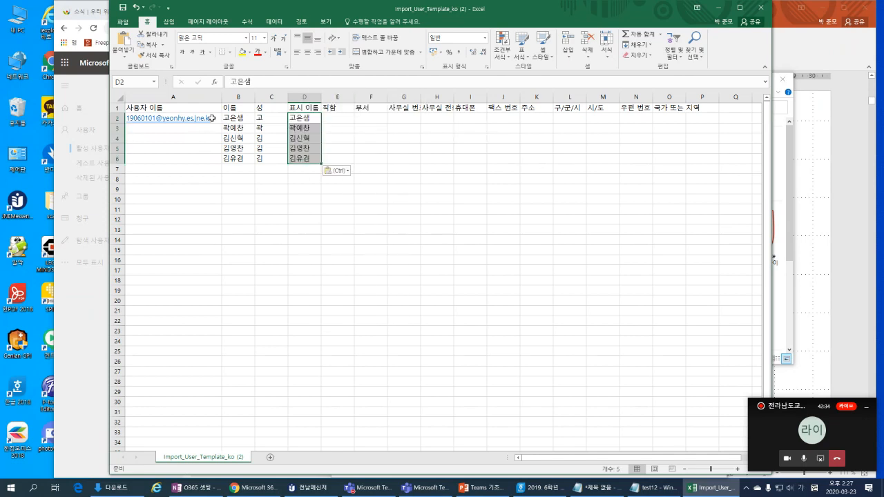
# Step: Fill A2's e-mail down to A6 as sequential sign-in addresses
pyautogui.click(216, 118)
pyautogui.moveTo(221, 123); pyautogui.dragTo(224, 160)
pyautogui.click(260, 147)
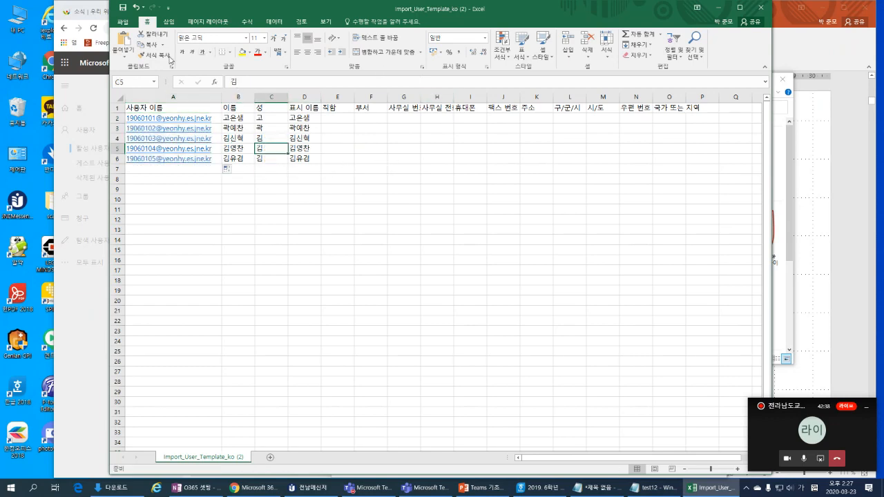
pyautogui.click(129, 25)
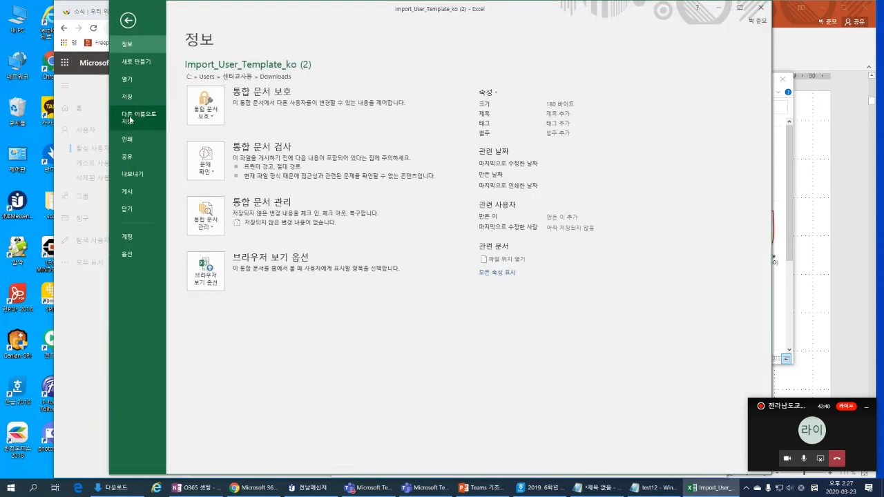
# Step: Save As to Downloads with file type CSV (쉼표로 분리) and the name test12
pyautogui.click(139, 118)
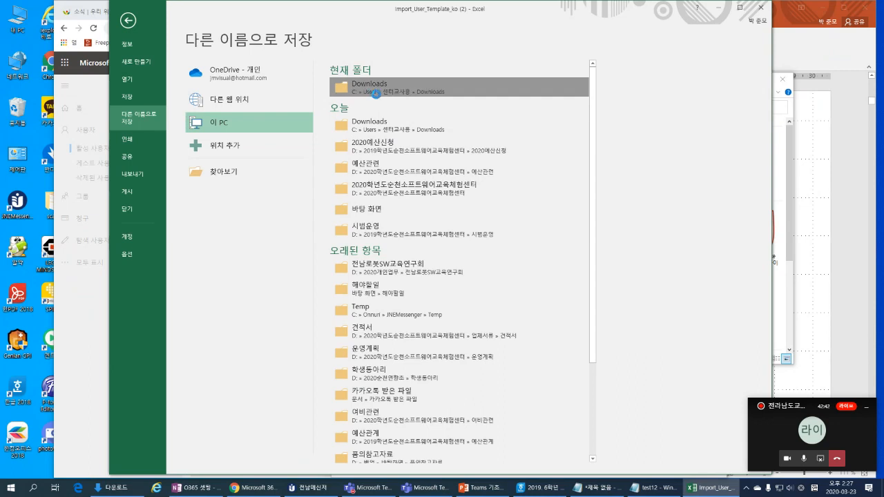
pyautogui.click(370, 84)
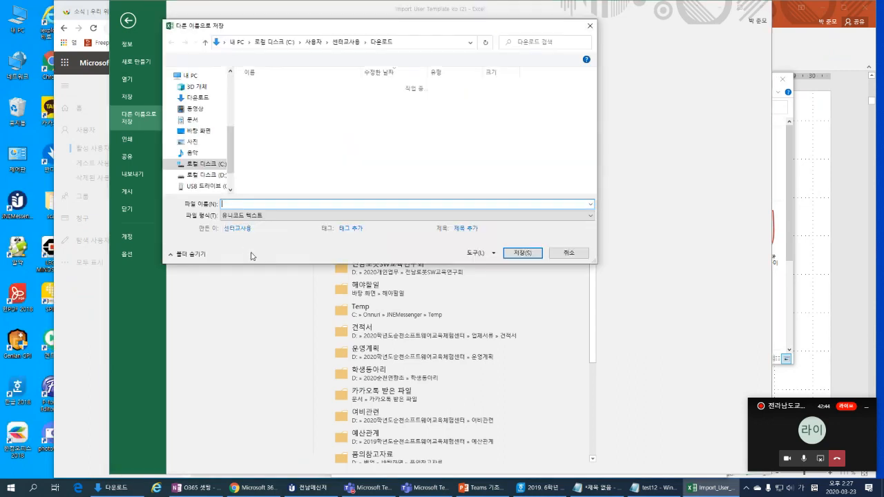
pyautogui.click(293, 218)
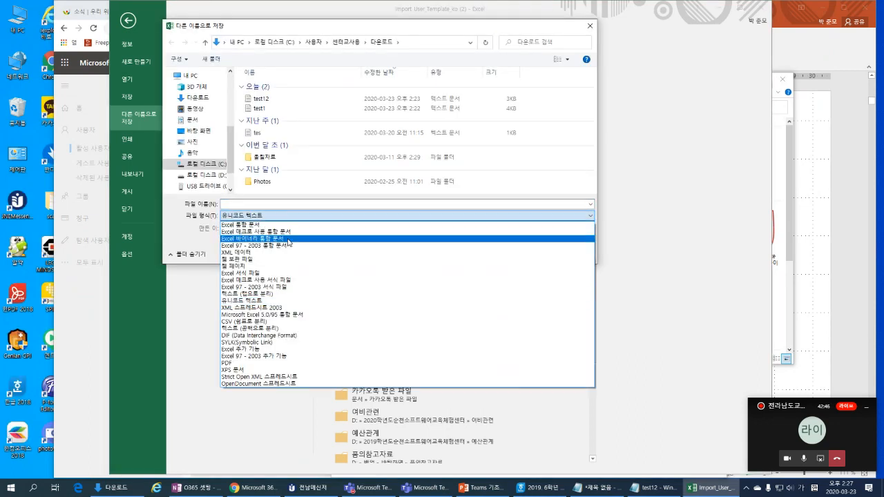
pyautogui.click(557, 153)
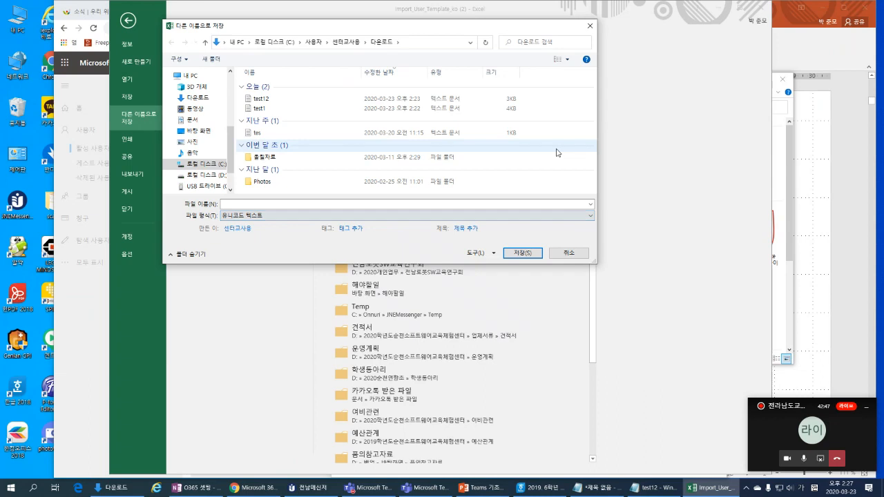
pyautogui.click(302, 216)
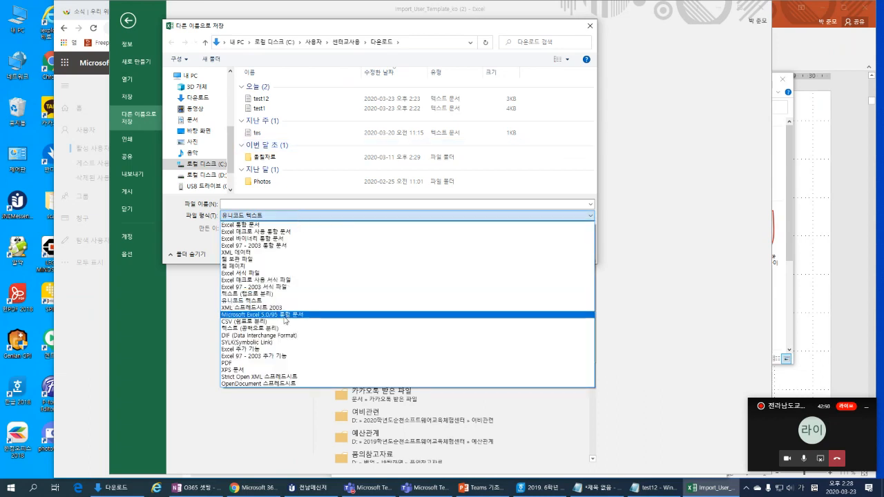
pyautogui.click(283, 321)
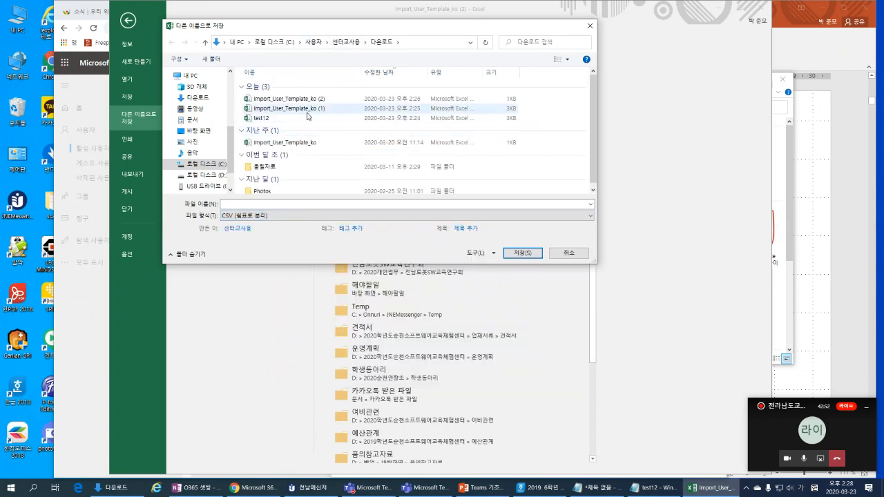
pyautogui.click(261, 120)
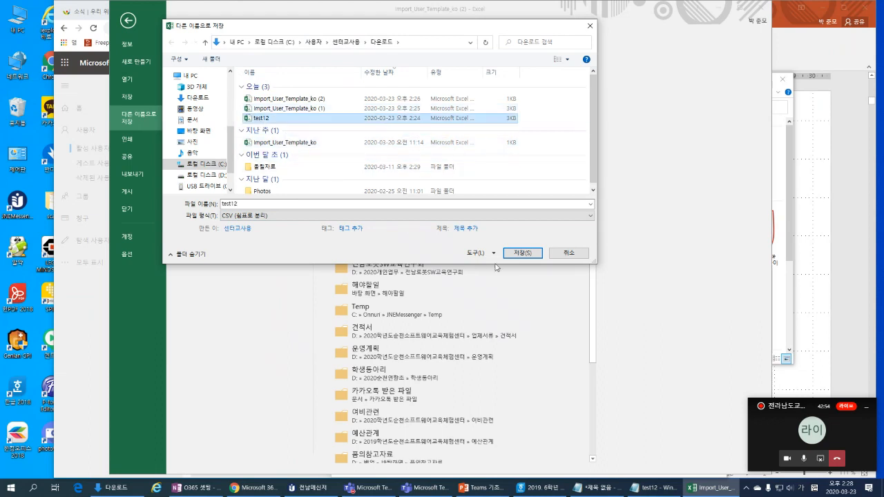
pyautogui.click(523, 252)
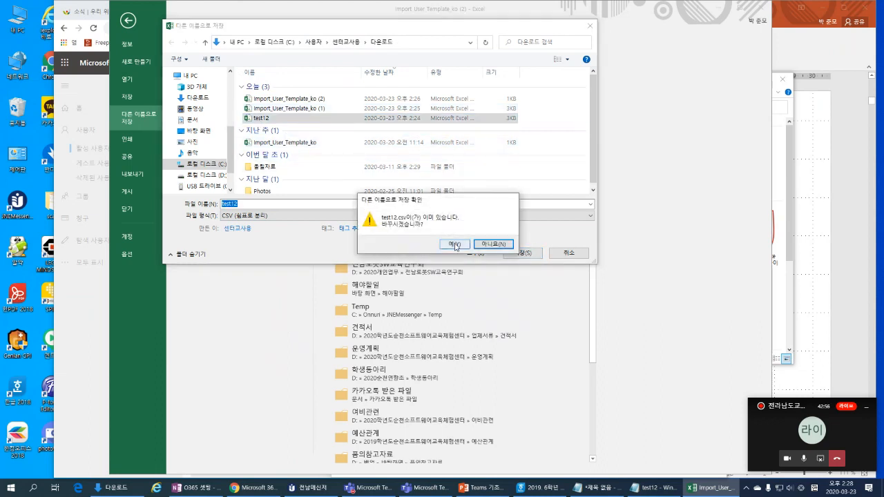
# Step: Decline replacing test12.csv and review the web-options encoding settings
pyautogui.click(494, 245)
pyautogui.click(495, 253)
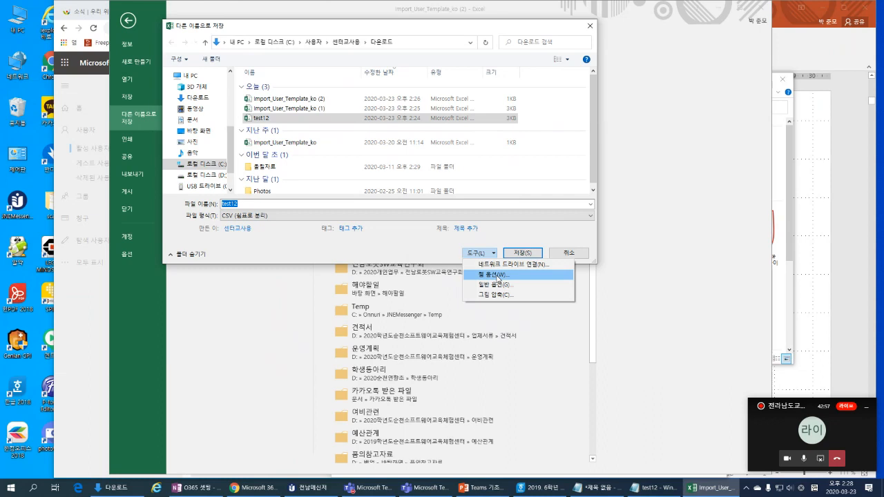
pyautogui.click(495, 274)
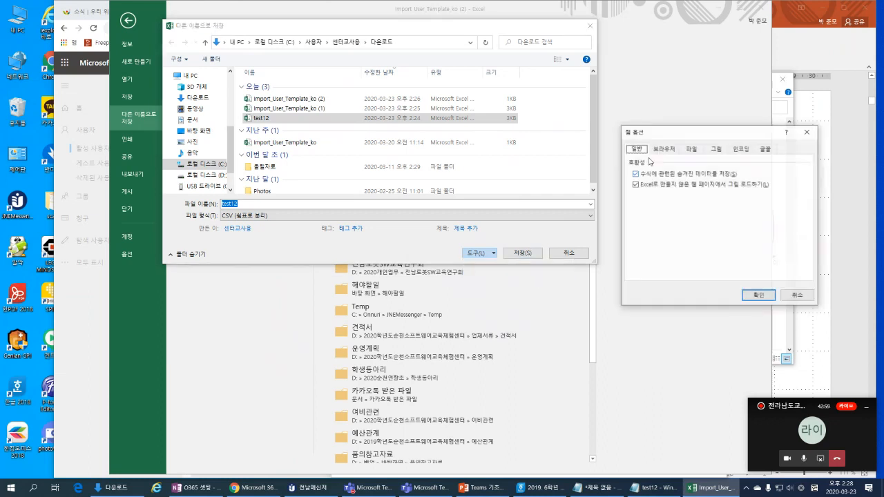
pyautogui.click(745, 155)
pyautogui.click(758, 296)
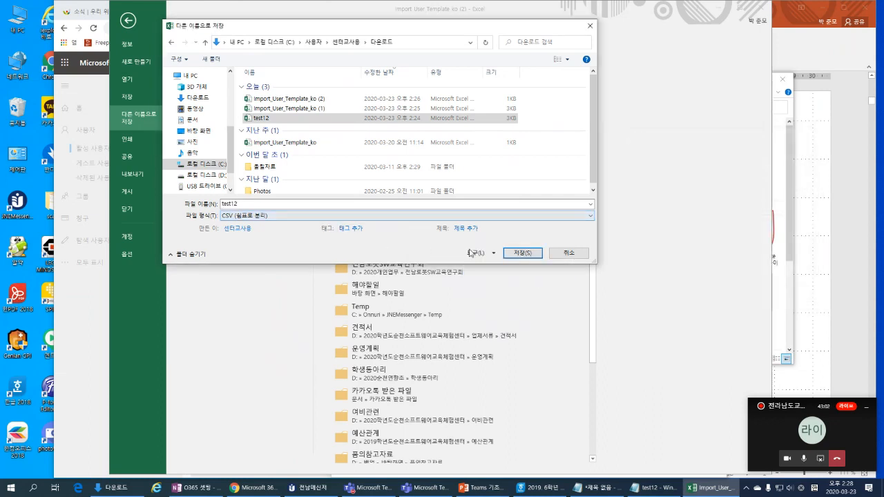
# Step: Save again, replacing the existing test12.csv and keeping the CSV format
pyautogui.click(522, 252)
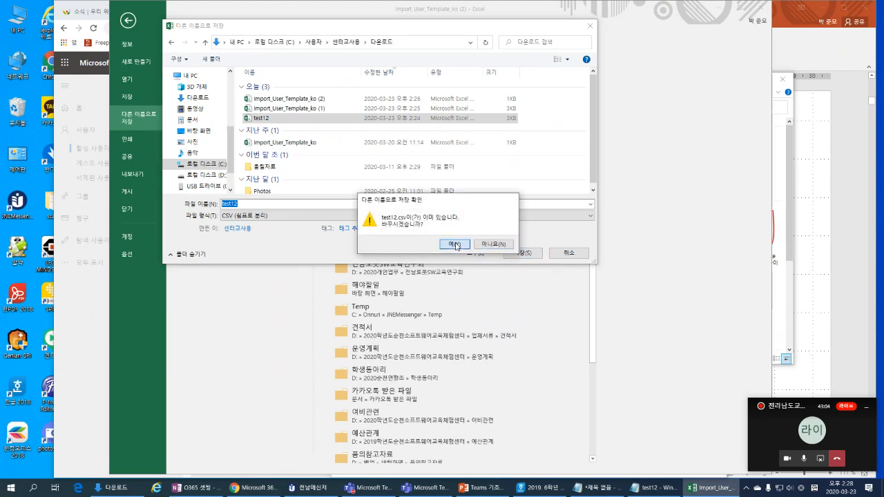
pyautogui.click(455, 244)
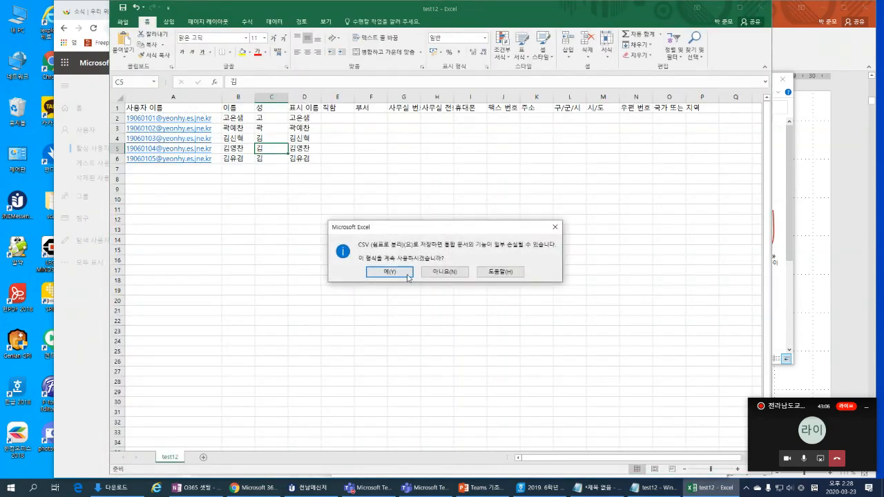
pyautogui.click(403, 274)
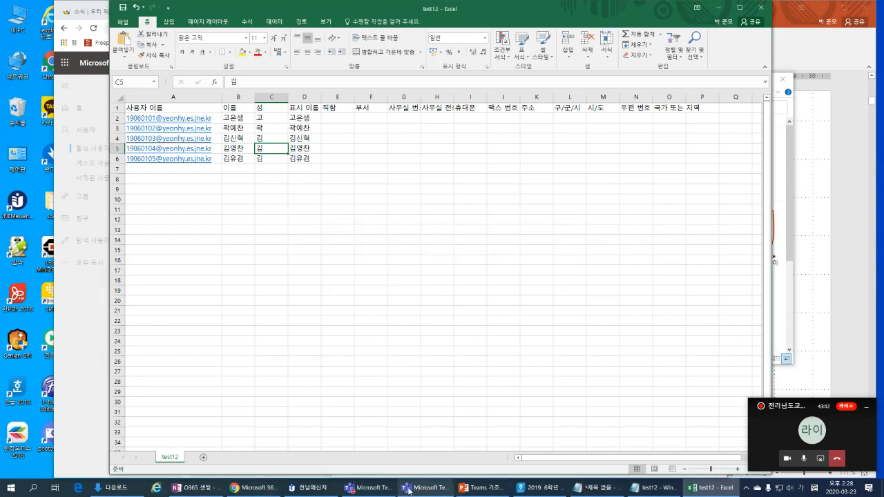
pyautogui.click(252, 488)
# Step: Upload test12.csv to the user import, verify it, and continue to user options
pyautogui.click(486, 270)
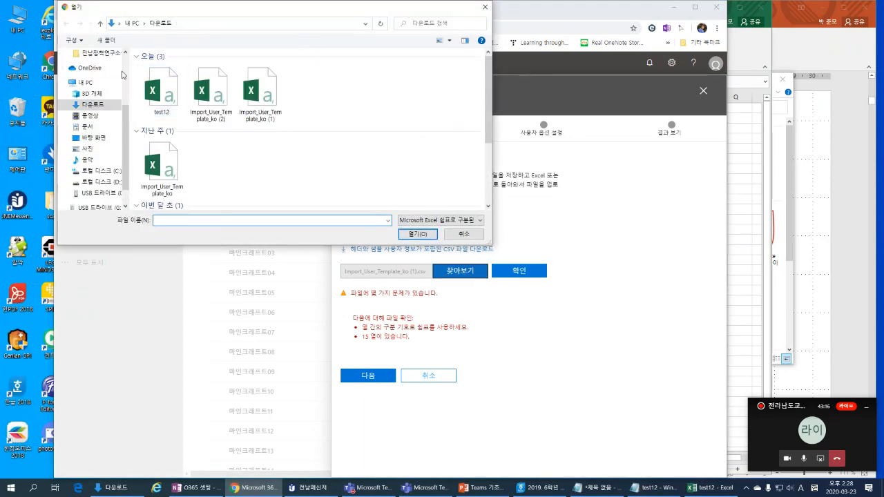
pyautogui.doubleClick(168, 96)
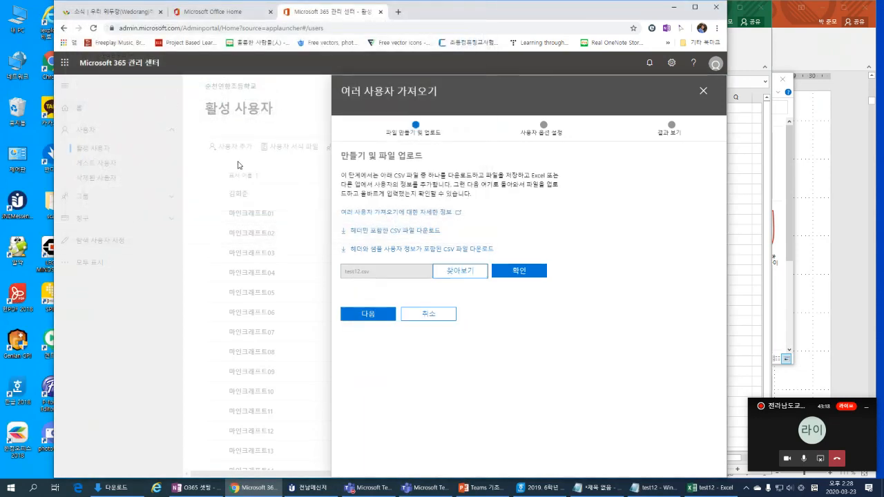
pyautogui.click(525, 274)
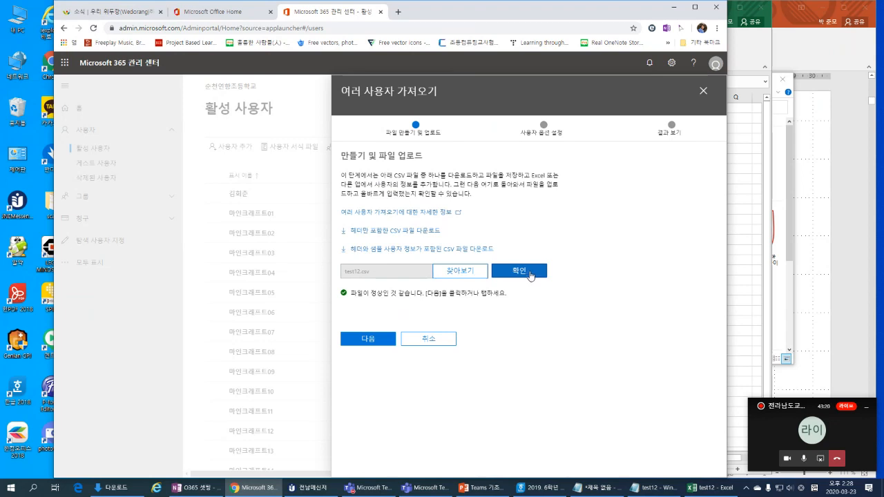
pyautogui.click(375, 340)
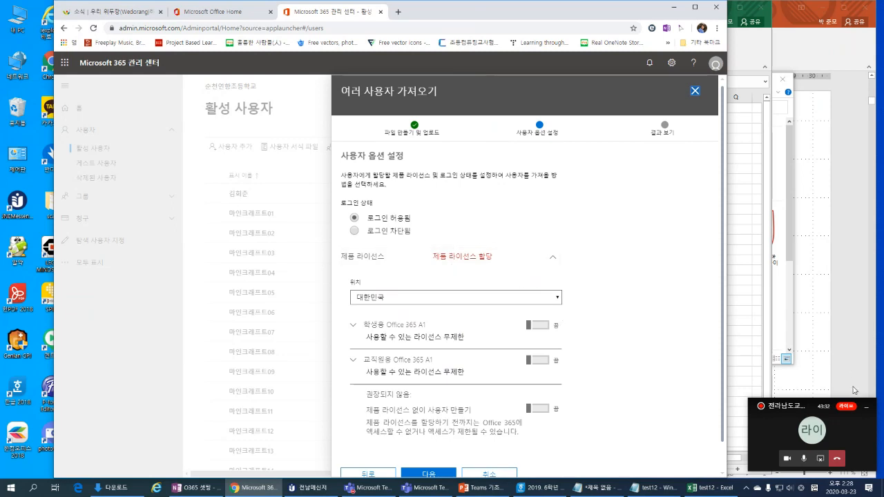
# Step: Assign the 학생용 Office 365 A1 licence, create the 5 users, and close without emailing results
pyautogui.click(784, 431)
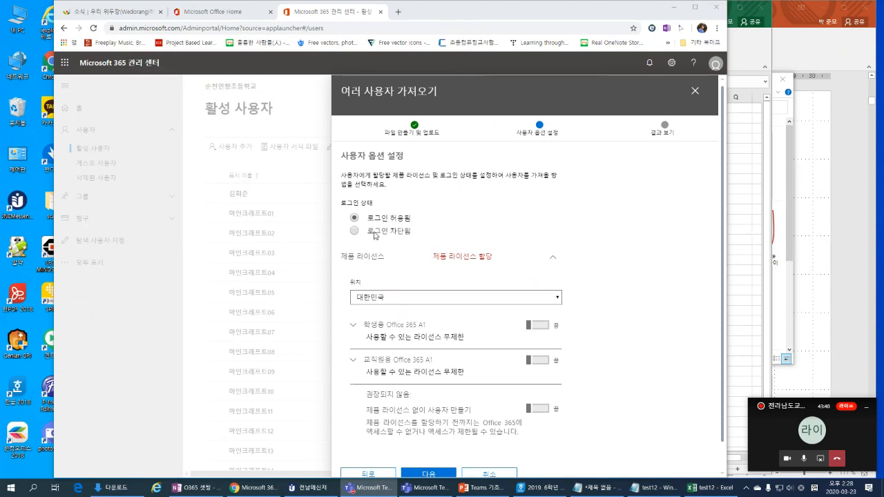
pyautogui.click(542, 327)
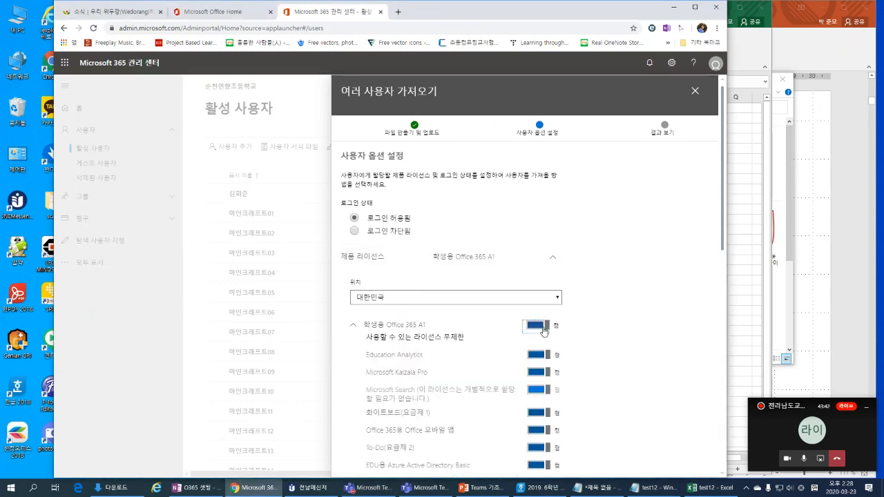
pyautogui.scroll(-10, 620, 320)
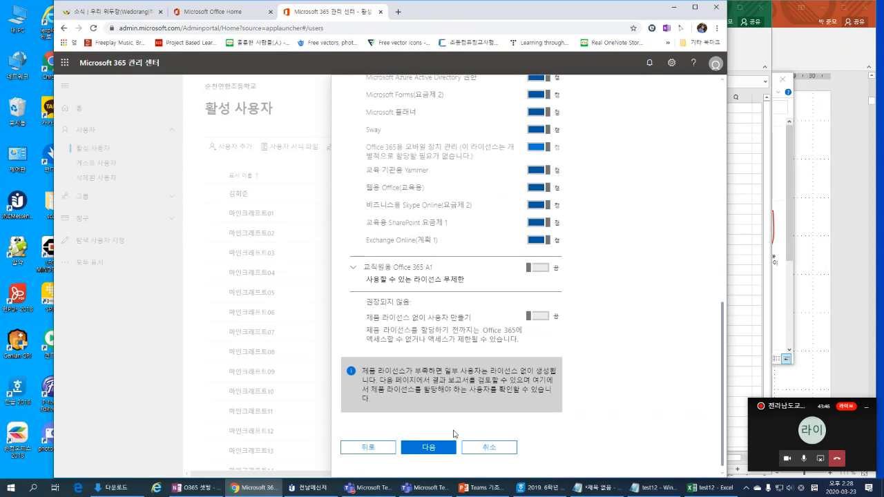
pyautogui.click(429, 447)
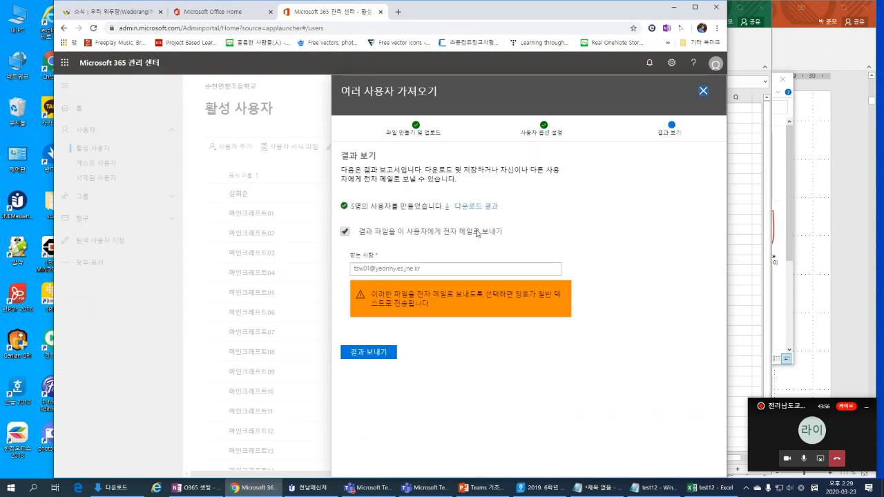
pyautogui.click(344, 232)
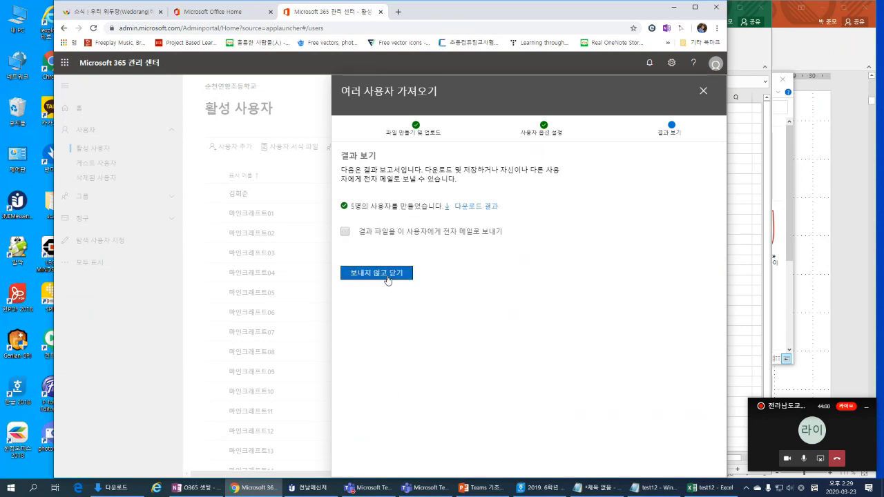
pyautogui.click(386, 276)
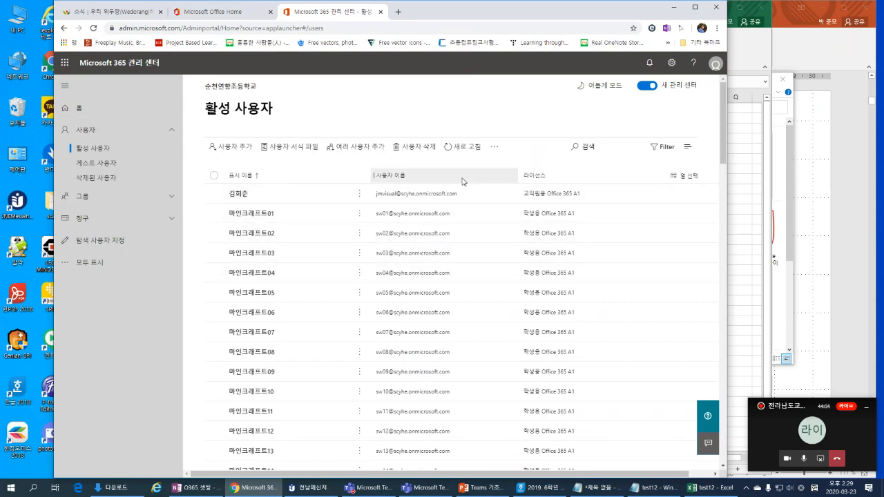
# Step: Scroll the Active users list to the bottom, past the 연수 테스트23–30 accounts
pyautogui.scroll(-7, 462, 181)
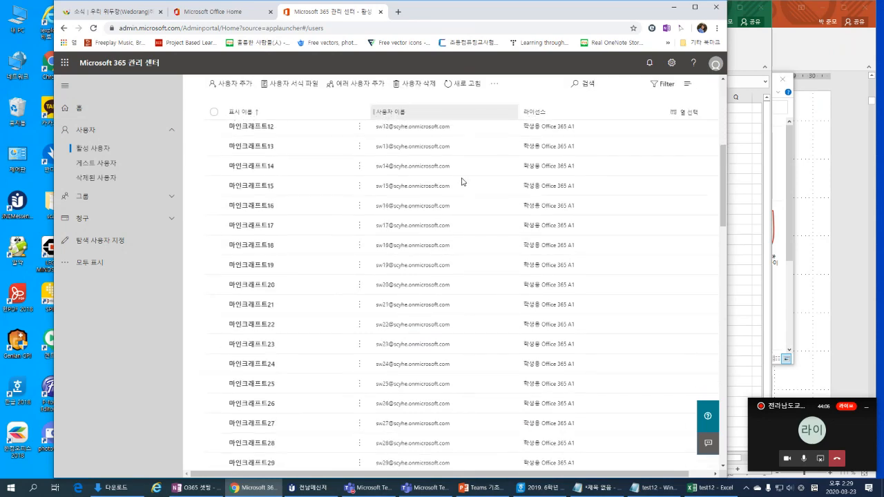
pyautogui.scroll(-10, 463, 181)
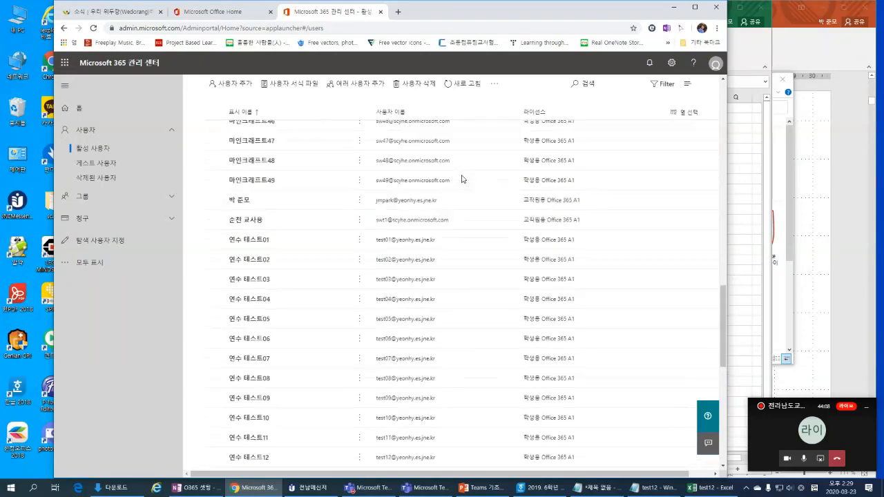
pyautogui.scroll(10, 463, 177)
pyautogui.scroll(8, 462, 176)
pyautogui.scroll(-14, 460, 207)
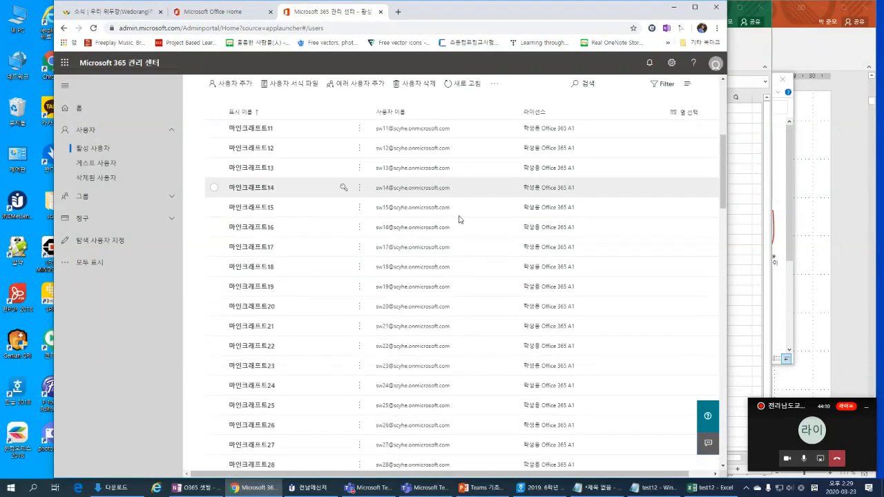
pyautogui.scroll(-10, 460, 224)
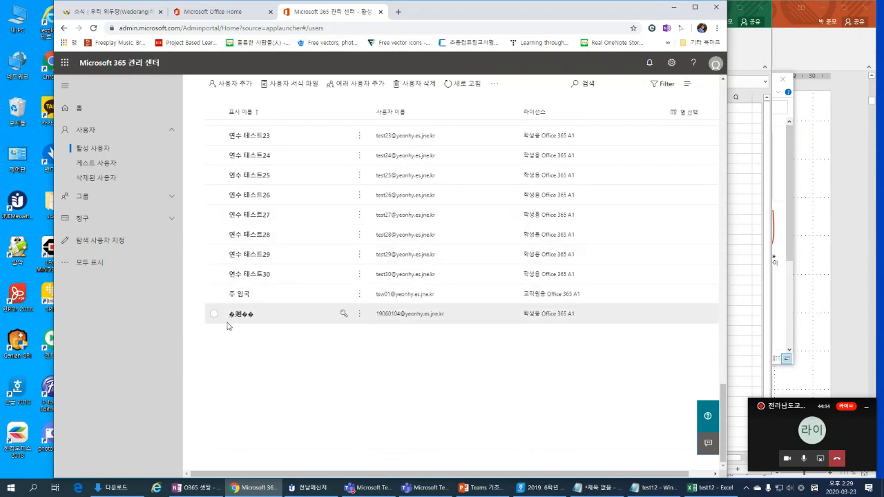
pyautogui.scroll(15, 215, 318)
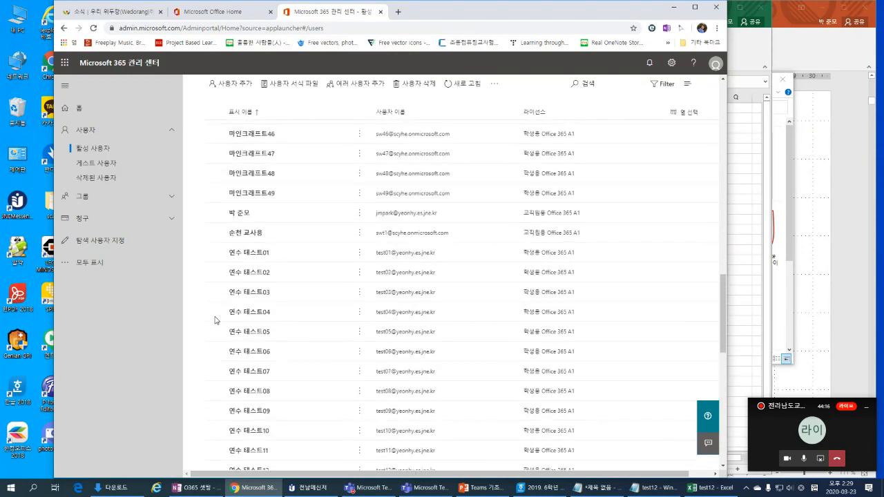
pyautogui.scroll(5, 216, 318)
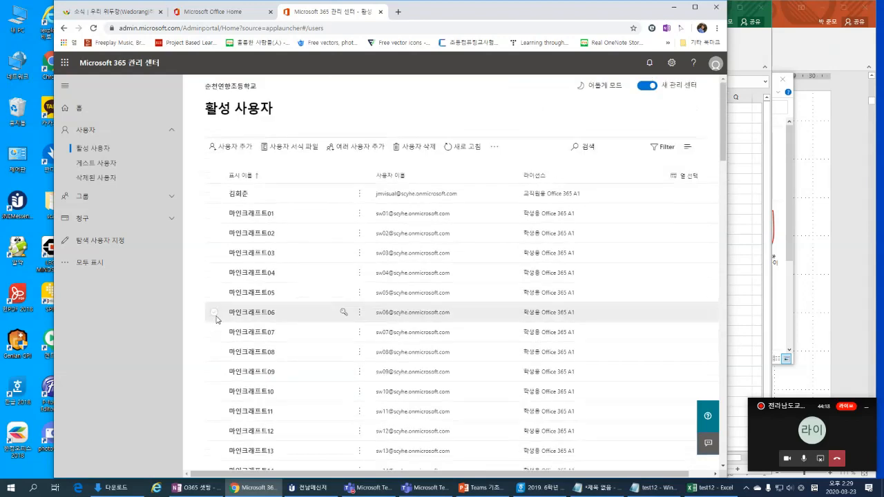
pyautogui.scroll(-12, 221, 317)
pyautogui.scroll(-15, 227, 317)
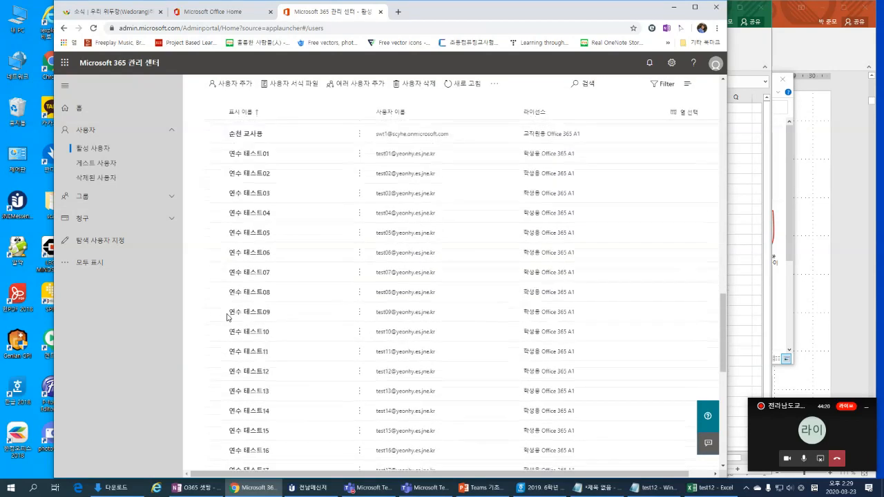
pyautogui.scroll(-2, 225, 315)
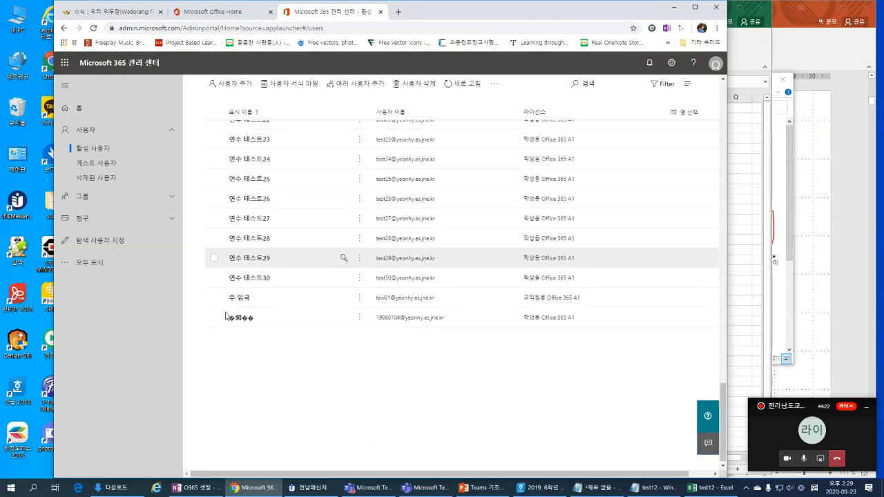
pyautogui.scroll(10, 276, 312)
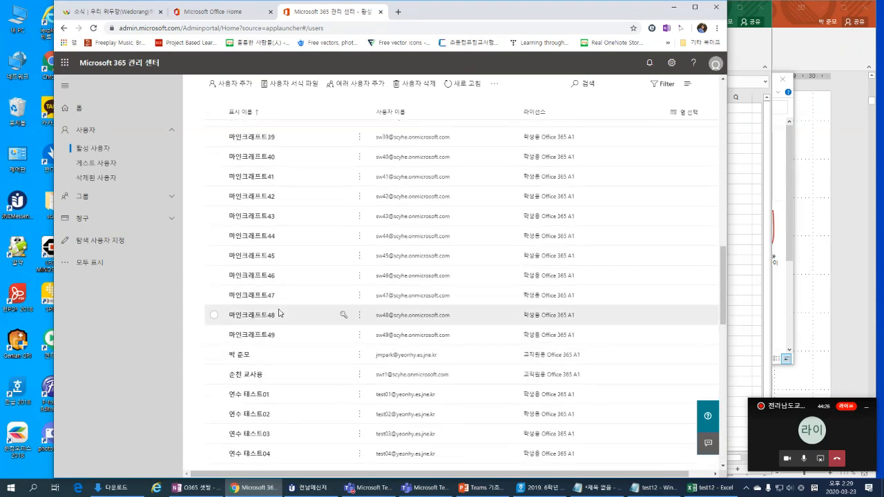
pyautogui.scroll(12, 279, 314)
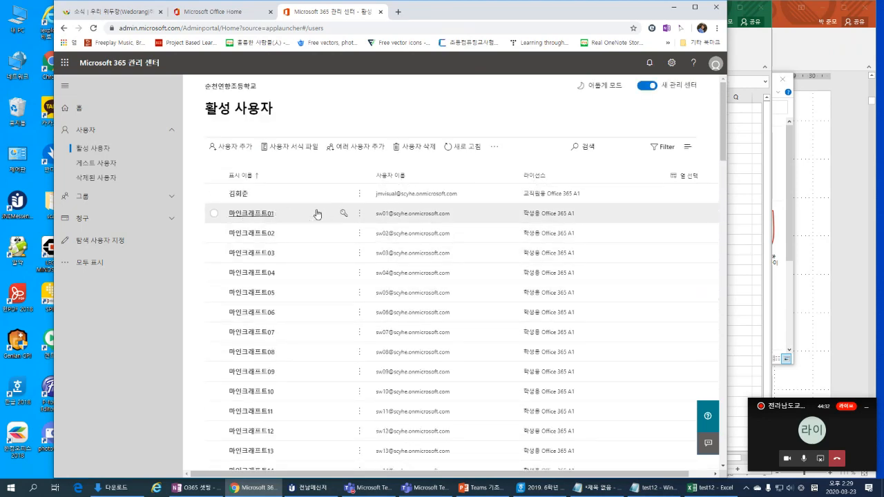
pyautogui.scroll(-12, 311, 218)
pyautogui.scroll(-10, 317, 223)
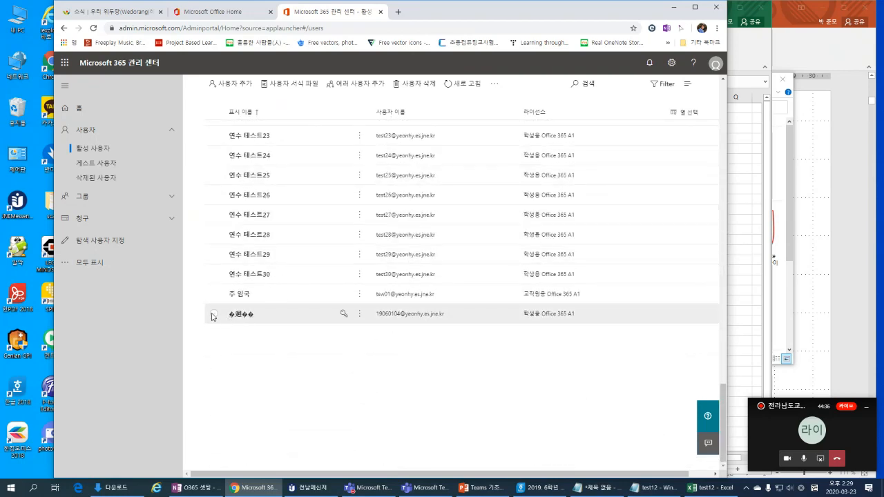
# Step: Tick the last user in the list plus 연수 테스트30, 29, 28 and 27
pyautogui.click(213, 315)
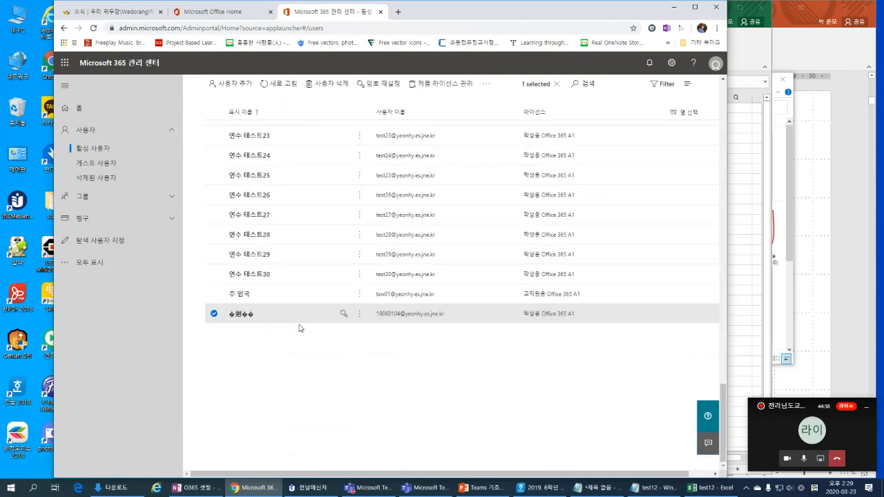
pyautogui.scroll(3, 221, 311)
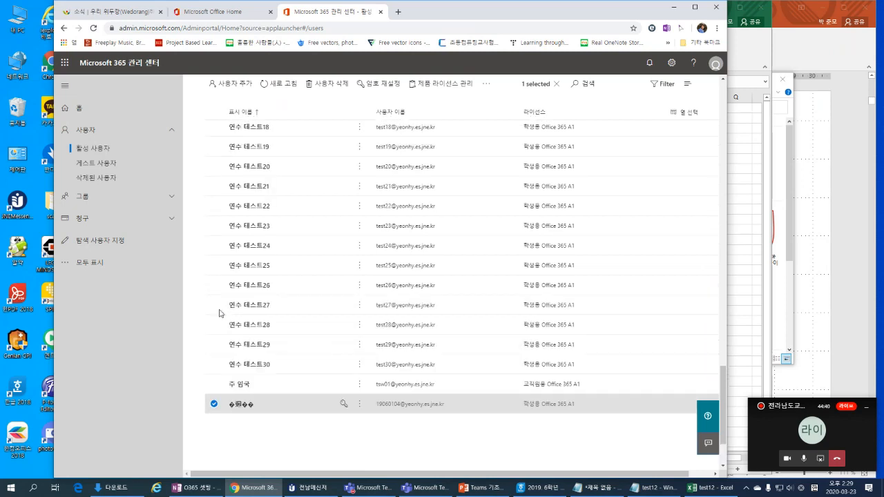
pyautogui.scroll(-3, 336, 348)
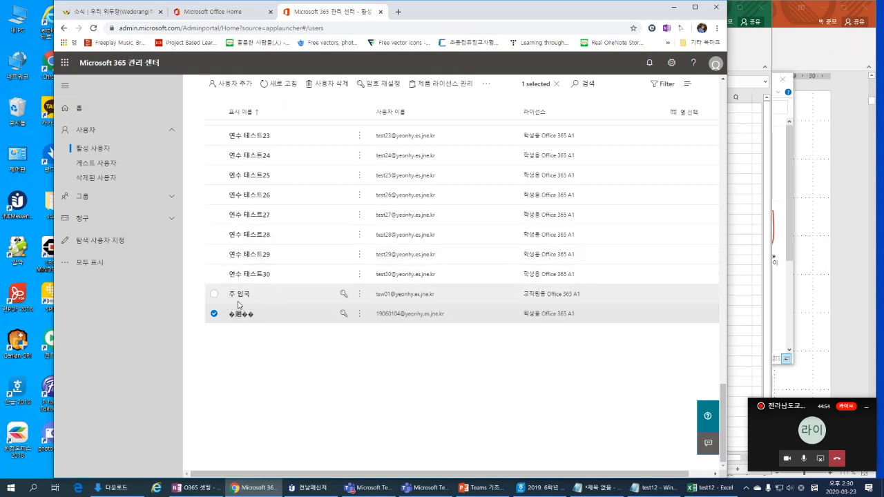
pyautogui.click(215, 274)
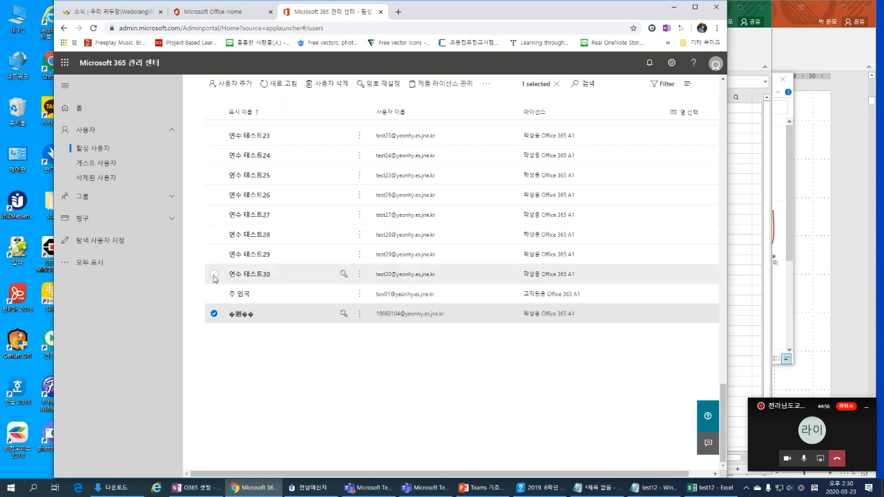
pyautogui.click(215, 254)
pyautogui.click(213, 235)
pyautogui.click(214, 215)
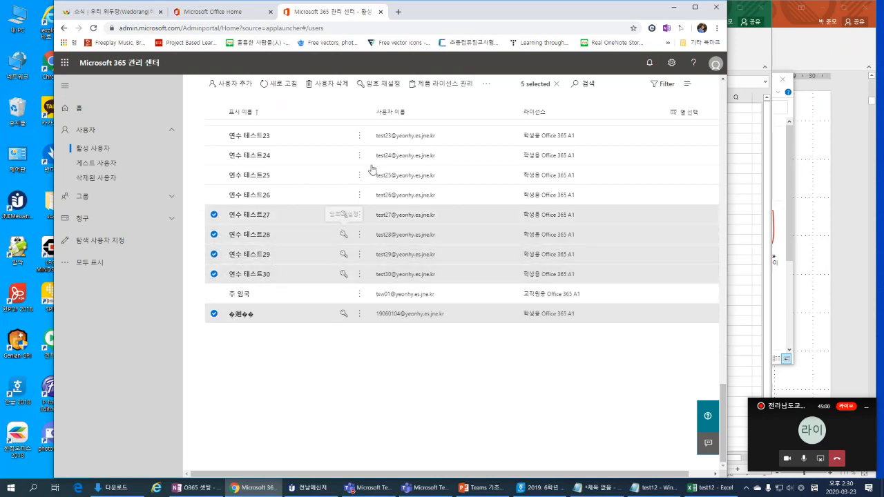
pyautogui.click(387, 90)
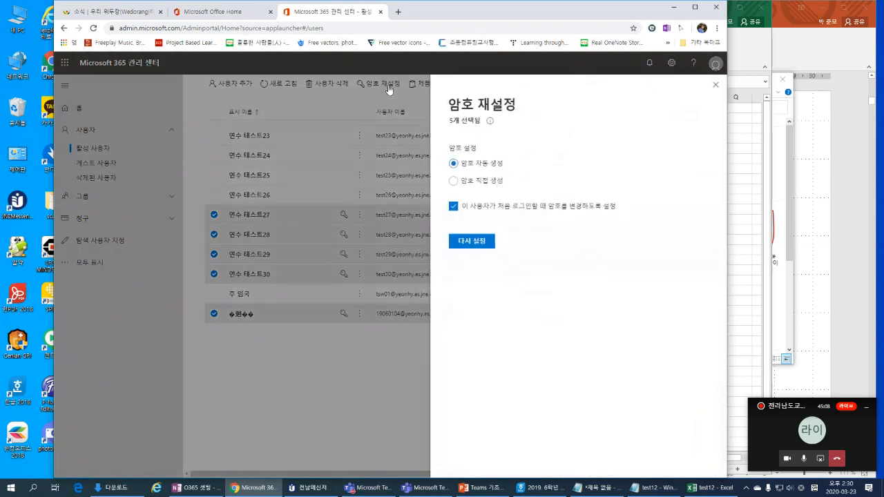
pyautogui.click(453, 183)
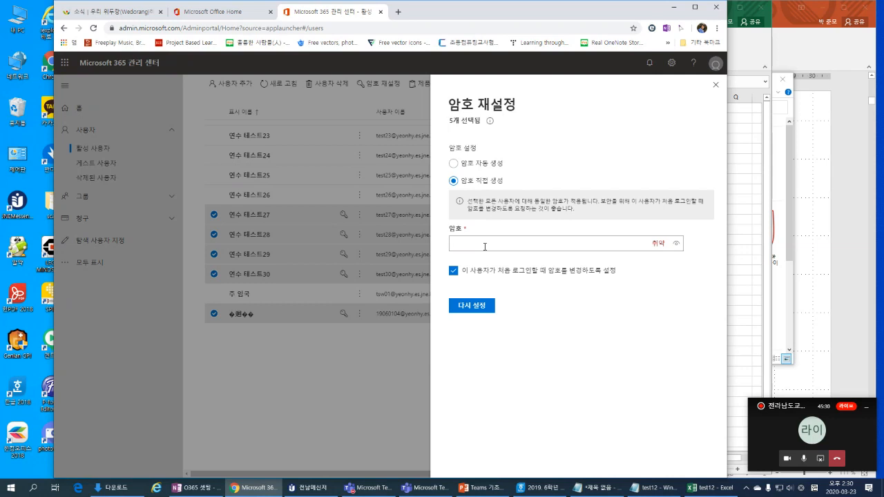
pyautogui.click(456, 273)
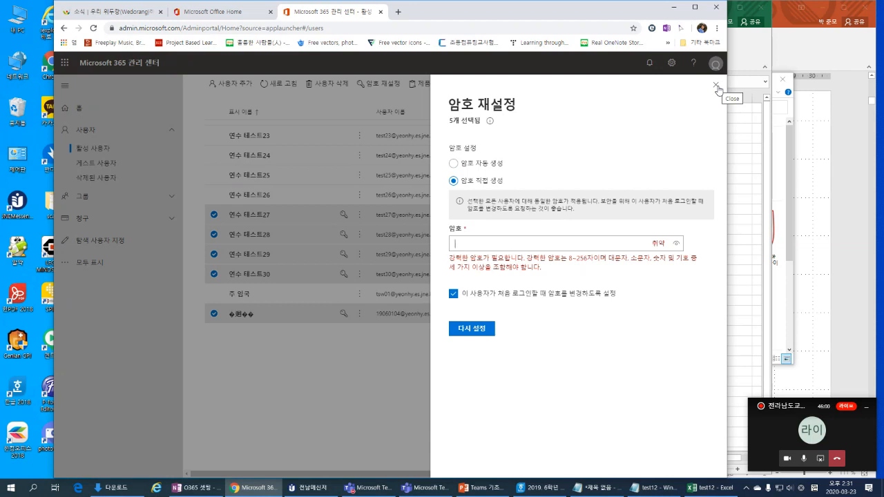
pyautogui.click(716, 85)
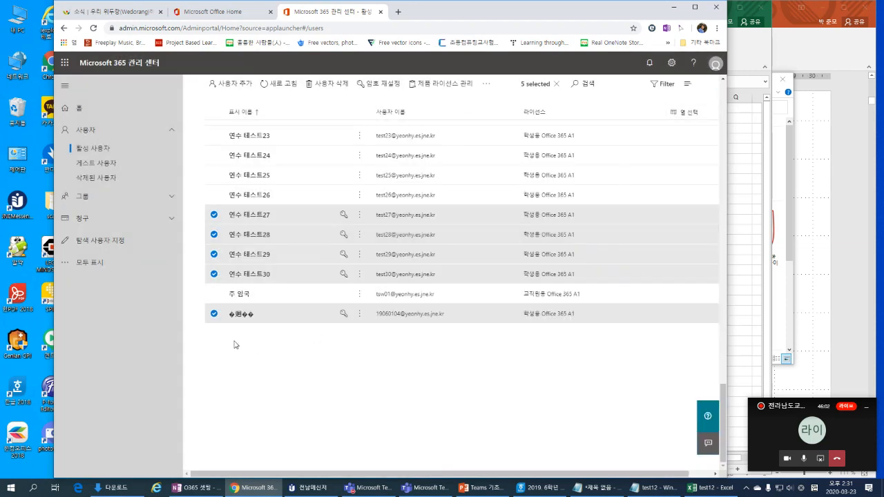
# Step: Untick 연수 테스트27–30 and the last user, then tick only the last account
pyautogui.click(214, 215)
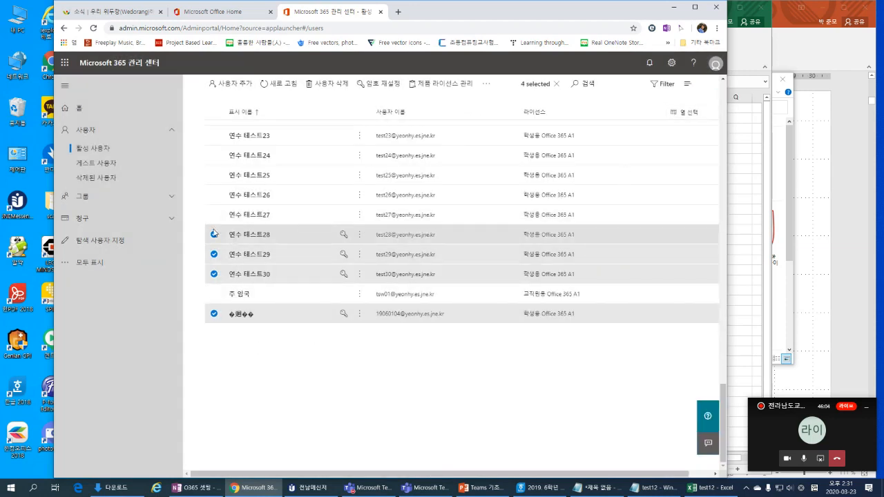
pyautogui.click(214, 234)
pyautogui.click(214, 254)
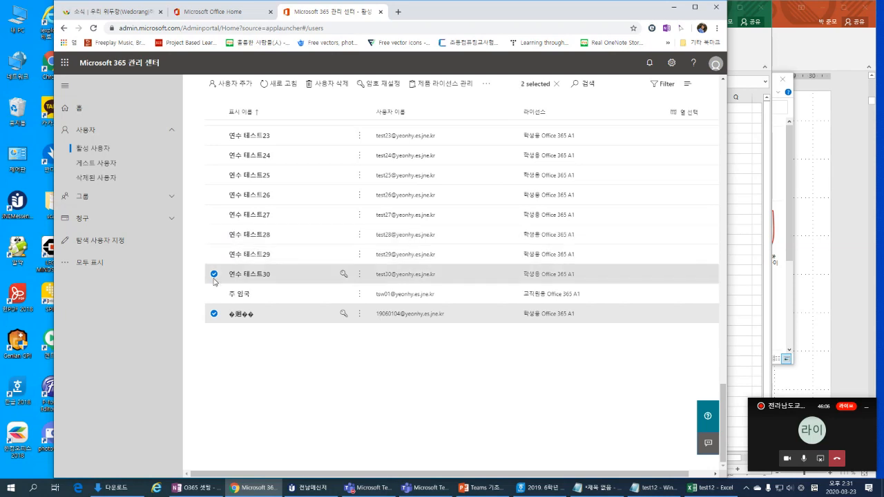
pyautogui.click(214, 275)
pyautogui.click(214, 314)
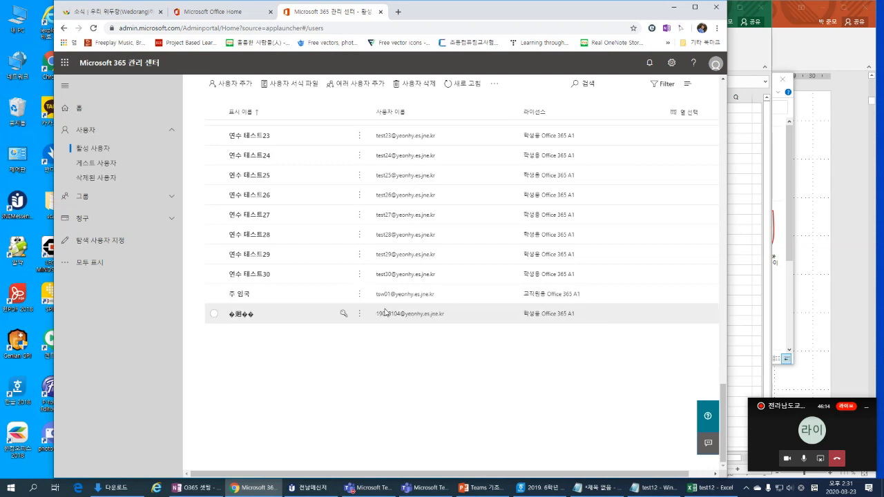
pyautogui.click(214, 315)
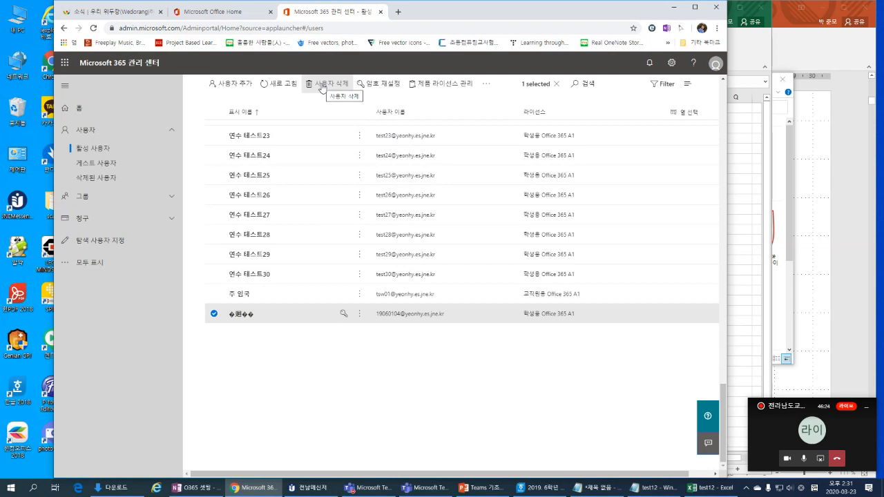
# Step: Delete the selected garbled-name account, confirm the change, and close the panel
pyautogui.click(324, 84)
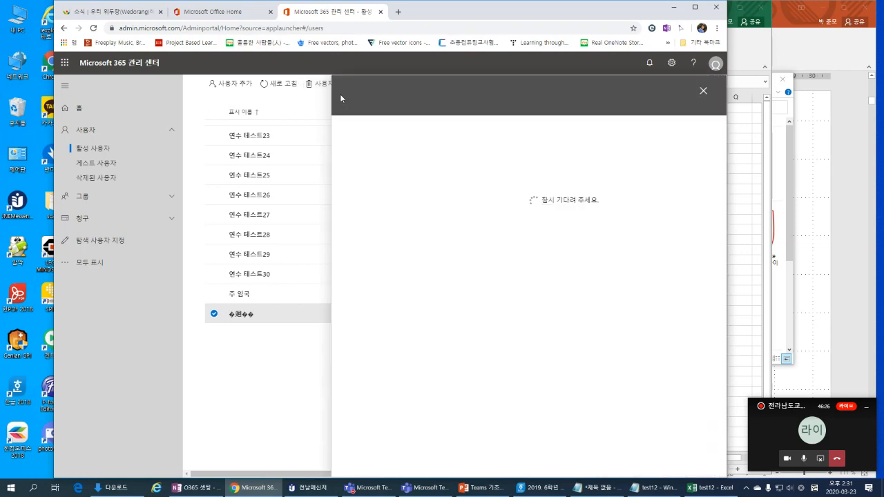
pyautogui.click(374, 165)
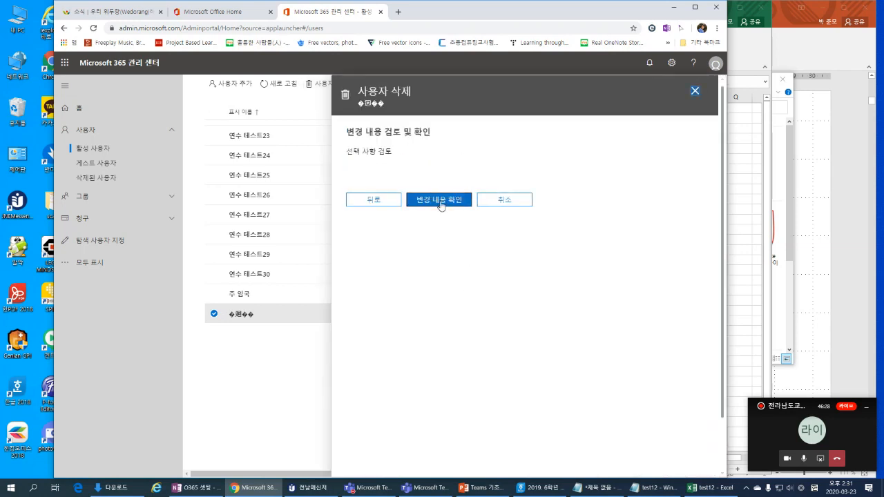
pyautogui.click(441, 204)
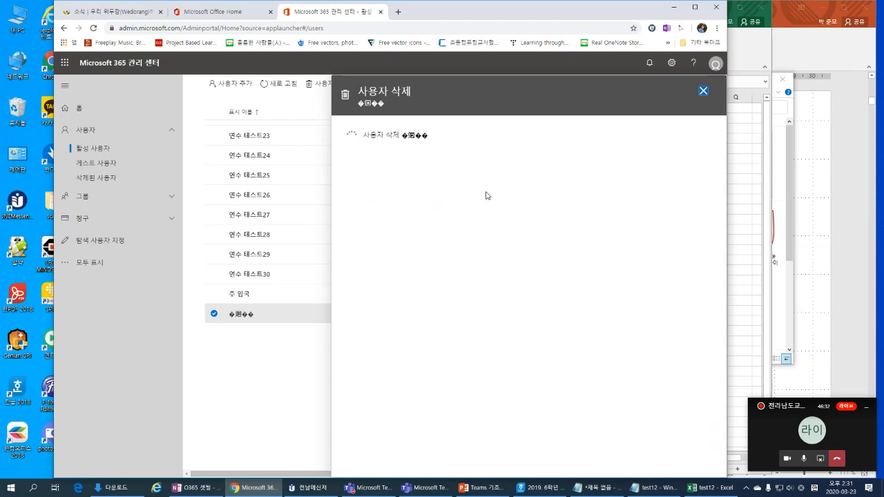
pyautogui.click(372, 233)
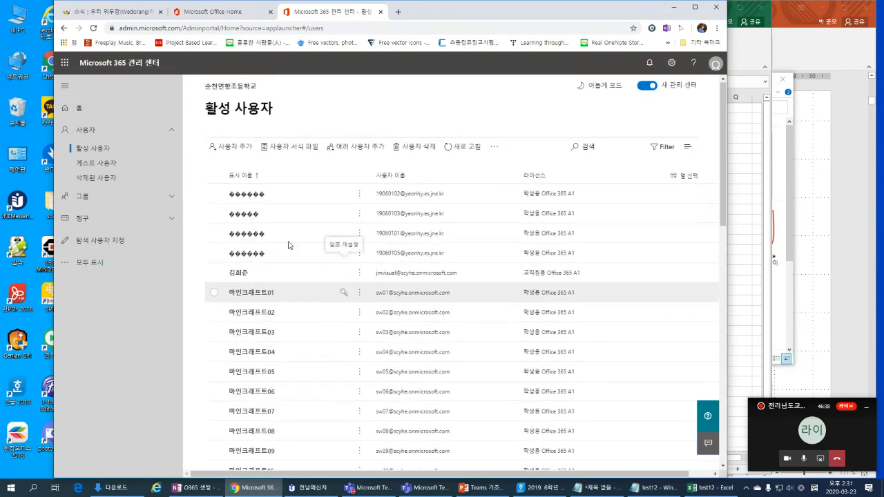
# Step: Tick the first four rows, the garbled-name accounts holding 학생용 Office 365 A1
pyautogui.click(214, 196)
pyautogui.click(215, 215)
pyautogui.click(215, 235)
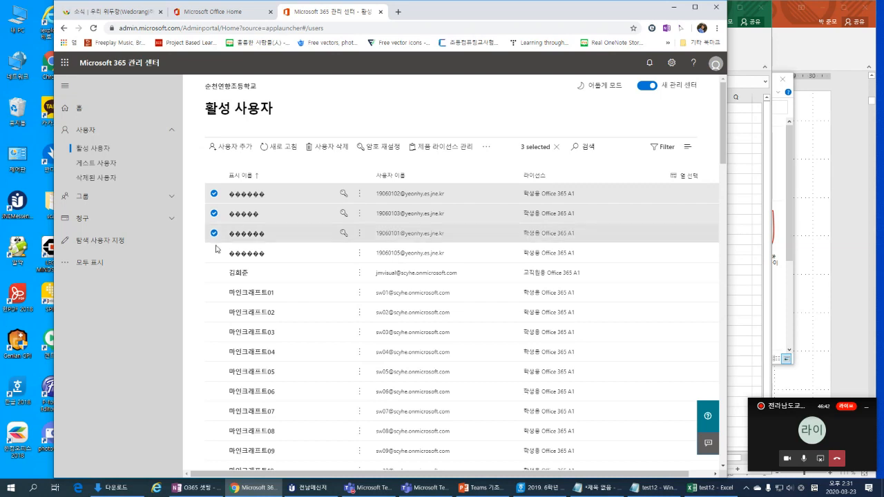
pyautogui.click(217, 254)
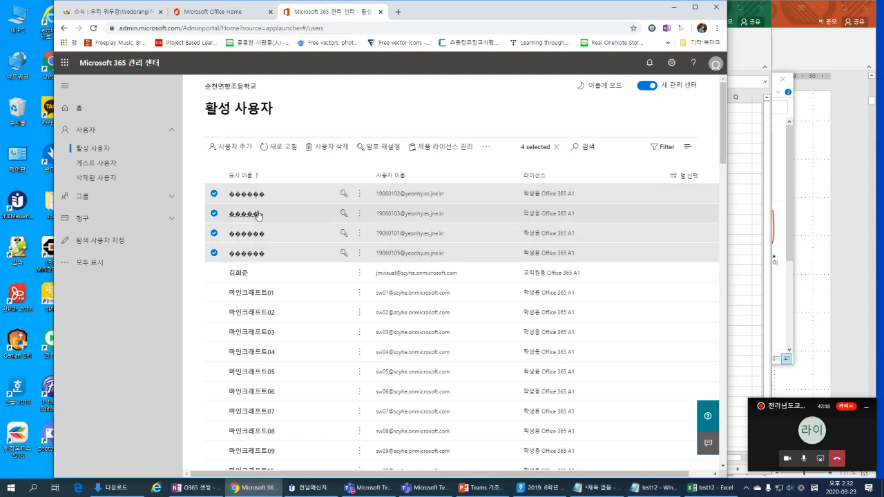
# Step: Delete the four selected garbled-name user accounts and dismiss the results panel
pyautogui.click(315, 151)
pyautogui.click(368, 213)
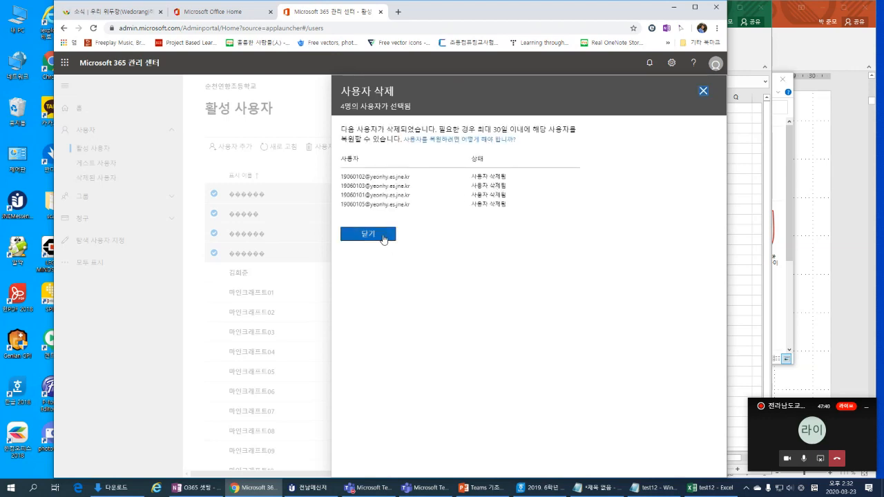
pyautogui.click(384, 238)
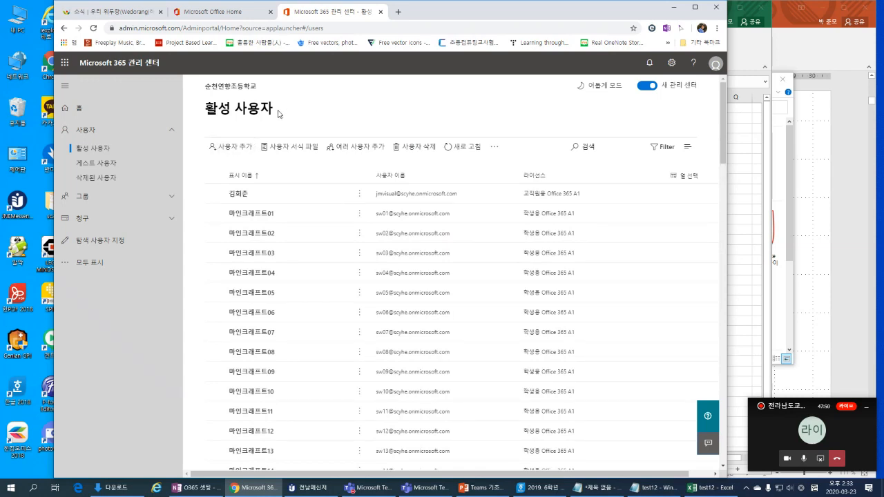
# Step: Glance at the Office home tab, return to the admin center and expand Groups
pyautogui.moveTo(279, 114); pyautogui.dragTo(204, 111)
pyautogui.click(212, 128)
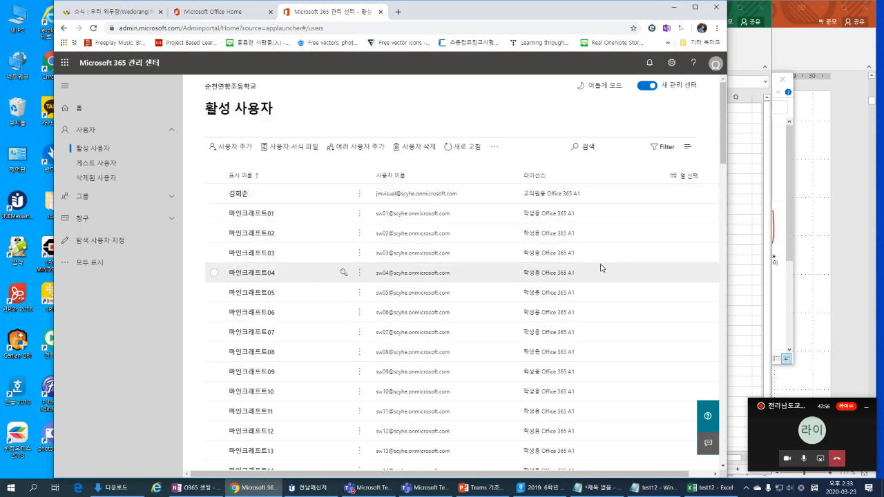
pyautogui.click(239, 9)
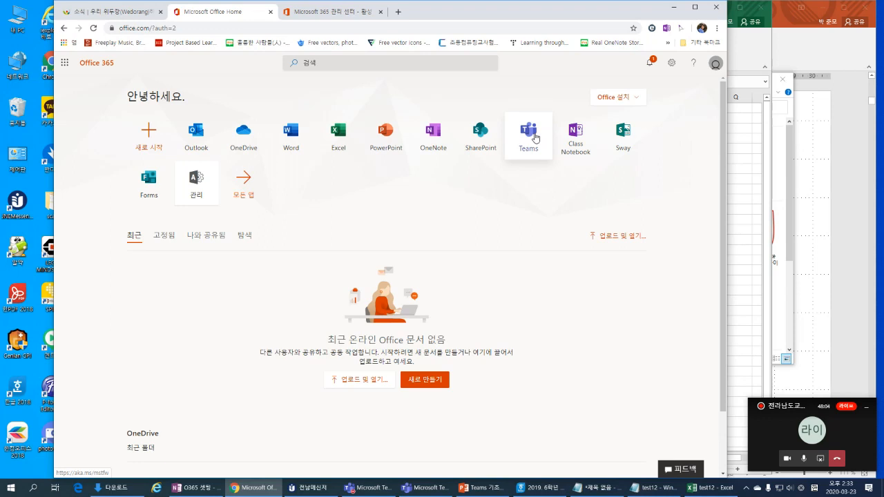
pyautogui.click(336, 16)
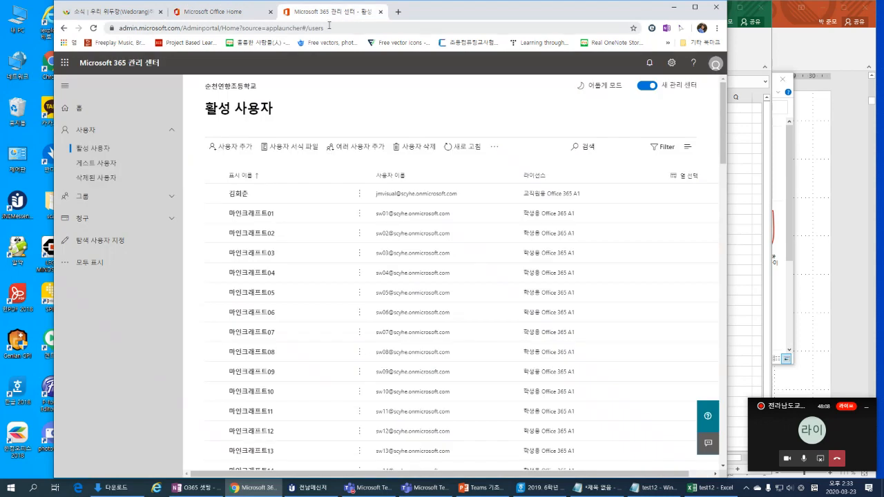
pyautogui.click(82, 201)
# Step: Open the Groups list and begin adding a group, keeping Office 365 (recommended) as the type
pyautogui.click(84, 219)
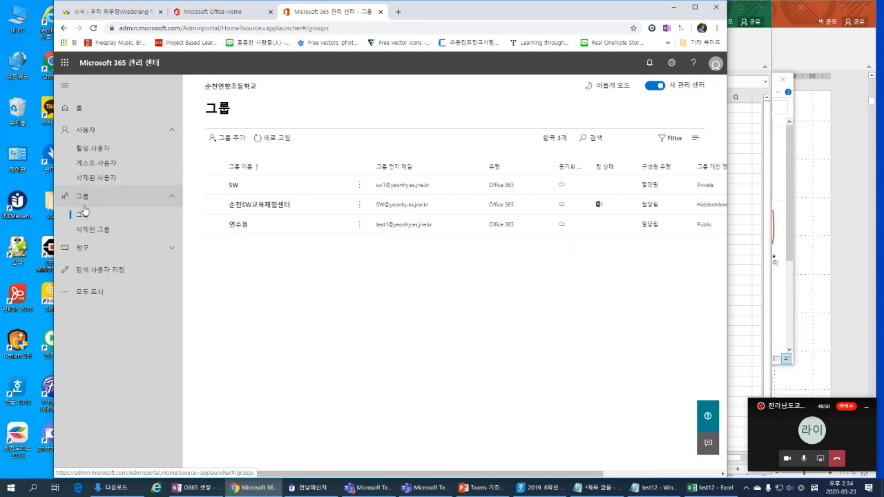
pyautogui.click(246, 17)
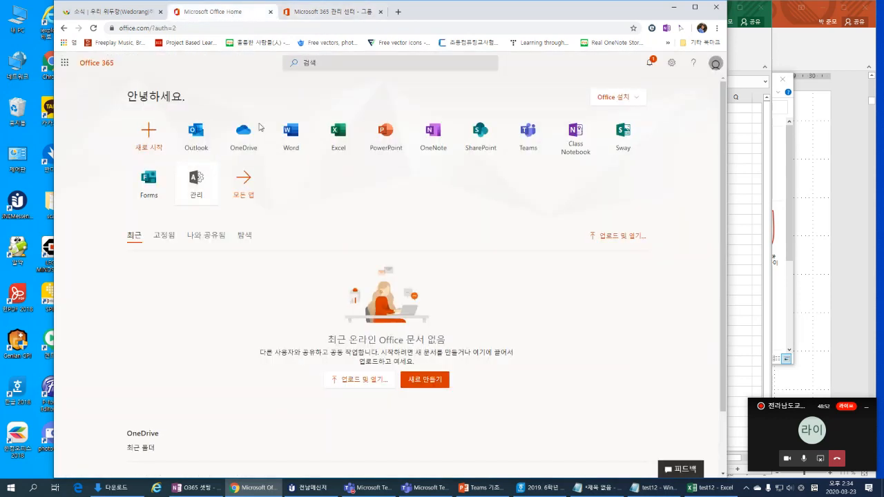
pyautogui.click(321, 15)
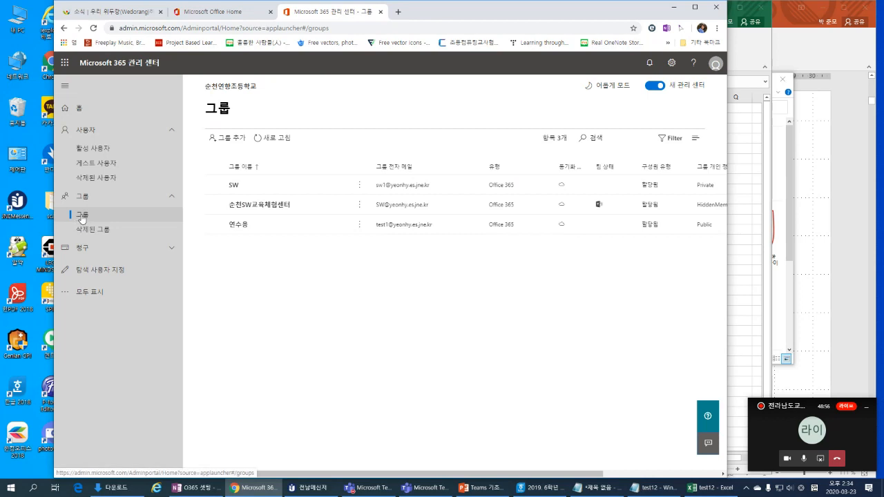
pyautogui.click(239, 142)
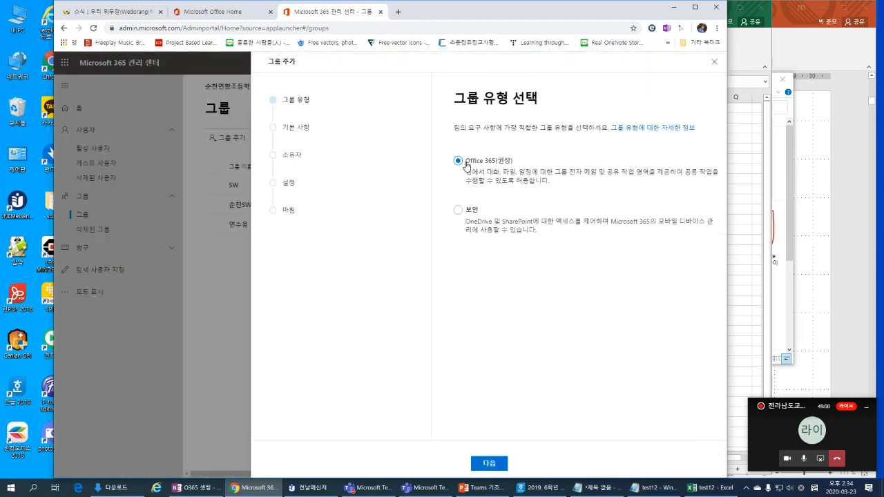
# Step: Name the Office 365 group 6학년1반 with description '2020학년도 6학년1반 그룹'
pyautogui.click(491, 465)
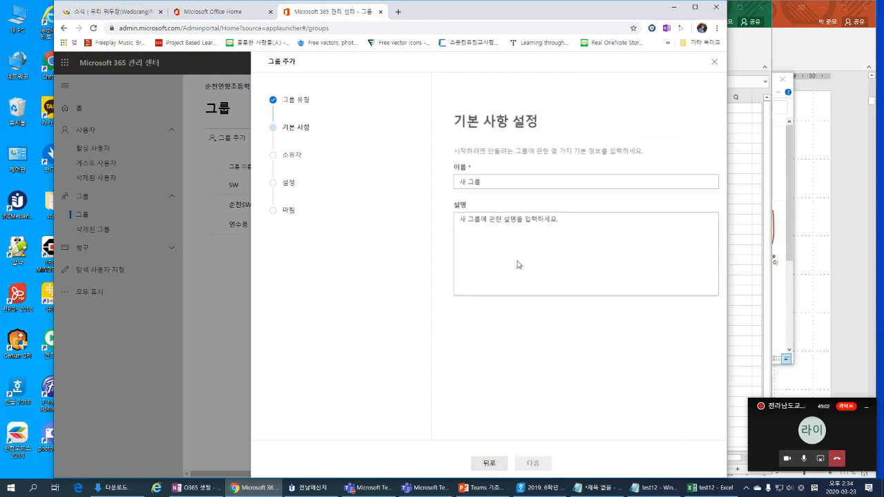
pyautogui.click(470, 171)
pyautogui.write('6gk')
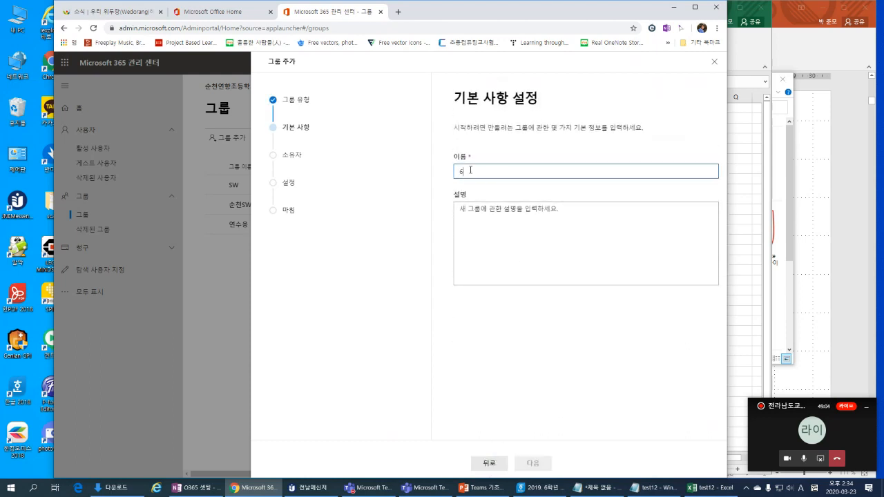
pyautogui.press('BackSpace')
pyautogui.press('BackSpace')
pyautogui.press('Hangul')
pyautogui.write('하')
pyautogui.write('ㄱ년1')
pyautogui.write('반')
pyautogui.click(482, 215)
pyautogui.write('20')
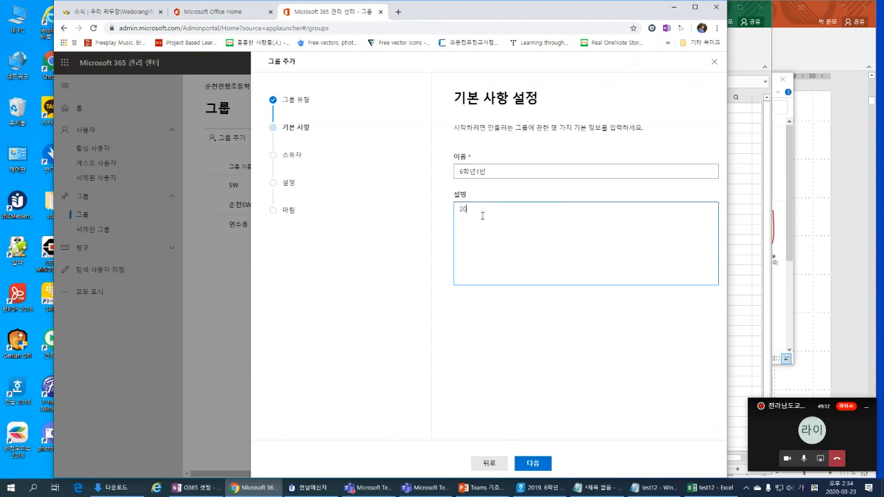
pyautogui.write('20')
pyautogui.write('학년도')
pyautogui.write(' 6학ㄴ')
pyautogui.write('1반 그룹')
pyautogui.click(542, 463)
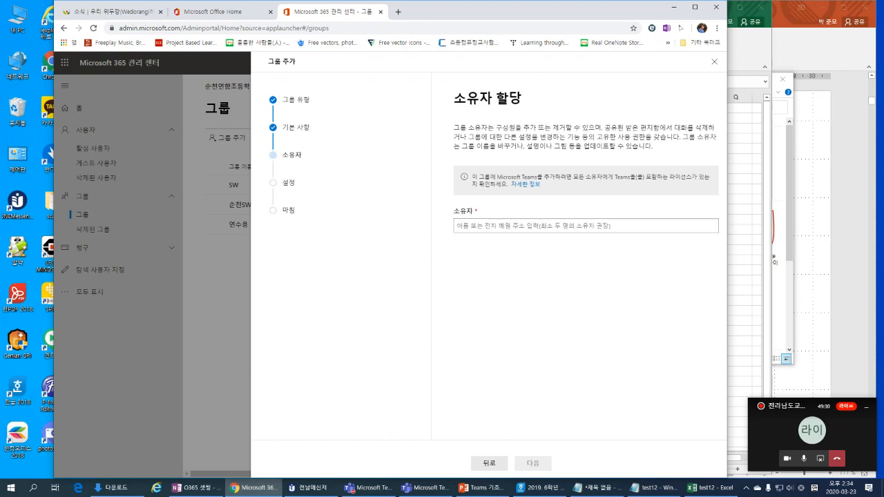
# Step: Search 'tsw' in the Owner field and make the matching staff member the group owner
pyautogui.hotkey('alt', 'Tab')
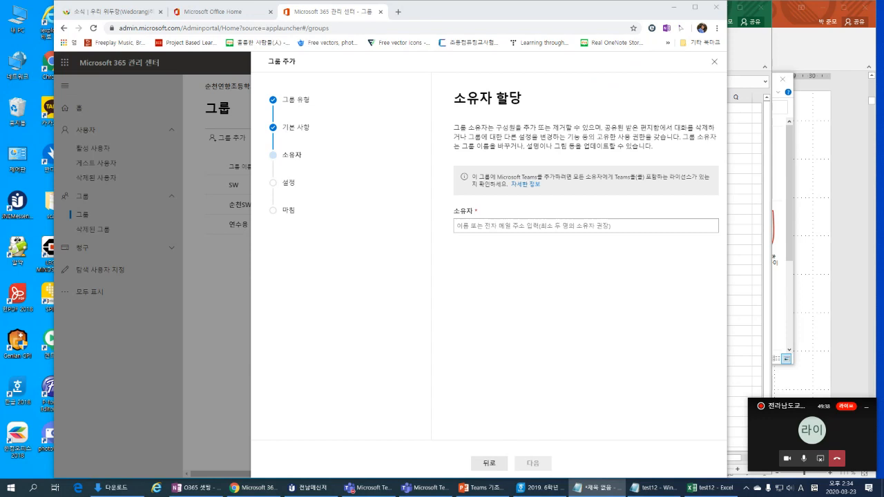
pyautogui.click(500, 227)
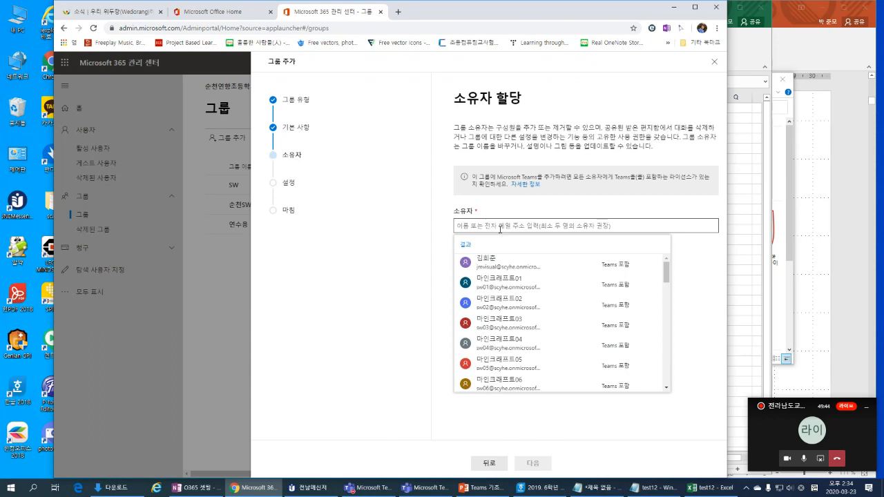
pyautogui.write('스')
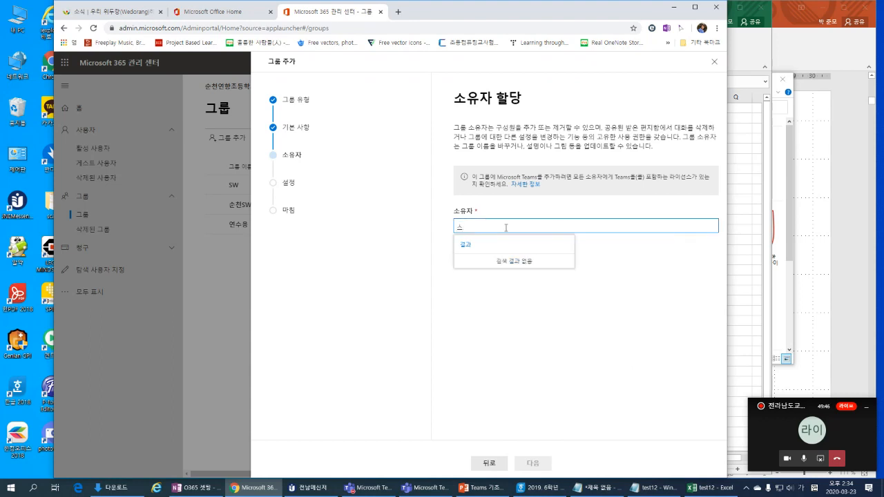
pyautogui.press('BackSpace')
pyautogui.write('tsw')
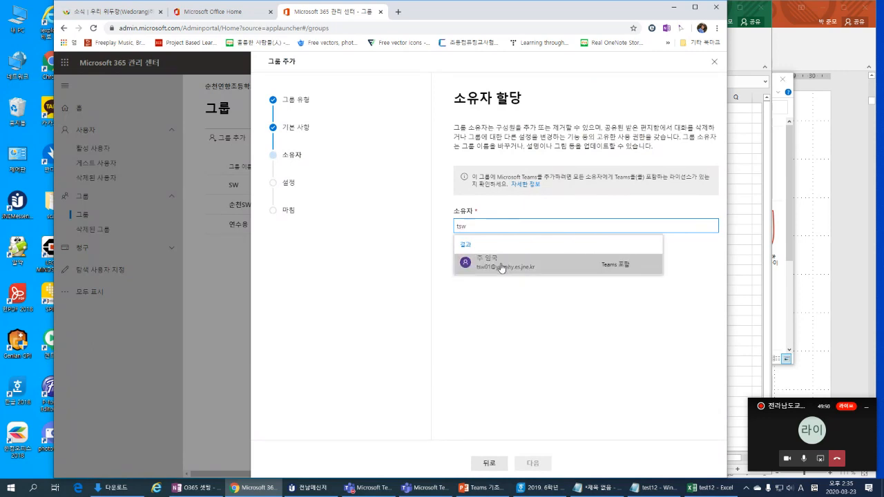
pyautogui.click(501, 267)
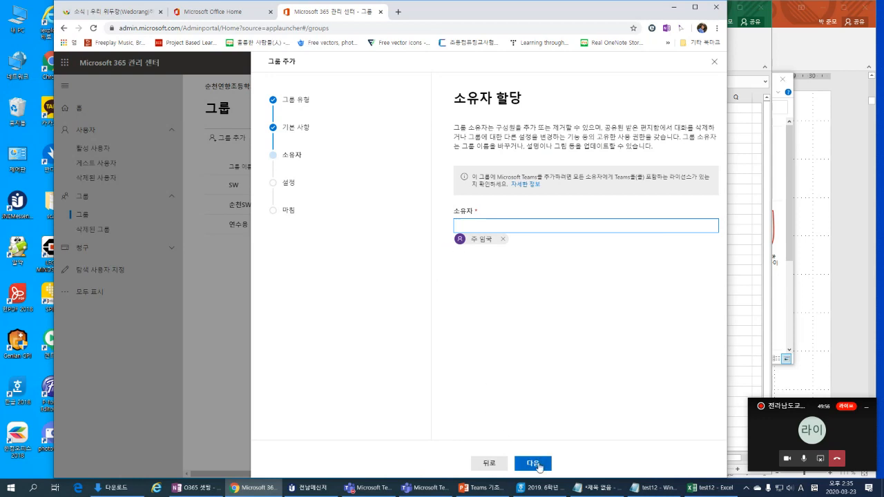
pyautogui.click(539, 466)
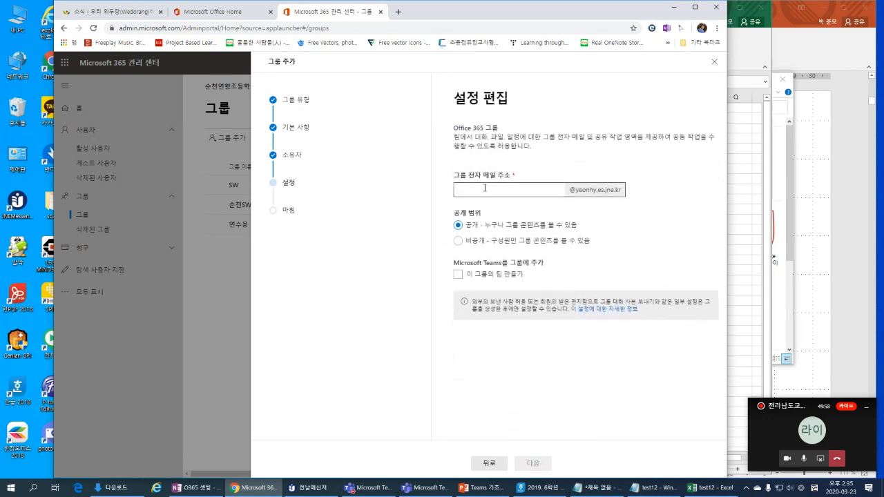
# Step: Fill in the group e-mail alias, starting from 2006010 and editing it
pyautogui.click(490, 189)
pyautogui.write('20060100')
pyautogui.moveTo(481, 189); pyautogui.dragTo(489, 190)
pyautogui.click(472, 189)
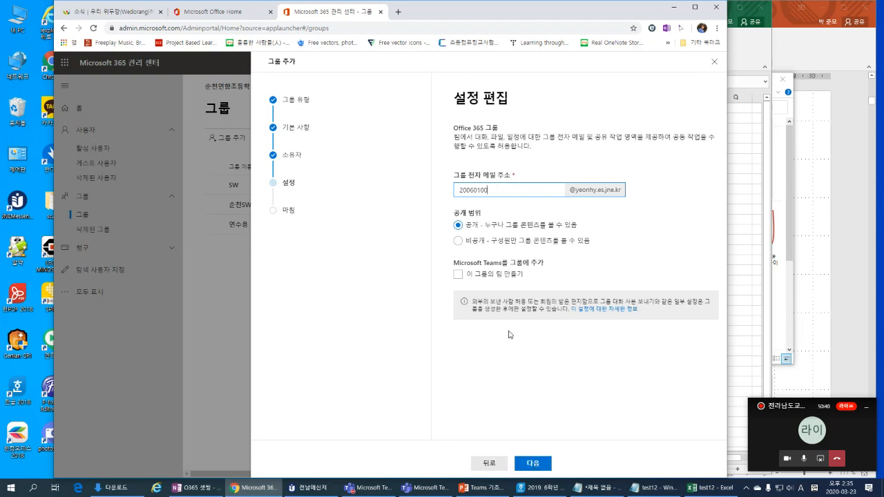
pyautogui.hotkey('ctrl', 'a')
pyautogui.click(598, 407)
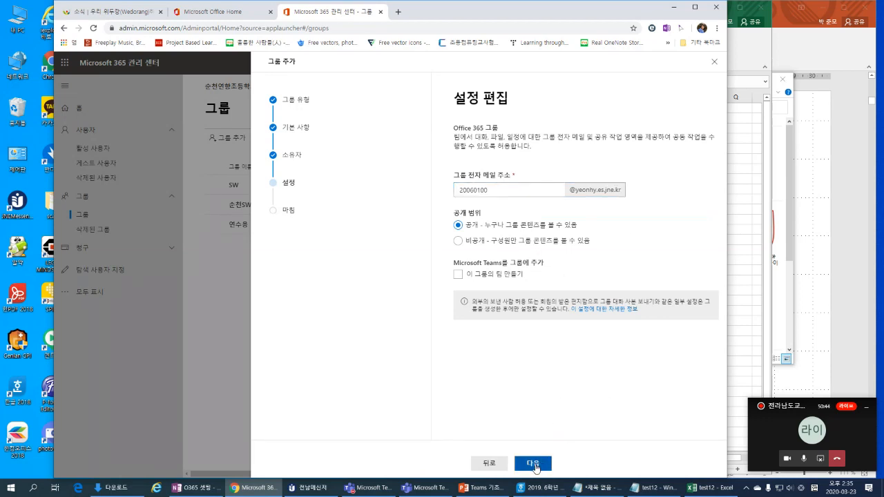
# Step: Keep the group Public, create 6학년1반 and close the wizard
pyautogui.click(533, 465)
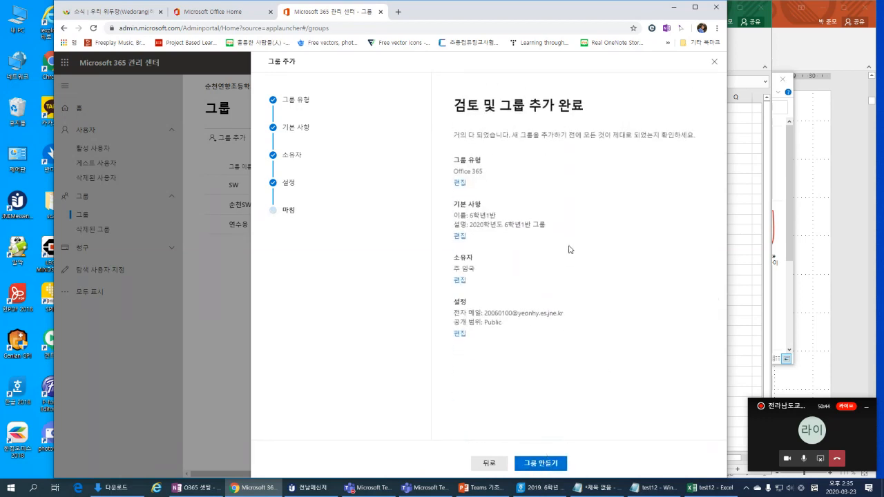
pyautogui.click(542, 464)
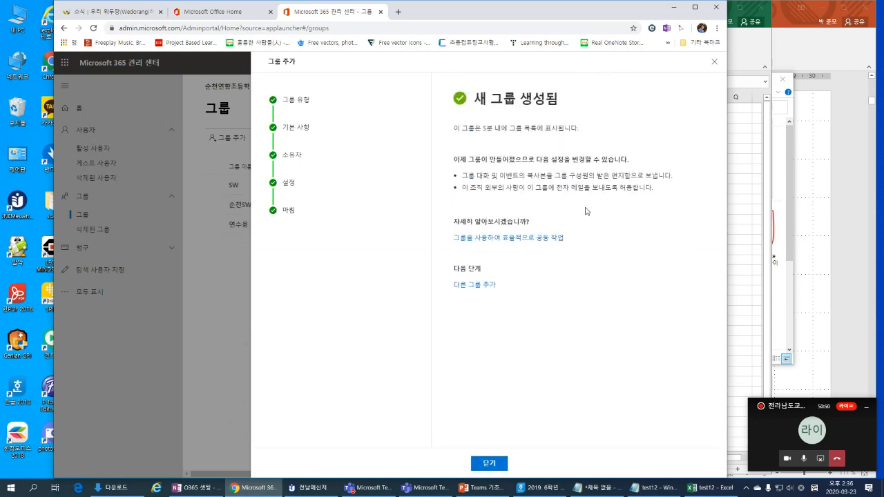
pyautogui.click(496, 464)
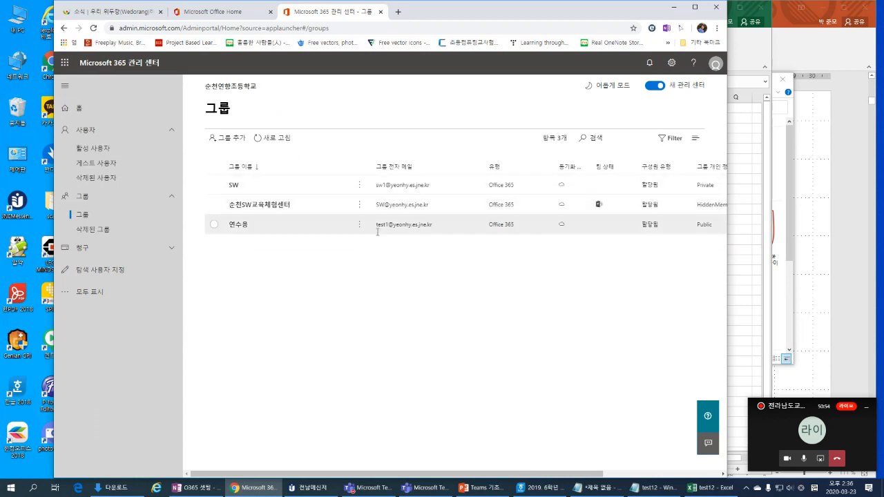
# Step: Refresh the groups list and open the SW group's Members tab showing 2 owners and 50 members
pyautogui.click(265, 139)
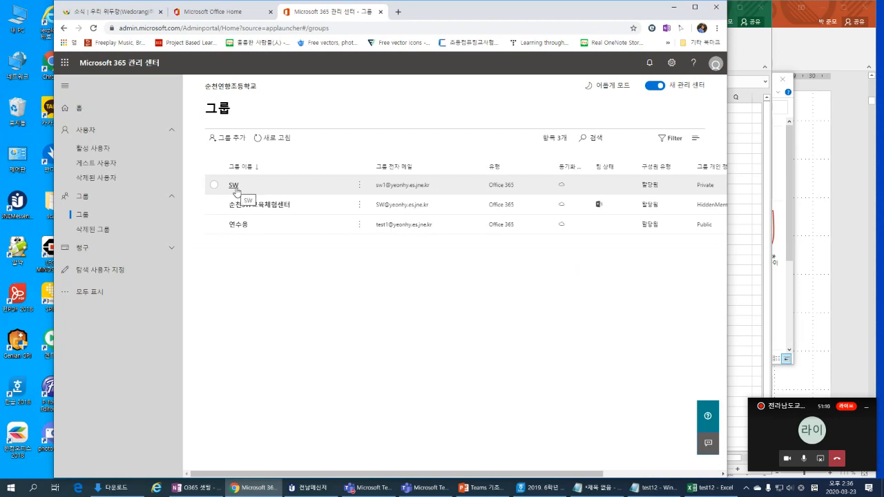
pyautogui.click(234, 185)
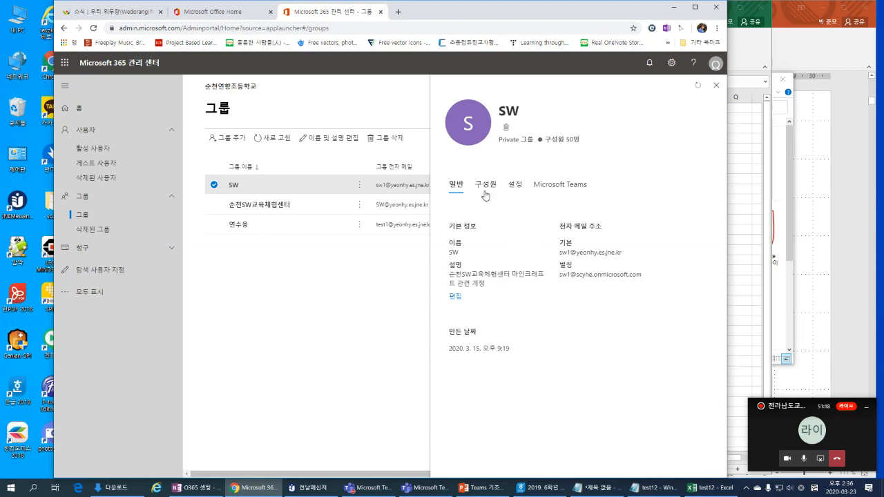
pyautogui.click(485, 195)
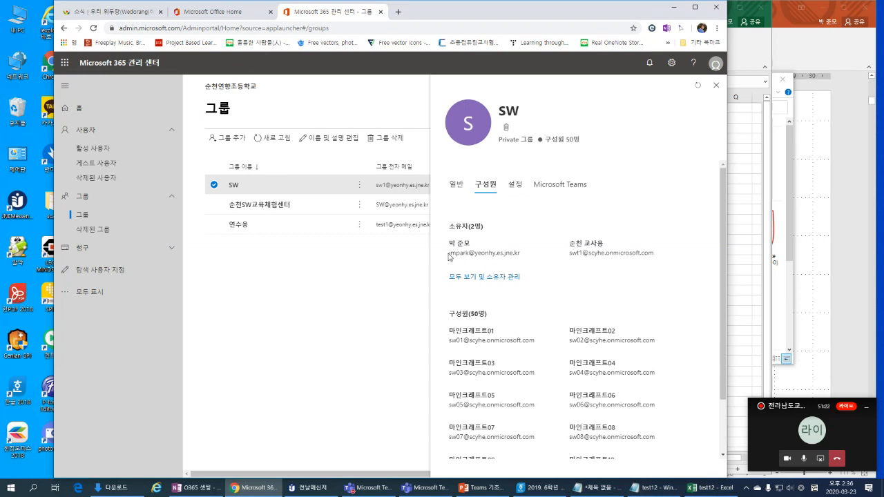
pyautogui.moveTo(448, 257); pyautogui.dragTo(667, 259)
pyautogui.click(663, 262)
pyautogui.scroll(-1, 655, 259)
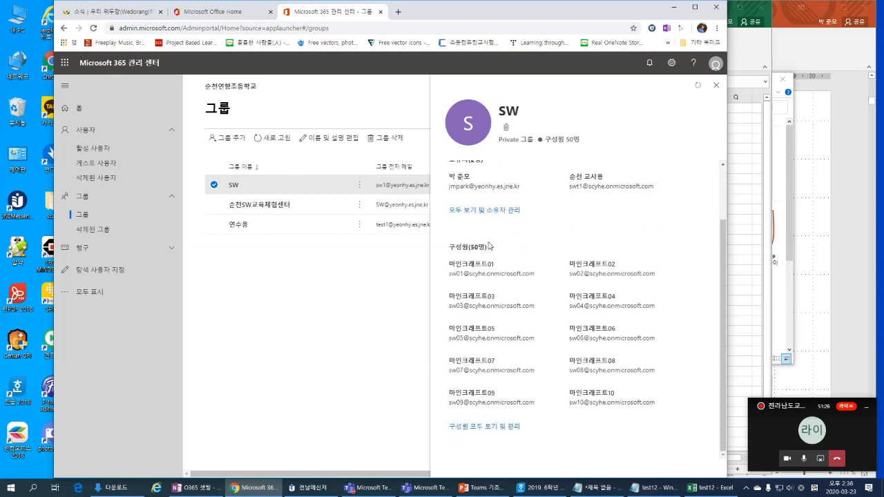
pyautogui.scroll(1, 464, 218)
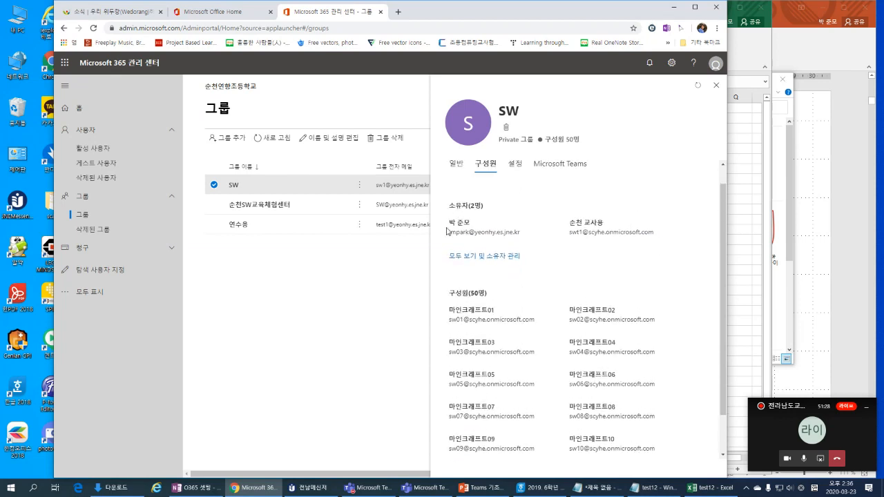
pyautogui.moveTo(452, 222); pyautogui.dragTo(669, 242)
pyautogui.click(571, 286)
pyautogui.scroll(-1, 550, 414)
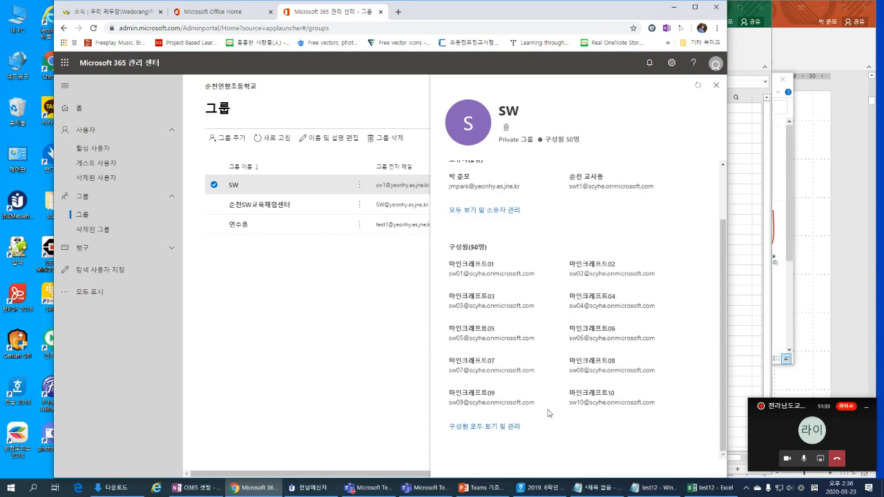
# Step: Search 'ts' in SW's Add members pane, tick the found user and save
pyautogui.click(503, 428)
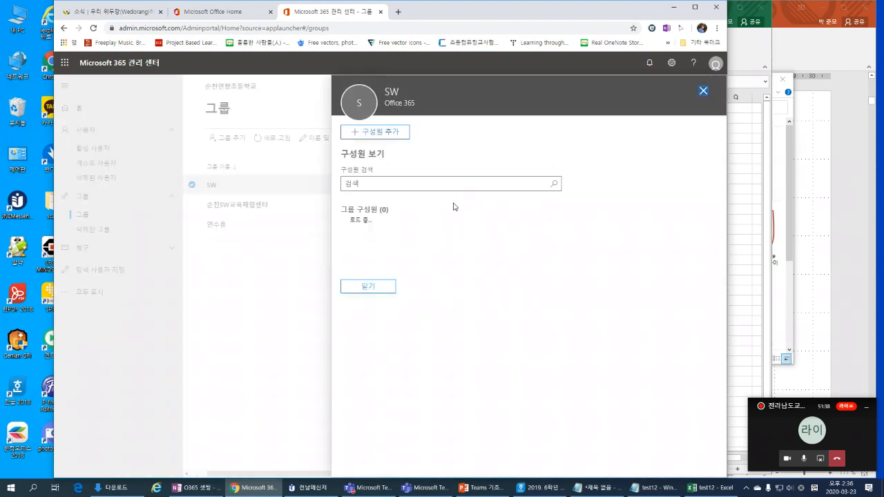
pyautogui.click(384, 136)
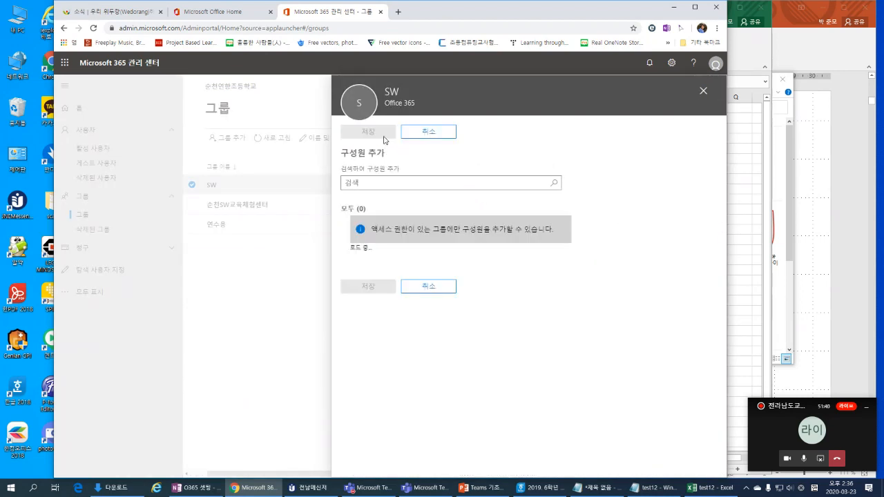
pyautogui.click(357, 185)
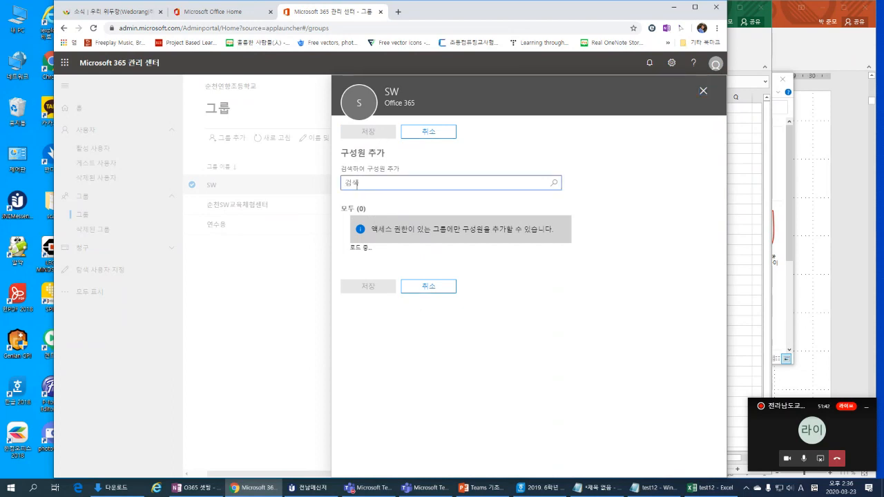
pyautogui.write('tsw')
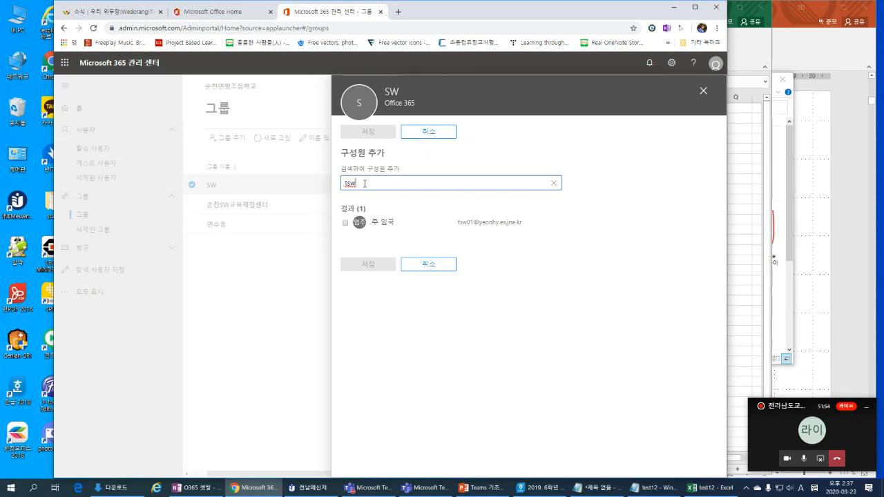
pyautogui.press('BackSpace')
pyautogui.press('BackSpace')
pyautogui.press('BackSpace')
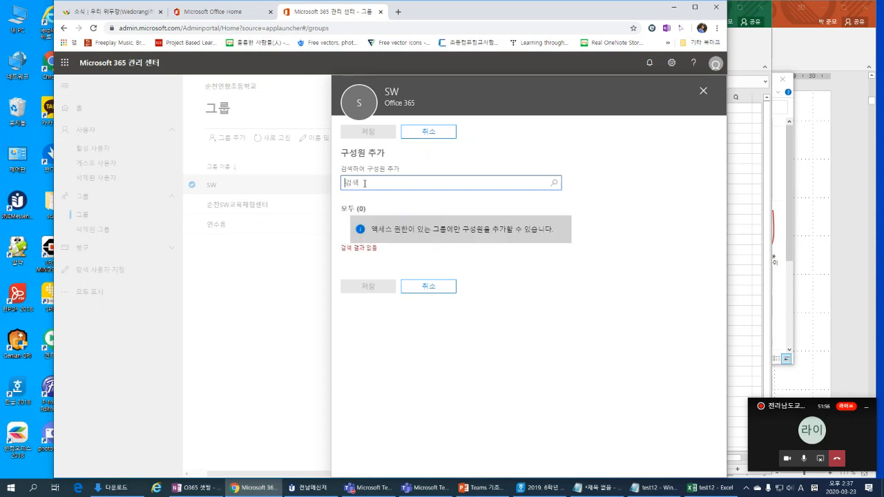
pyautogui.write('200601')
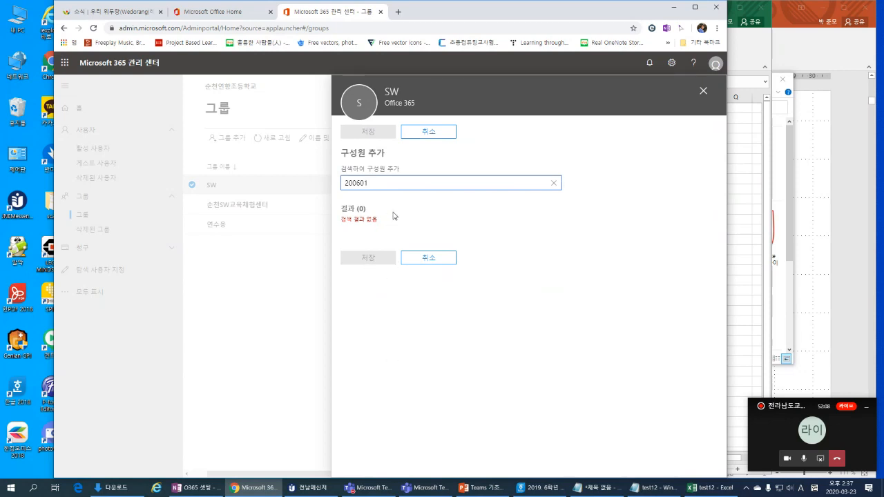
pyautogui.doubleClick(393, 185)
pyautogui.write('tsw01')
pyautogui.click(383, 223)
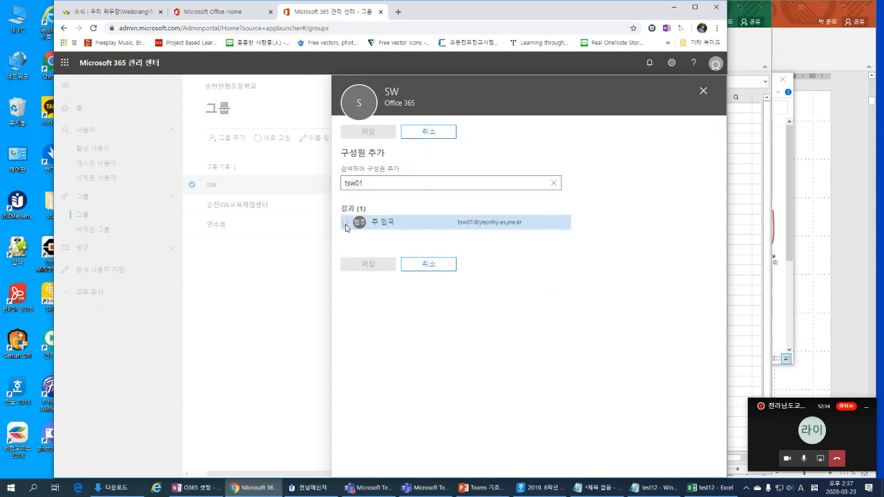
pyautogui.click(373, 294)
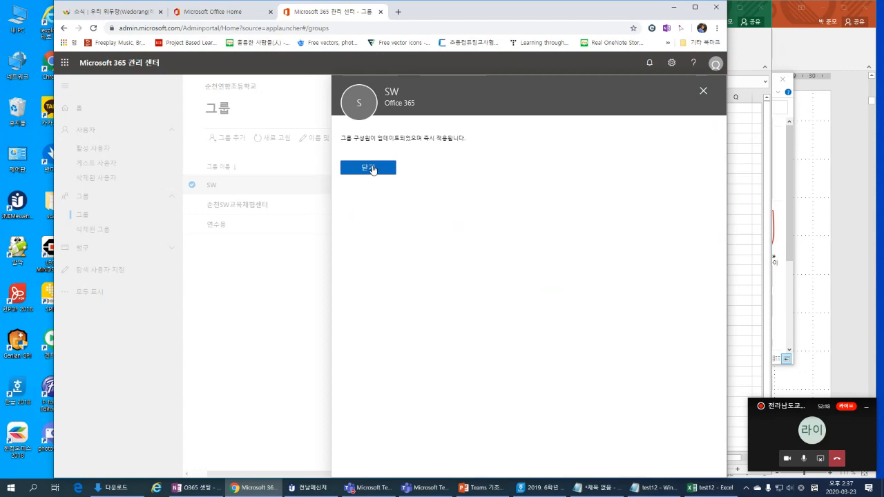
pyautogui.click(371, 169)
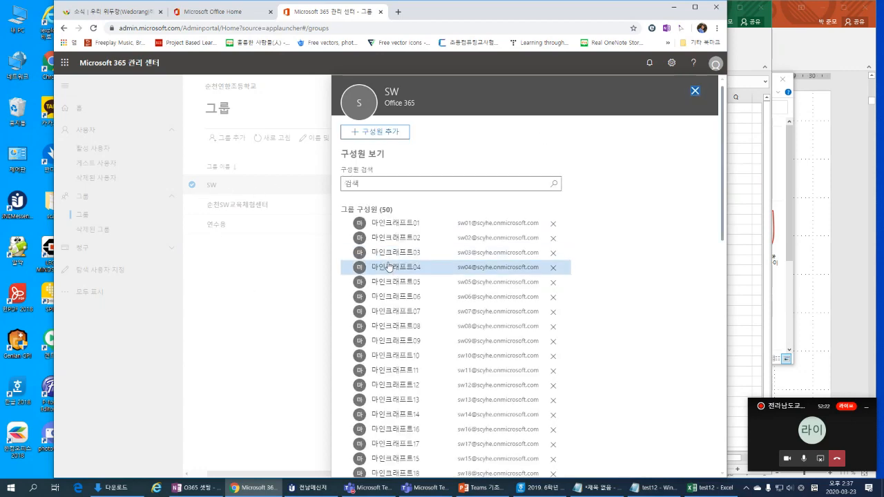
# Step: Close the SW member list and group details pane, then switch to the Office Home tab
pyautogui.scroll(-8, 392, 290)
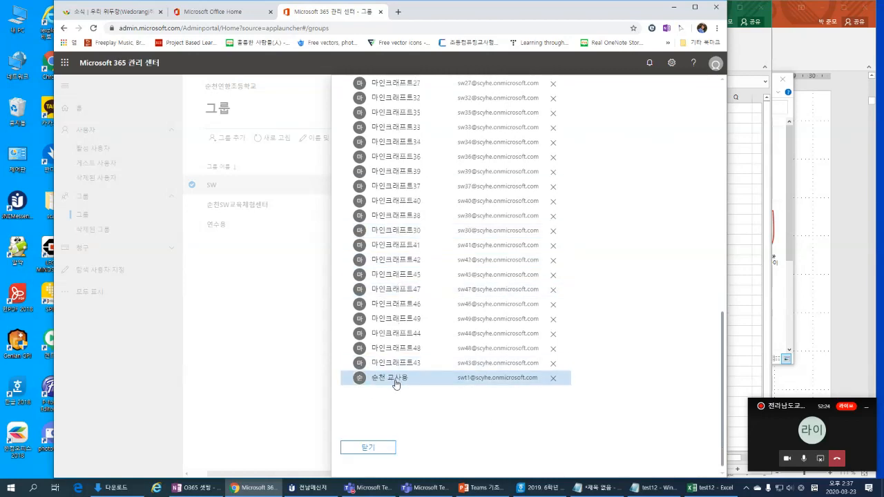
pyautogui.scroll(8, 393, 384)
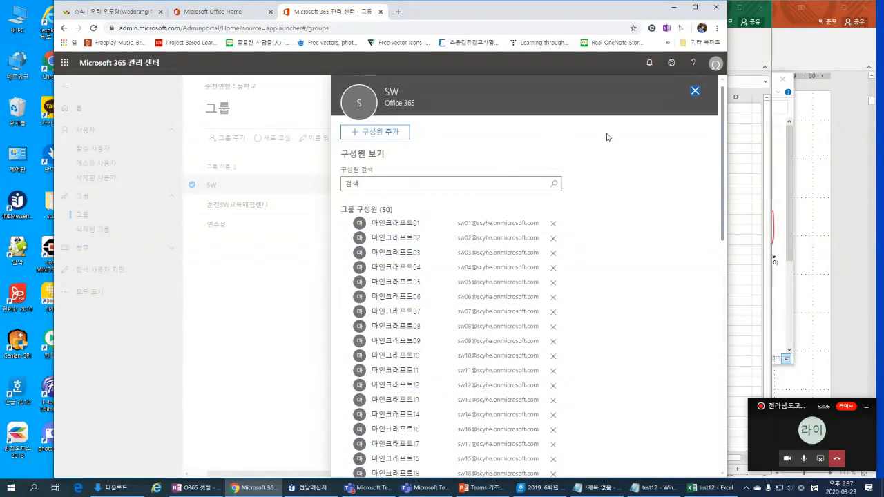
pyautogui.click(695, 91)
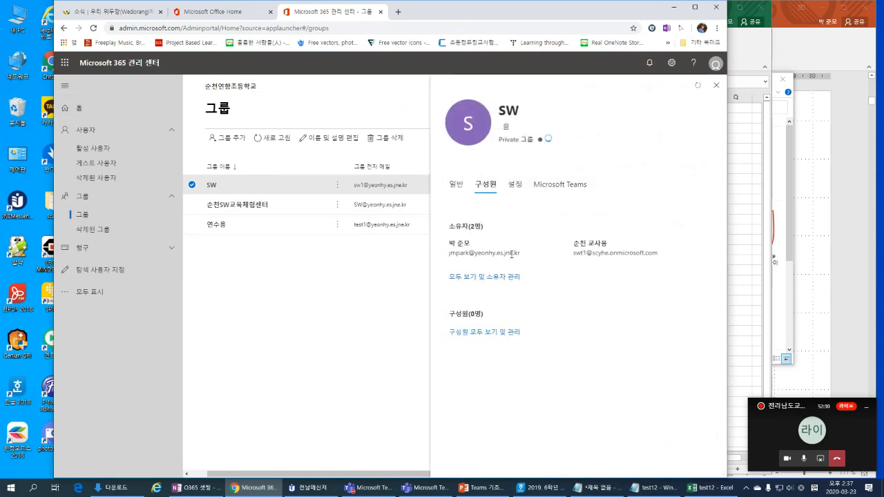
pyautogui.scroll(-2, 525, 312)
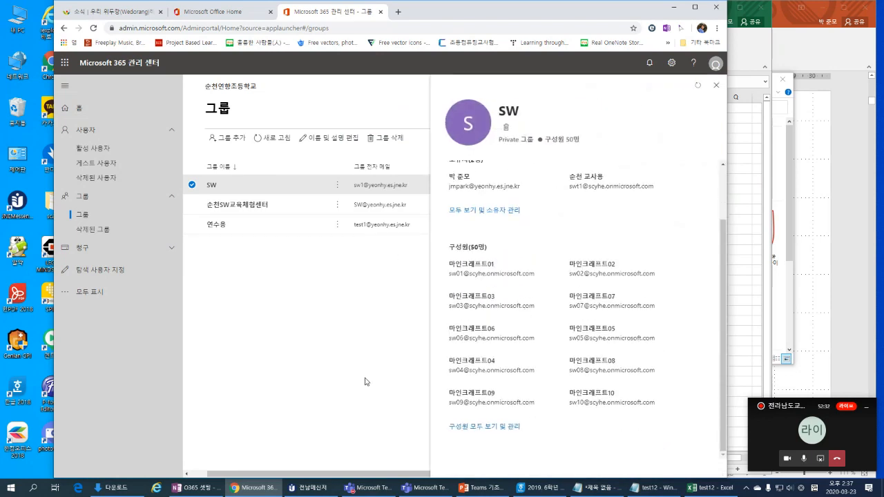
pyautogui.click(716, 85)
pyautogui.click(194, 14)
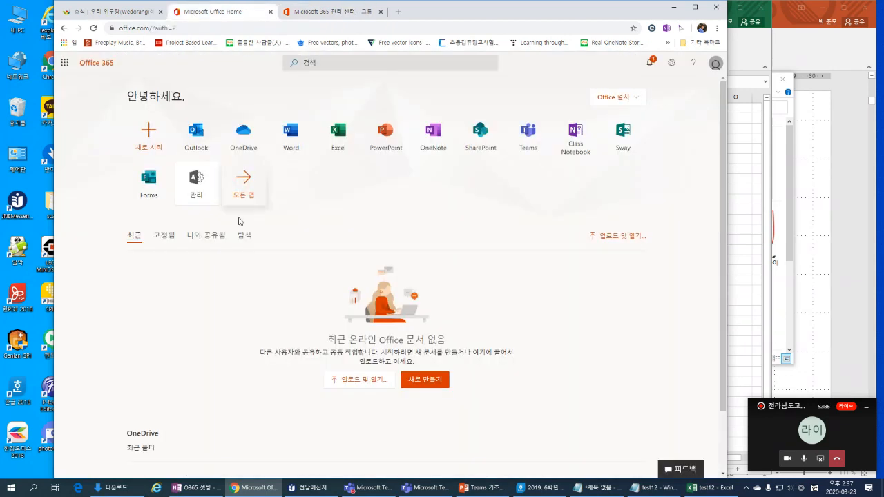
# Step: Share only the browser window in the call and flip between Office home and admin tabs
pyautogui.click(196, 181)
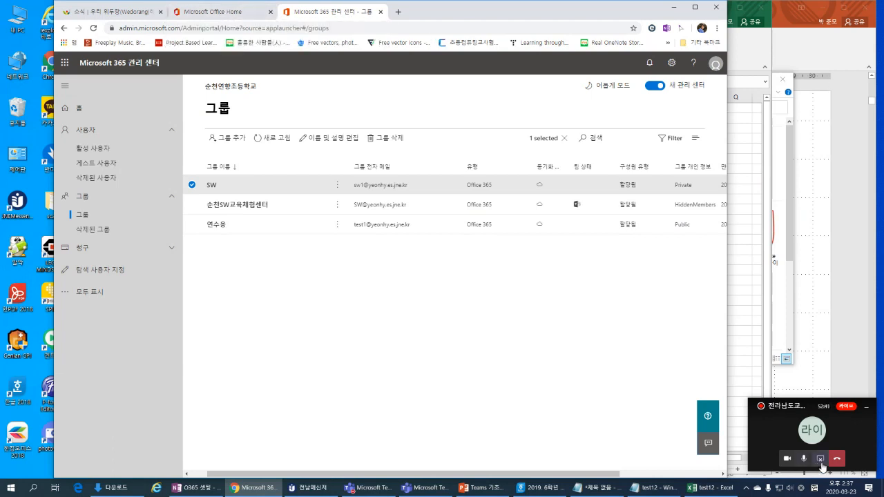
pyautogui.click(821, 459)
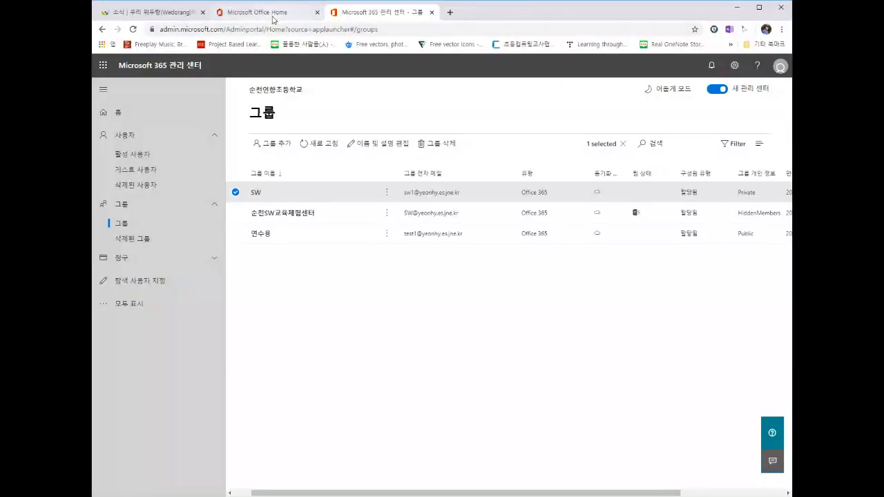
pyautogui.click(272, 18)
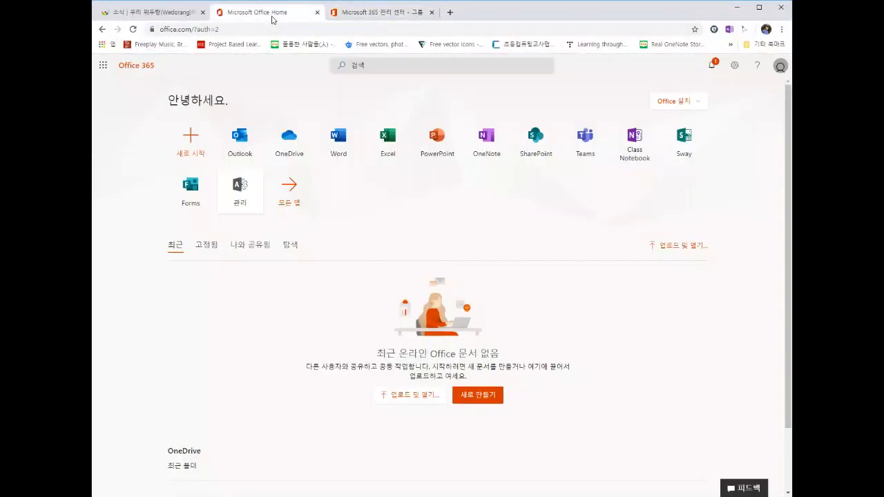
pyautogui.click(334, 18)
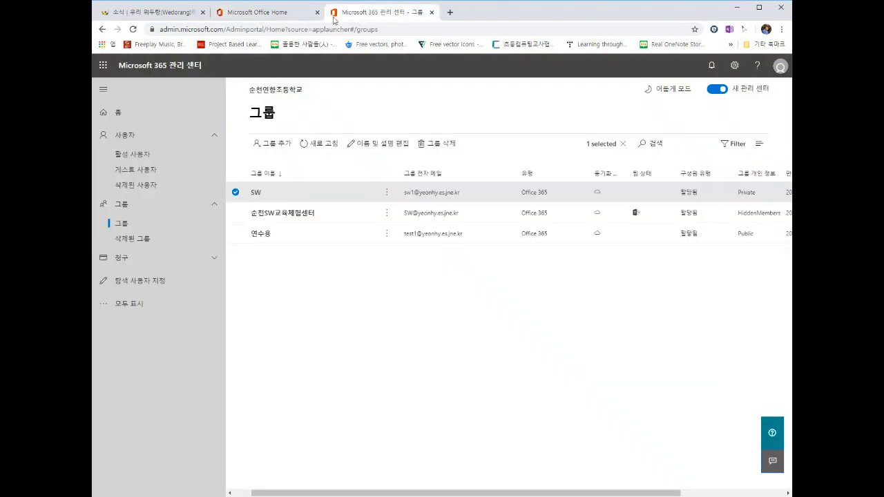
# Step: Alternate between the browser tabs, then launch Teams from the Office 365 home page
pyautogui.click(279, 15)
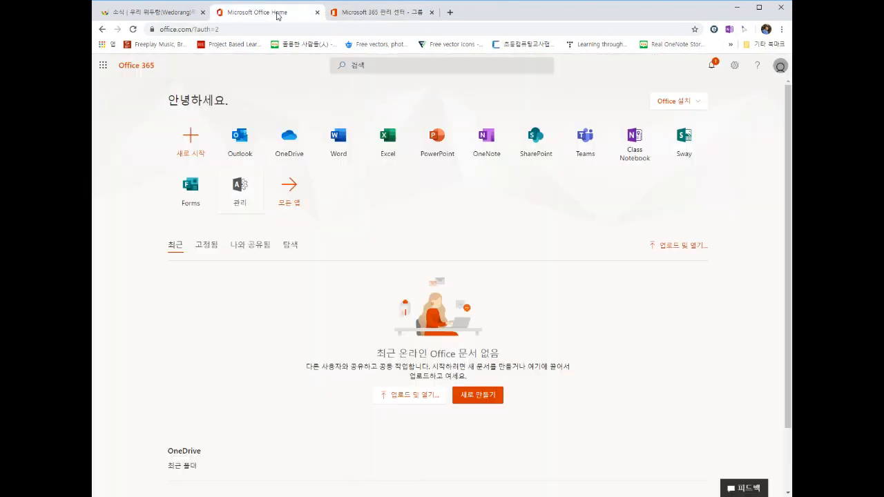
pyautogui.click(377, 14)
pyautogui.click(283, 18)
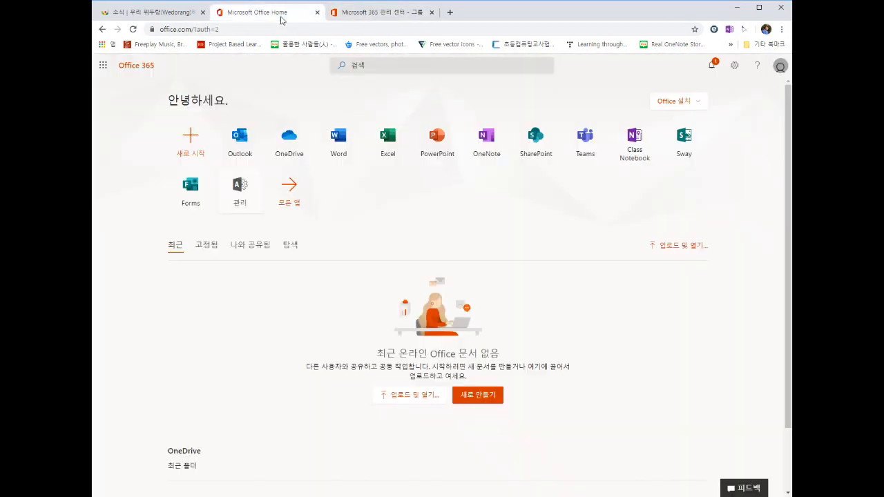
pyautogui.click(355, 15)
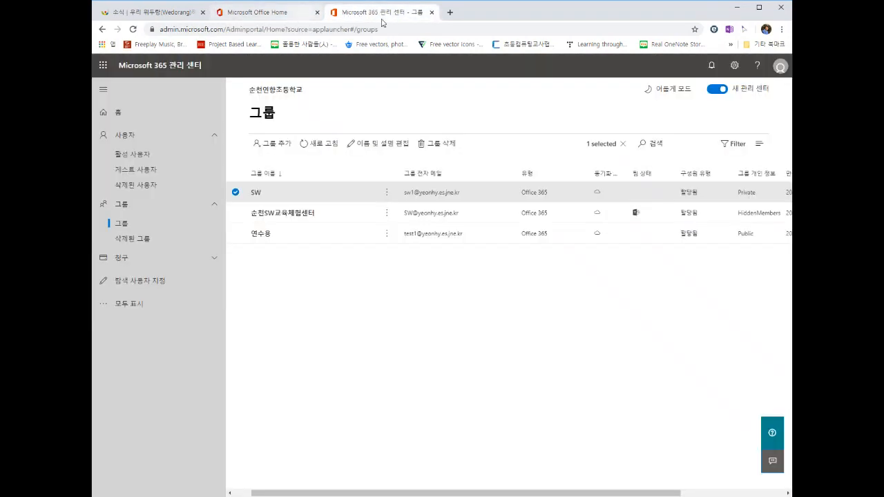
pyautogui.click(286, 20)
pyautogui.click(365, 16)
pyautogui.click(307, 15)
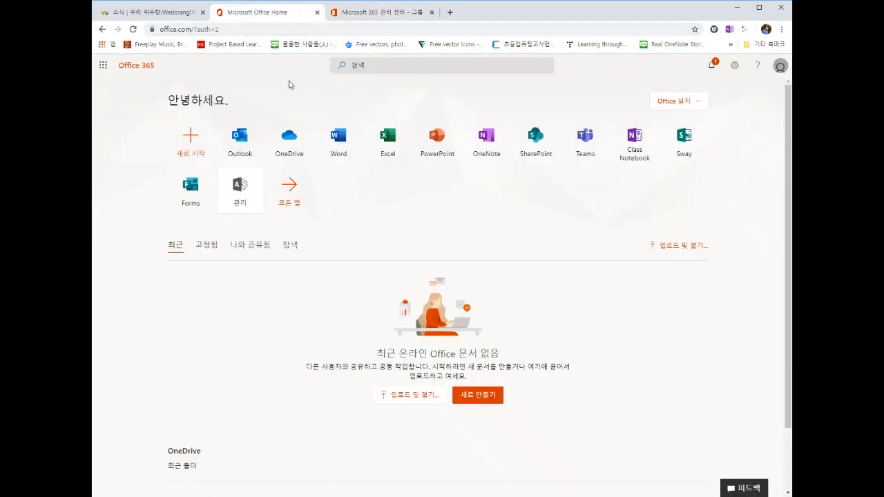
pyautogui.click(587, 144)
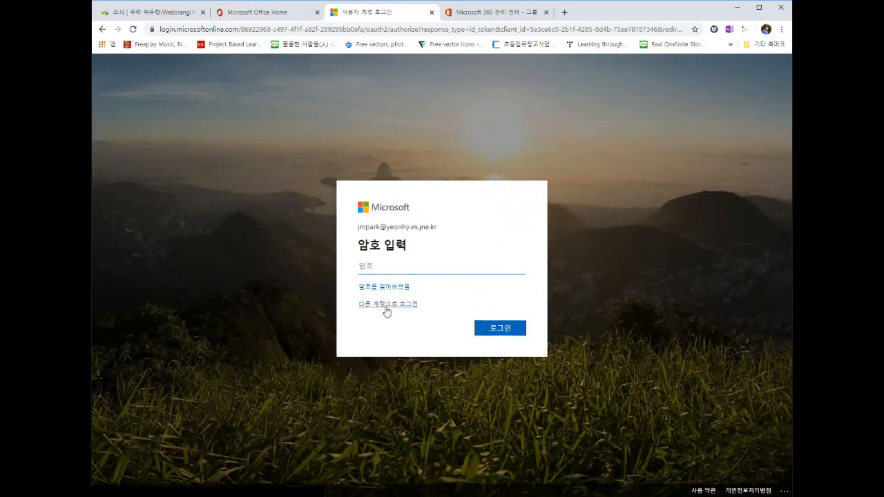
# Step: Sign in to Teams using the first saved account in the account list
pyautogui.click(385, 305)
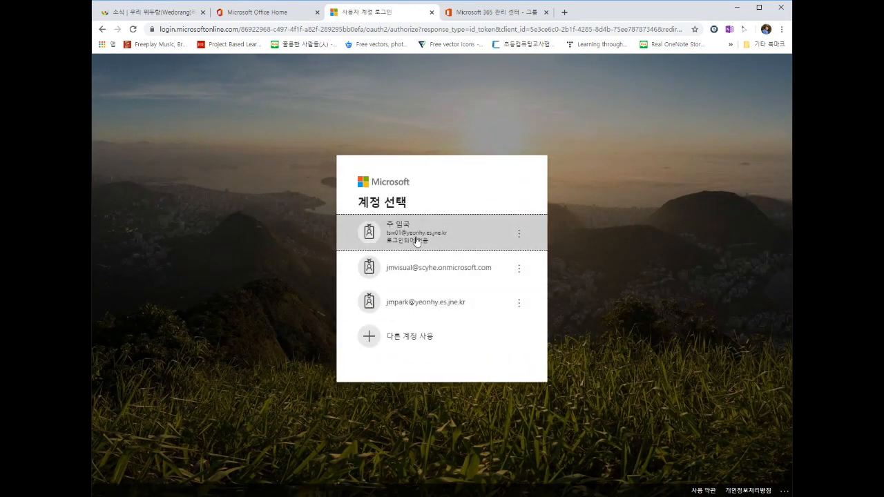
pyautogui.click(416, 241)
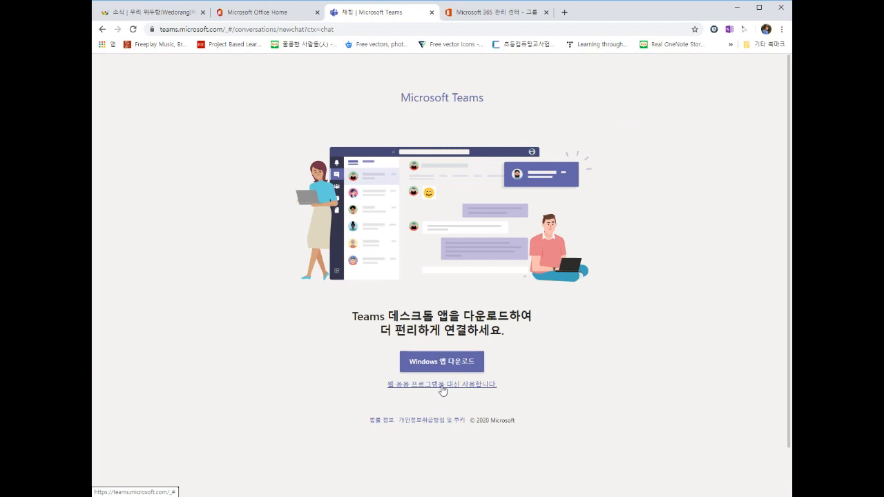
# Step: Switch to the Teams web app and begin creating a new team from the Teams section
pyautogui.click(442, 386)
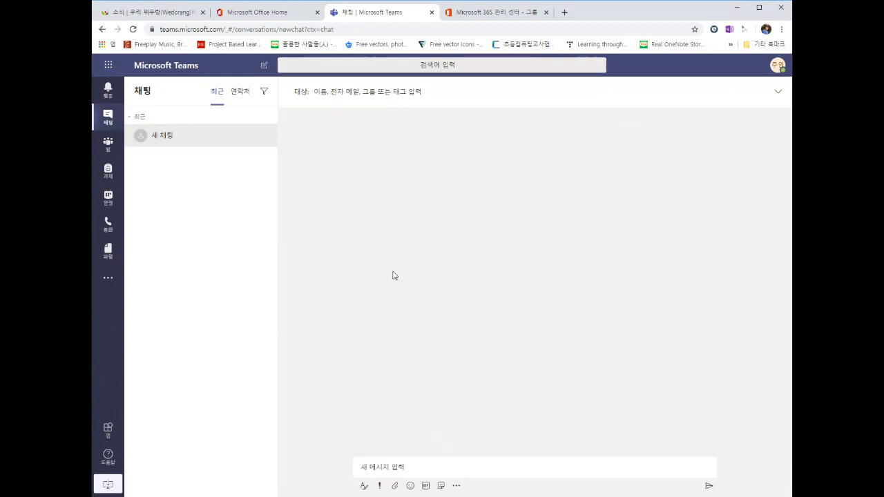
pyautogui.click(109, 151)
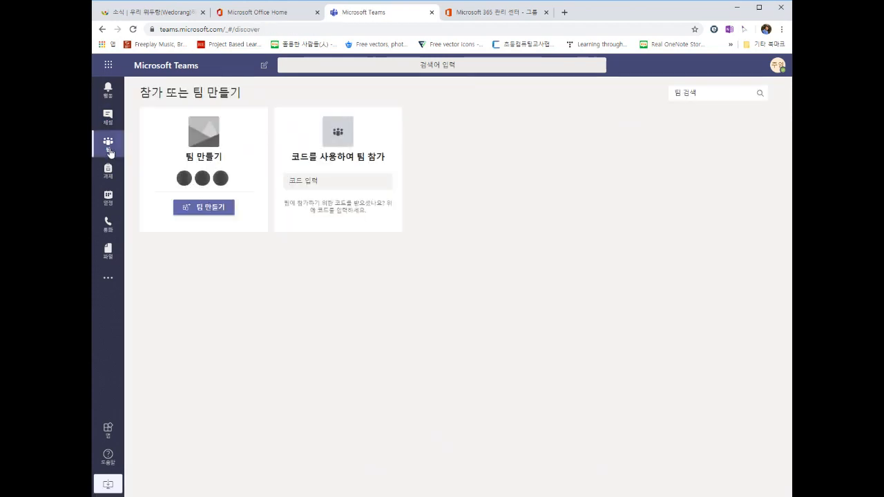
pyautogui.click(216, 208)
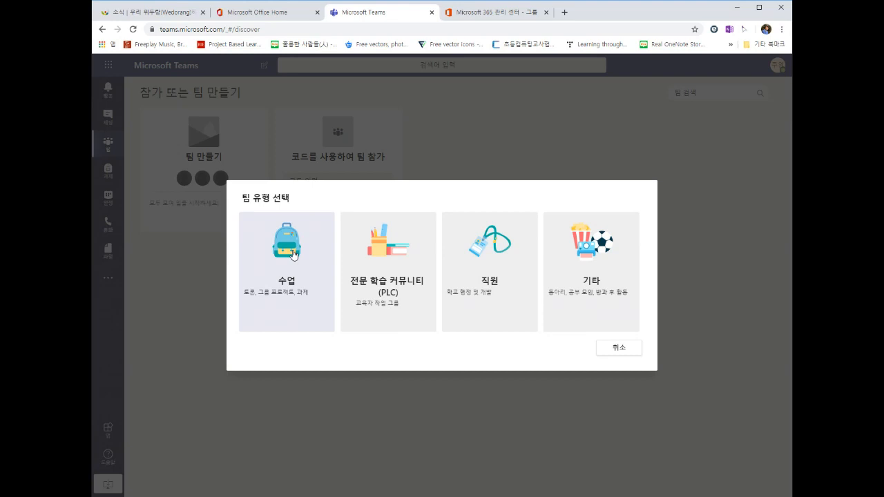
# Step: Create a Class team named 6-1 with the description 6학년1반 and continue
pyautogui.click(294, 255)
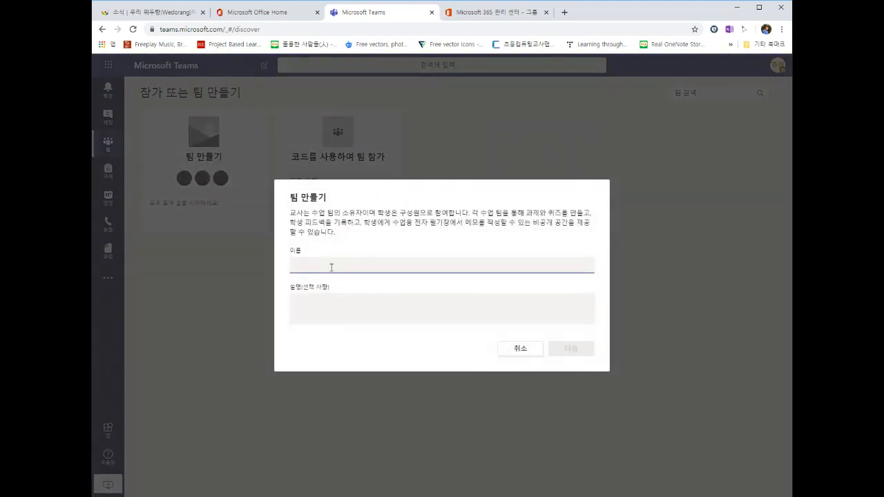
pyautogui.write('6-1')
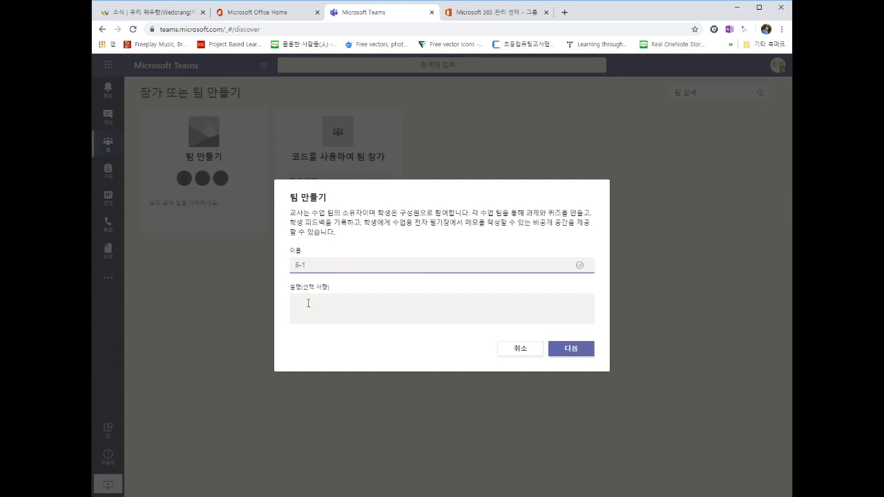
pyautogui.click(308, 303)
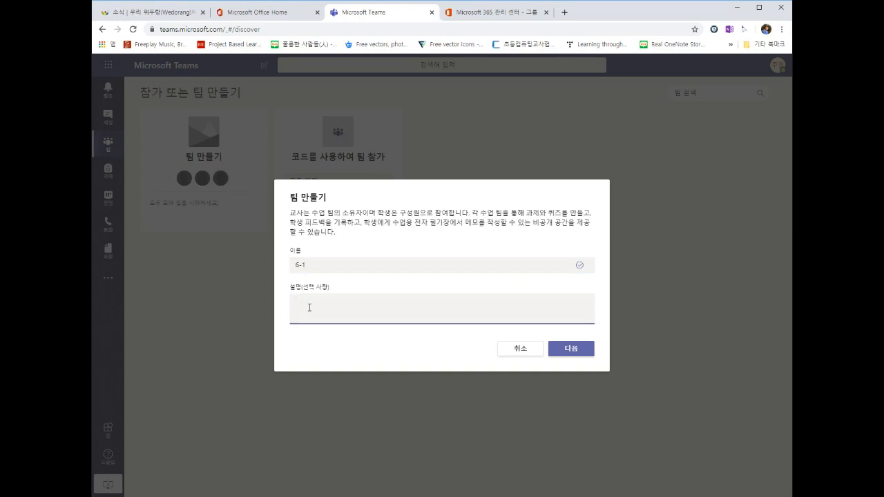
pyautogui.write('6gkr')
pyautogui.press('BackSpace')
pyautogui.press('BackSpace')
pyautogui.press('BackSpace')
pyautogui.write('학ㄴㅕㄴ1반')
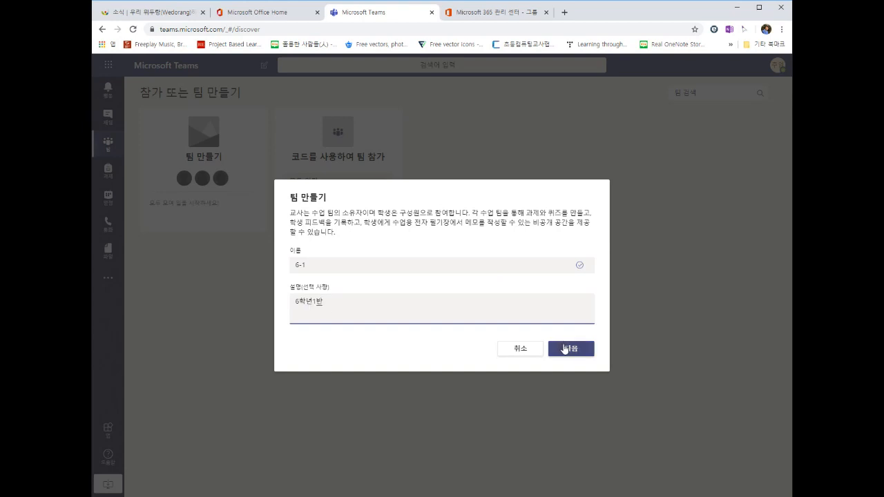
pyautogui.click(565, 349)
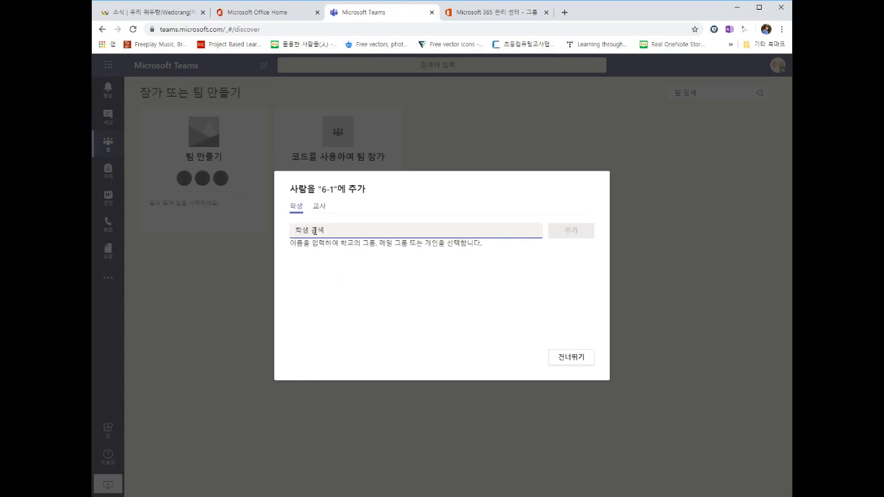
# Step: Search the student field for SW and browse the 마인크래프트 account suggestions
pyautogui.write('ㄴㅈ')
pyautogui.press('BackSpace')
pyautogui.press('BackSpace')
pyautogui.write('sw')
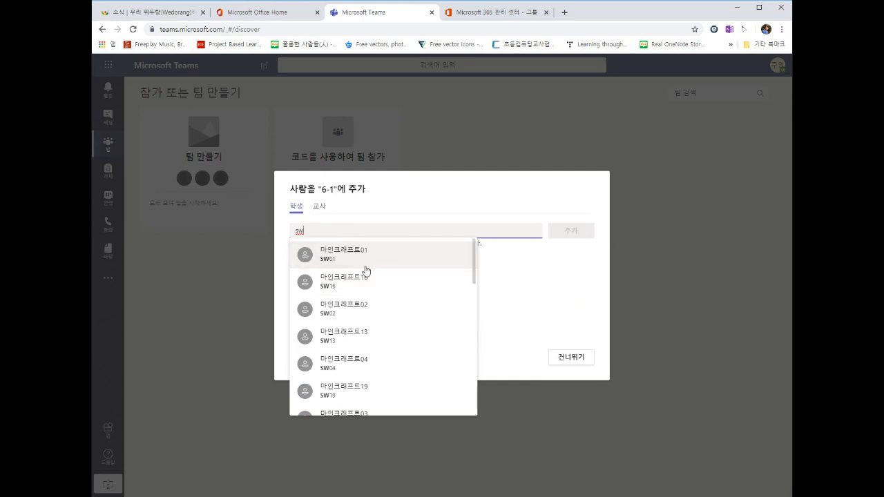
pyautogui.scroll(-8, 366, 271)
pyautogui.write('s')
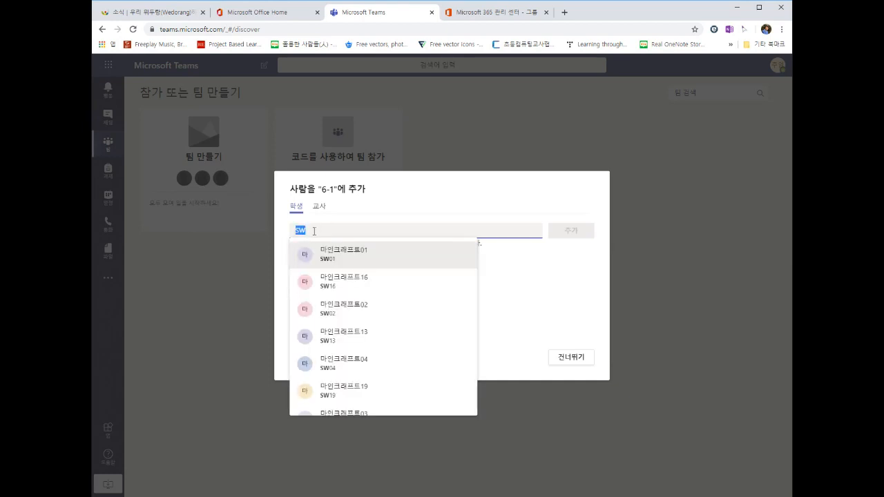
pyautogui.press('BackSpace')
pyautogui.write('연ㅅ')
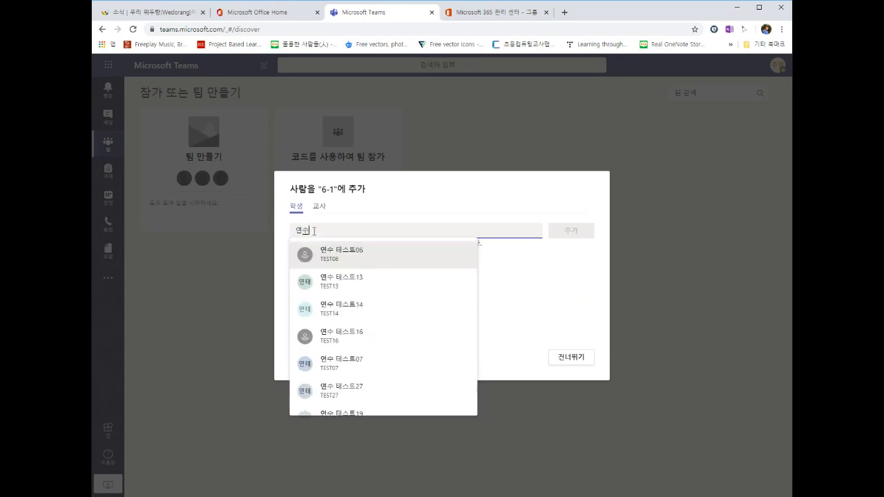
pyautogui.press('BackSpace')
pyautogui.press('BackSpace')
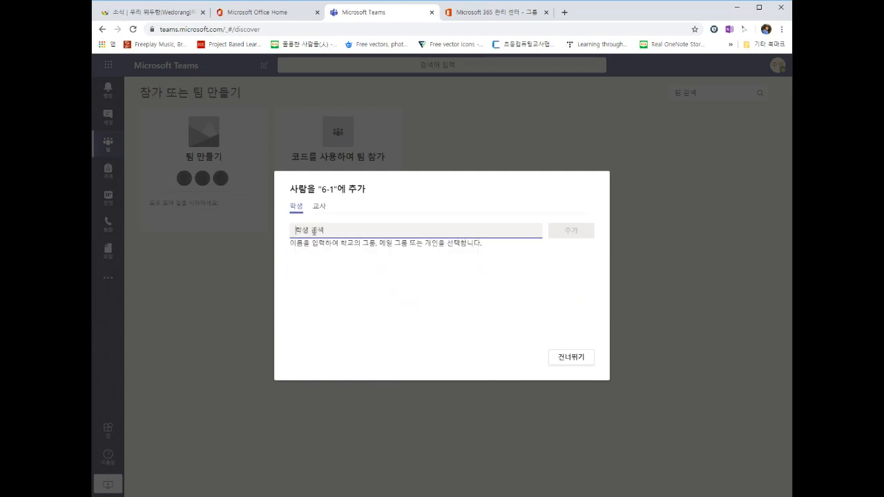
pyautogui.write('SW')
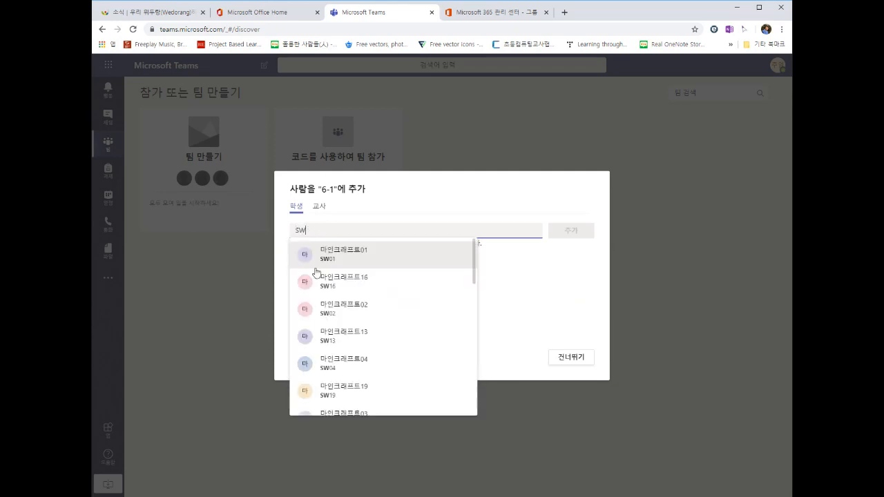
pyautogui.scroll(-10, 316, 273)
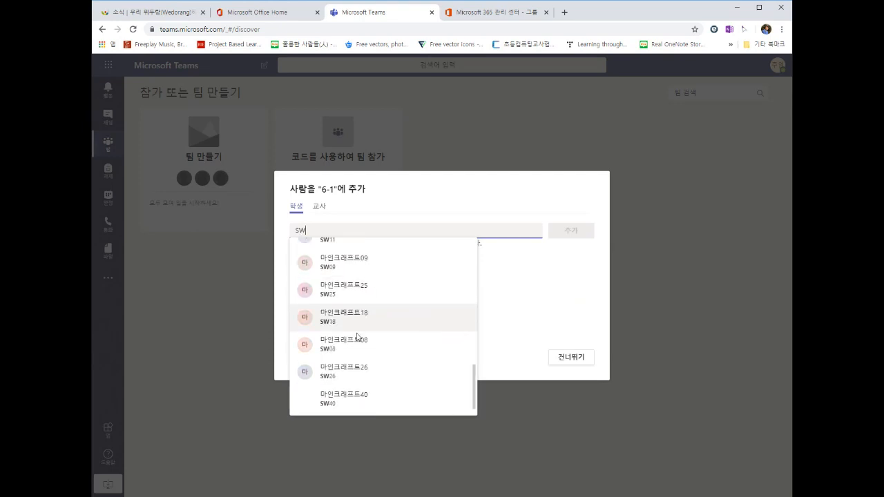
pyautogui.scroll(-1, 357, 336)
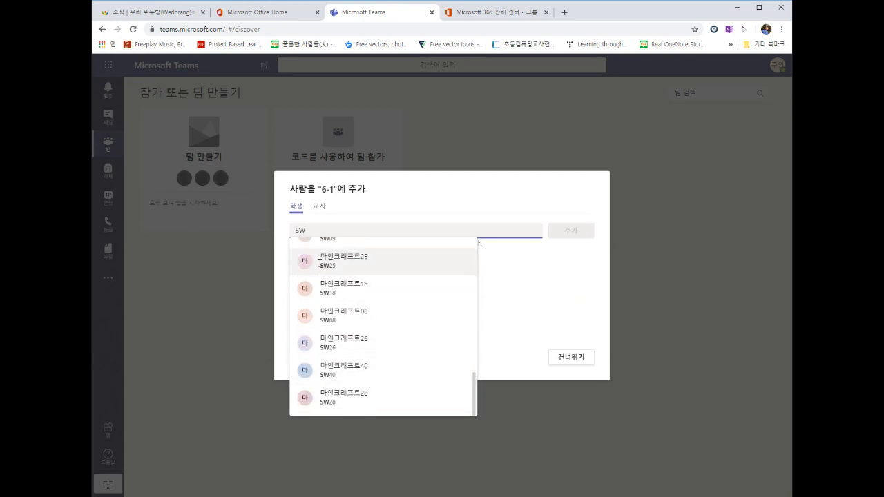
pyautogui.scroll(10, 320, 262)
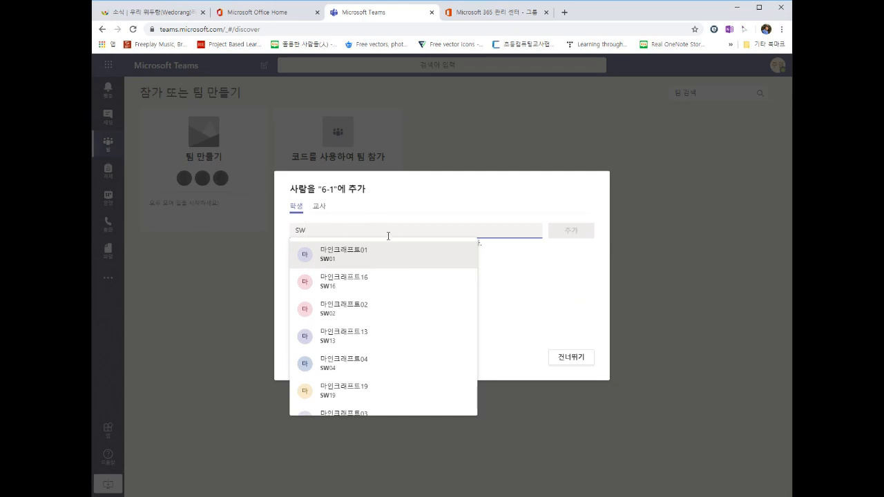
pyautogui.doubleClick(349, 227)
# Step: Clear the SW search and close the add-people dialog without adding anyone
pyautogui.click(359, 227)
pyautogui.press('BackSpace')
pyautogui.press('BackSpace')
pyautogui.click(571, 357)
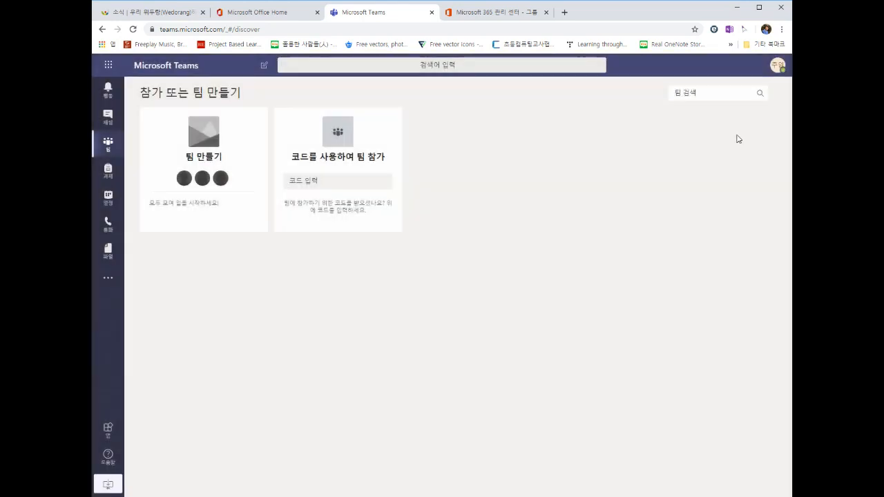
# Step: Sign out of Teams and close the sign-out and admin center tabs
pyautogui.click(776, 66)
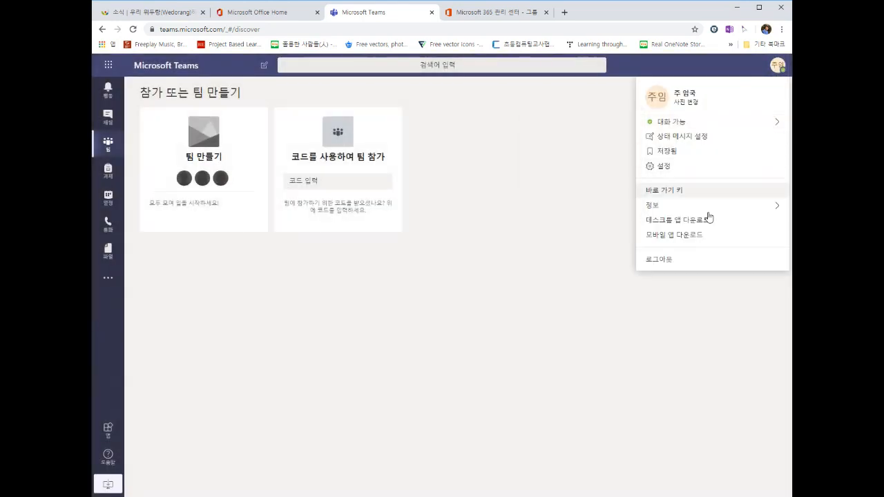
pyautogui.click(661, 262)
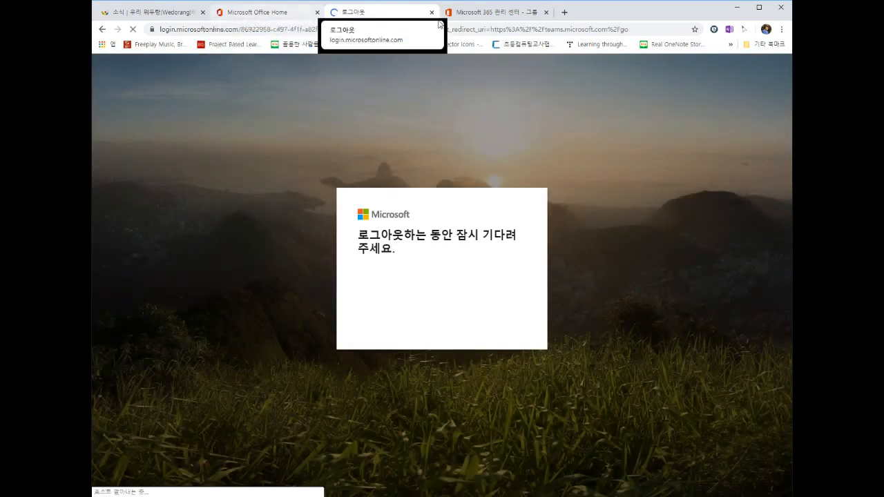
pyautogui.click(432, 13)
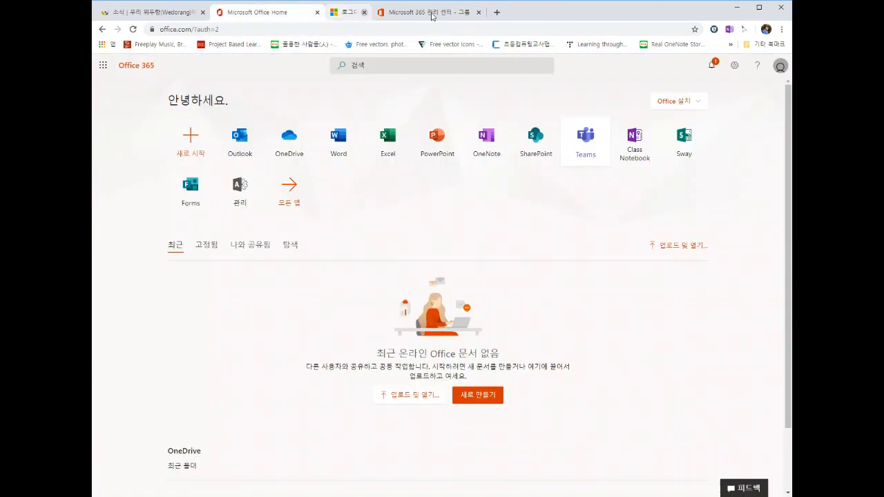
pyautogui.click(431, 12)
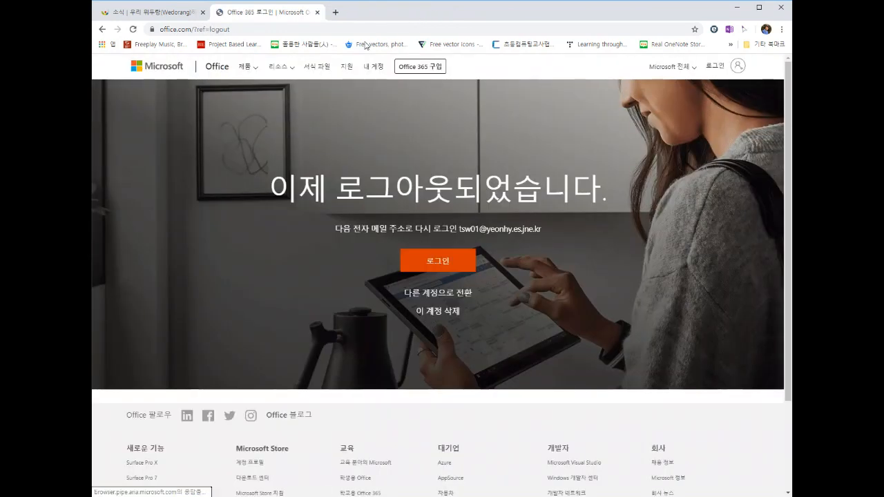
# Step: Sign in at portal.office.com with the other school account and launch Teams
pyautogui.click(326, 29)
pyautogui.write('po')
pyautogui.press('Return')
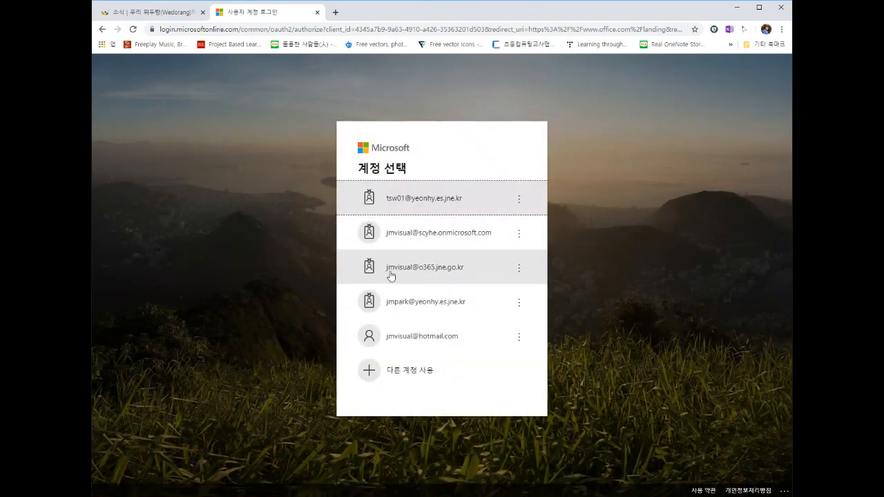
pyautogui.click(444, 306)
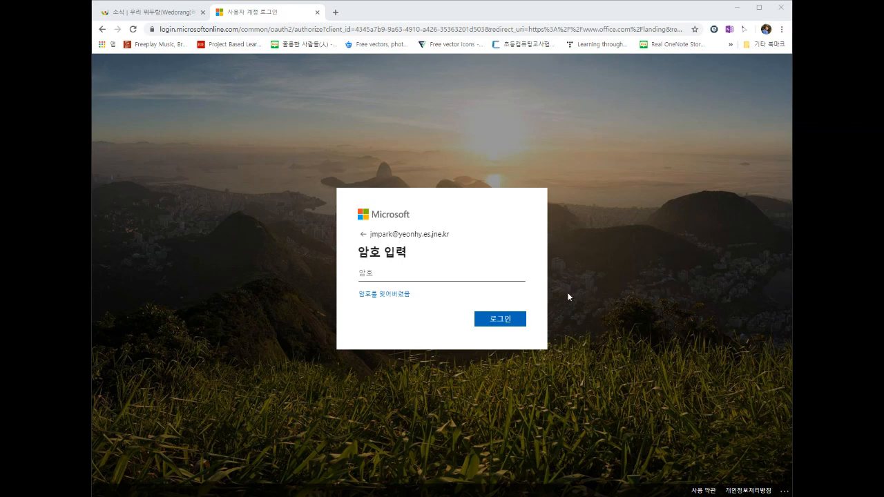
pyautogui.click(474, 276)
pyautogui.write('********')
pyautogui.click(495, 321)
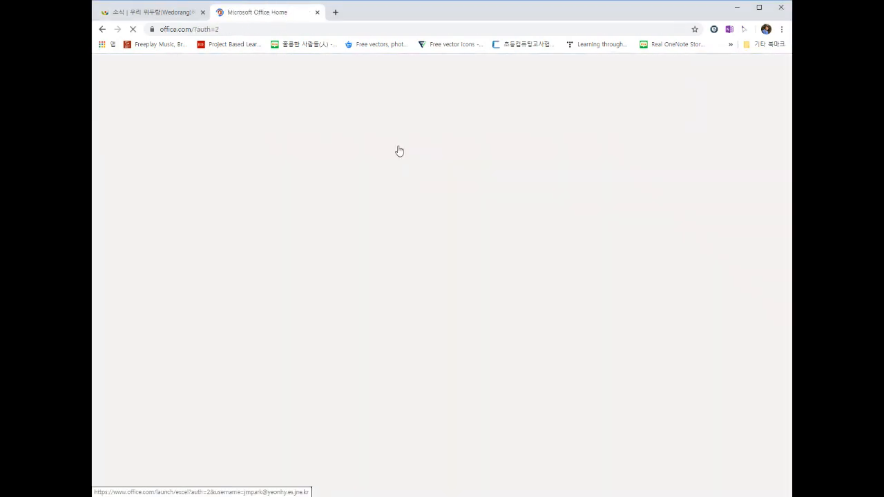
pyautogui.click(584, 137)
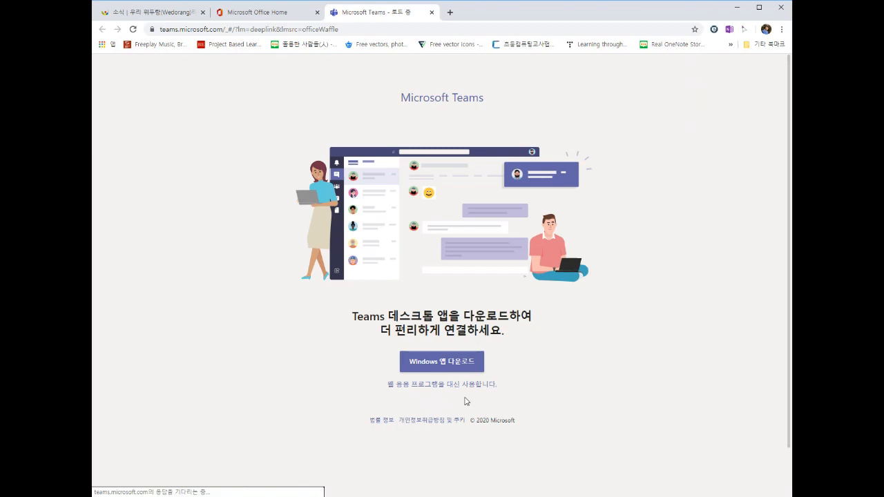
# Step: Open the Teams web app for the new account and go to 팀 참가 또는 만들기
pyautogui.click(473, 385)
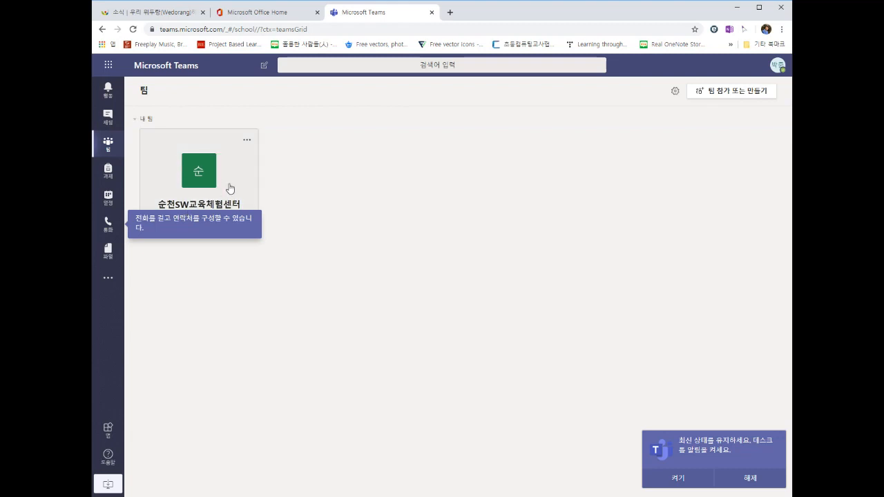
pyautogui.click(753, 97)
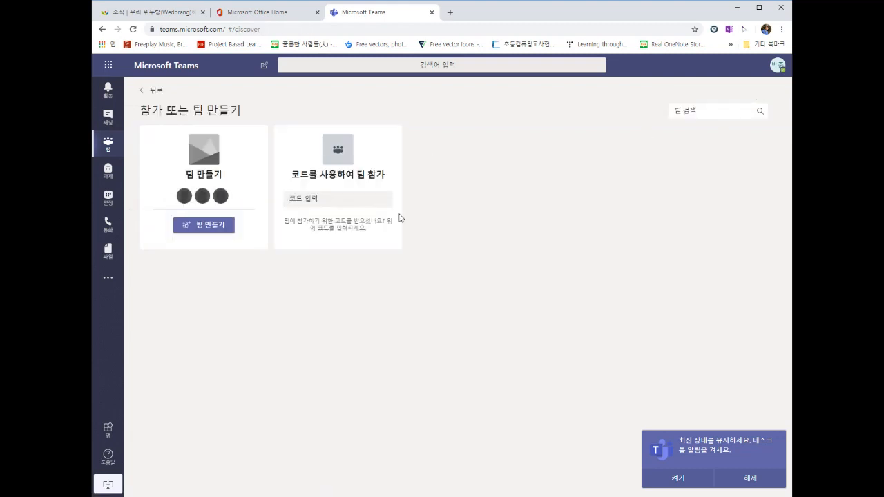
# Step: Create a Class team named 마인크래프트, copying the name into its description
pyautogui.click(211, 226)
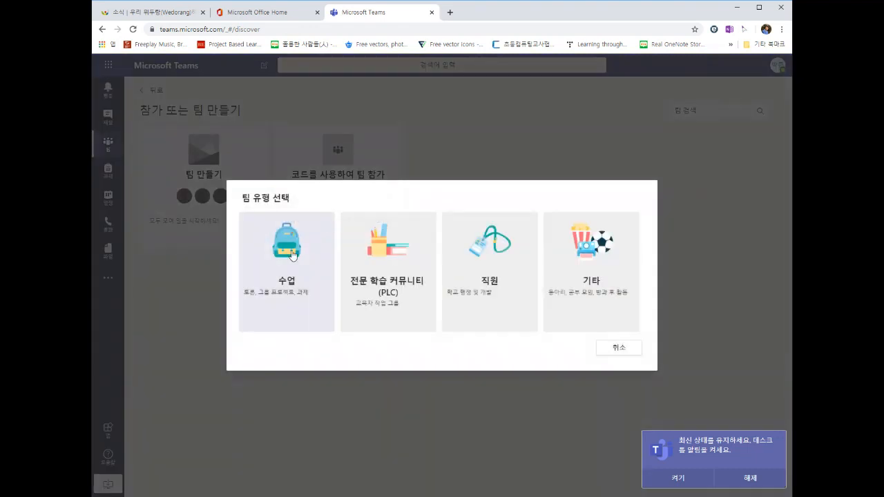
pyautogui.press('Escape')
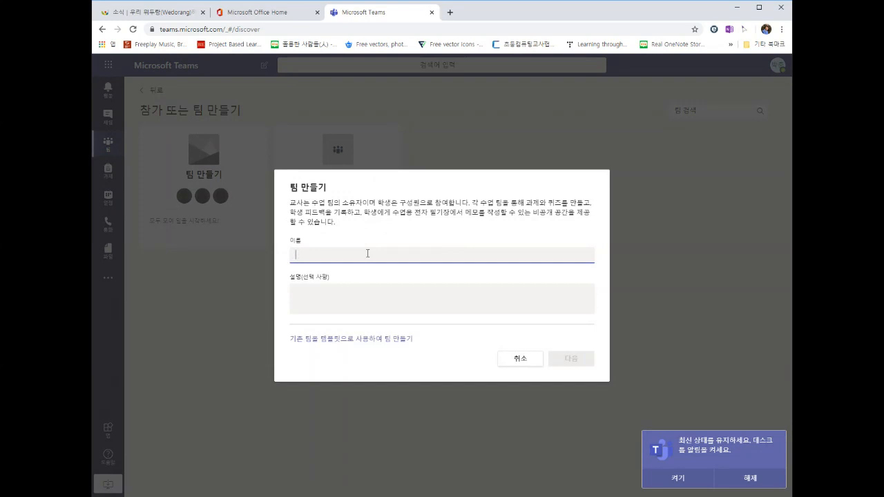
pyautogui.write('마인크래')
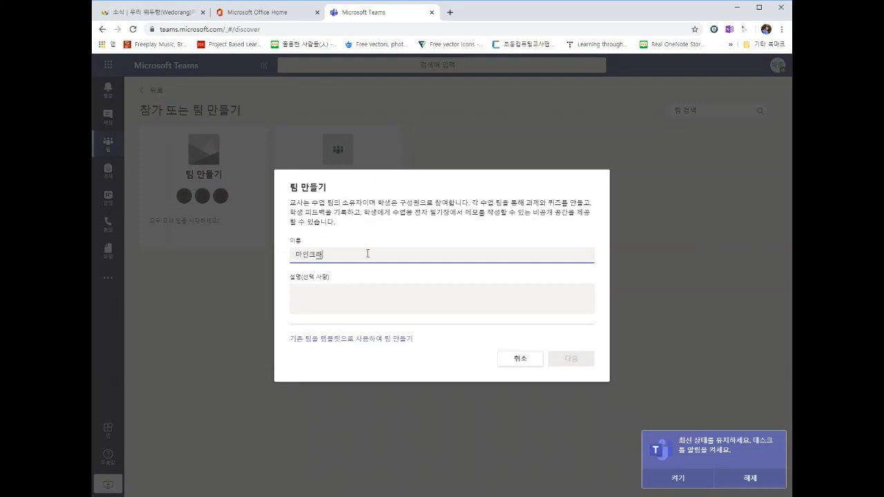
pyautogui.write('프트')
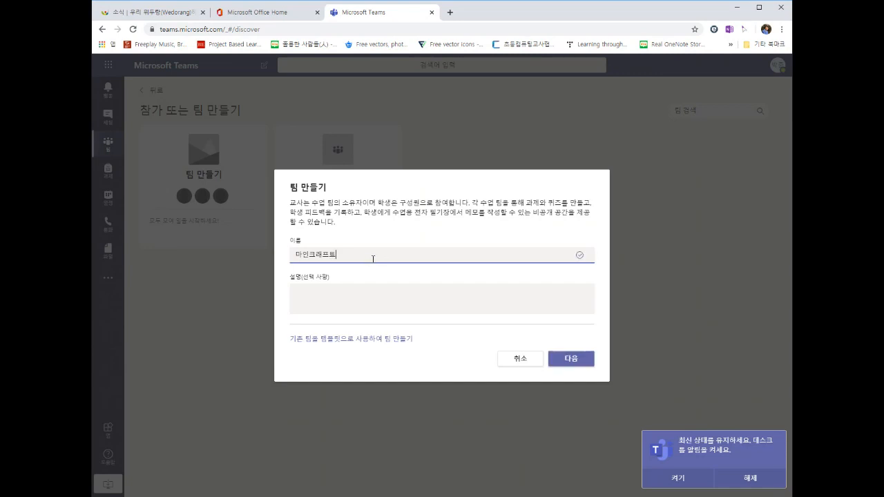
pyautogui.moveTo(364, 254); pyautogui.dragTo(291, 260)
pyautogui.hotkey('ctrl', 'c')
pyautogui.click(333, 301)
pyautogui.hotkey('ctrl', 'v')
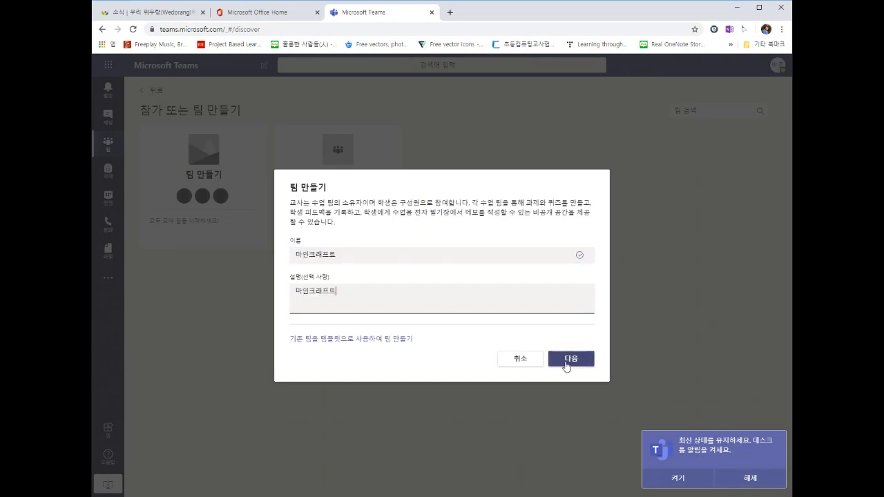
pyautogui.click(567, 363)
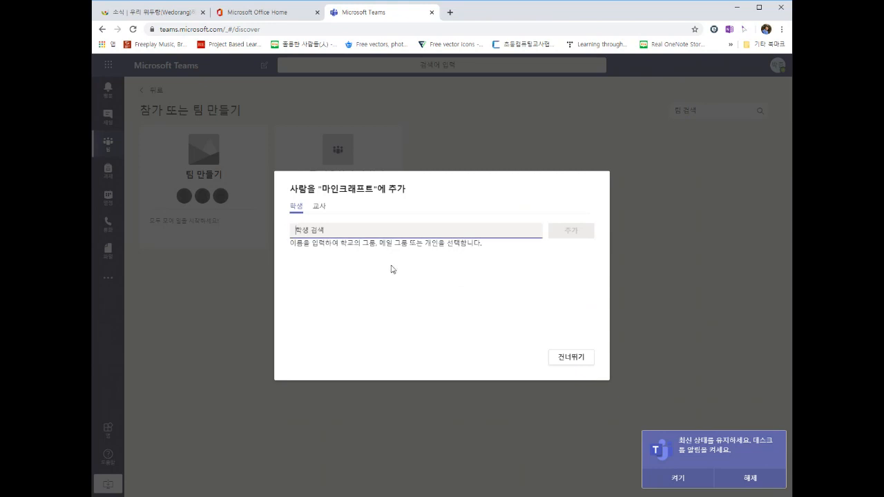
# Step: Search SW in the 학생 tab and select 마인크래프트01 from the suggestions
pyautogui.write('ㅎ')
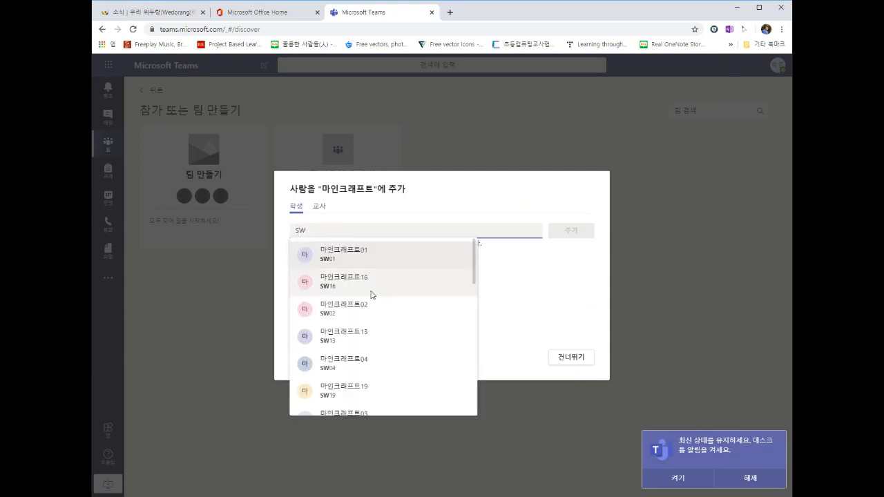
pyautogui.scroll(-2, 370, 294)
pyautogui.scroll(3, 371, 295)
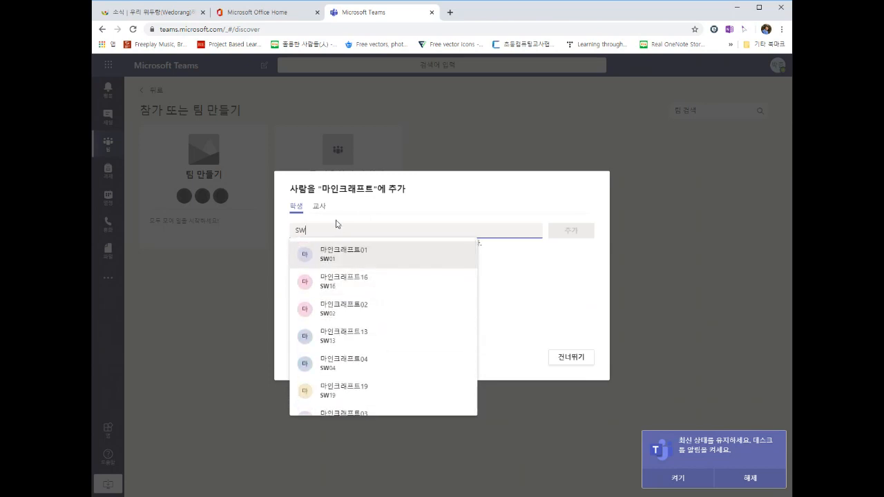
pyautogui.click(318, 206)
pyautogui.click(295, 206)
pyautogui.click(313, 229)
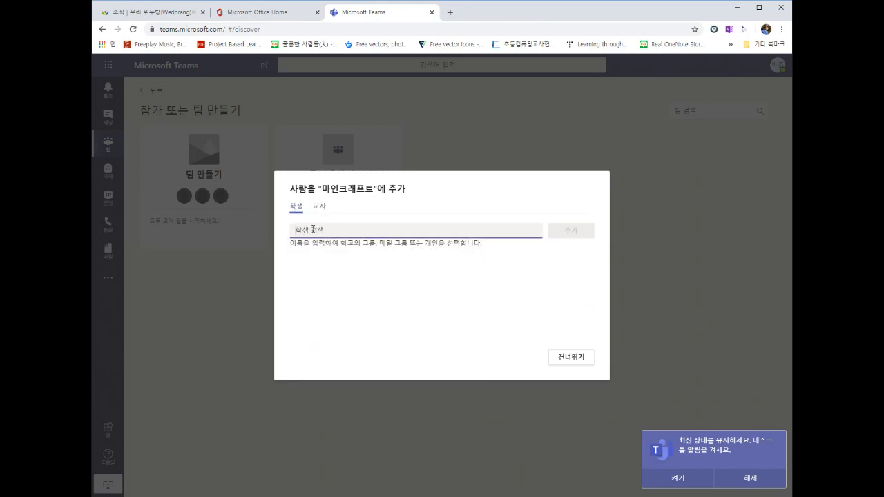
pyautogui.write('SW')
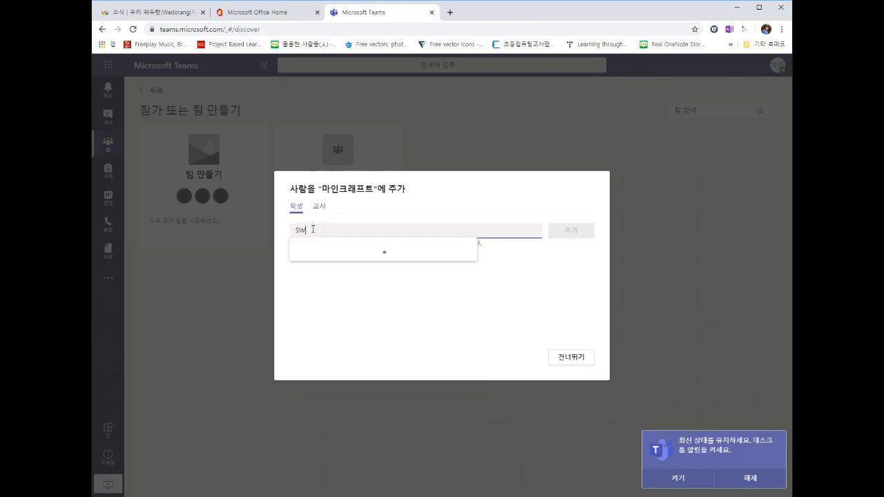
pyautogui.scroll(-3, 366, 304)
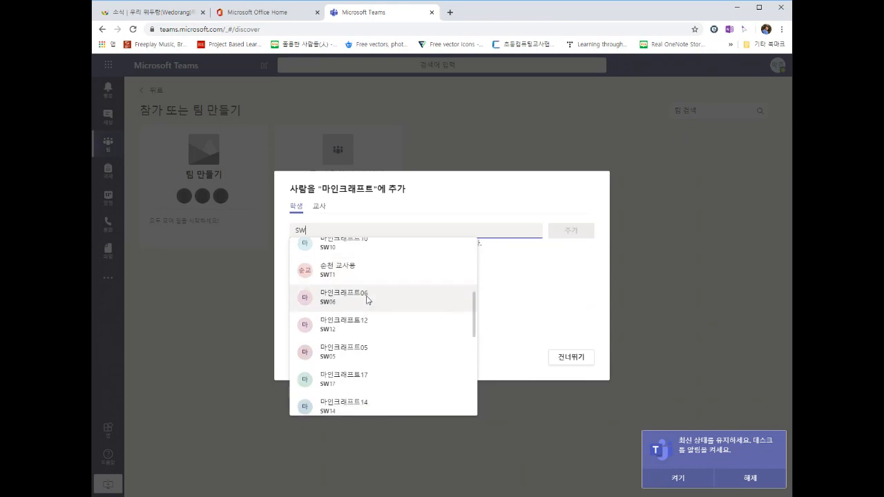
pyautogui.scroll(3, 366, 317)
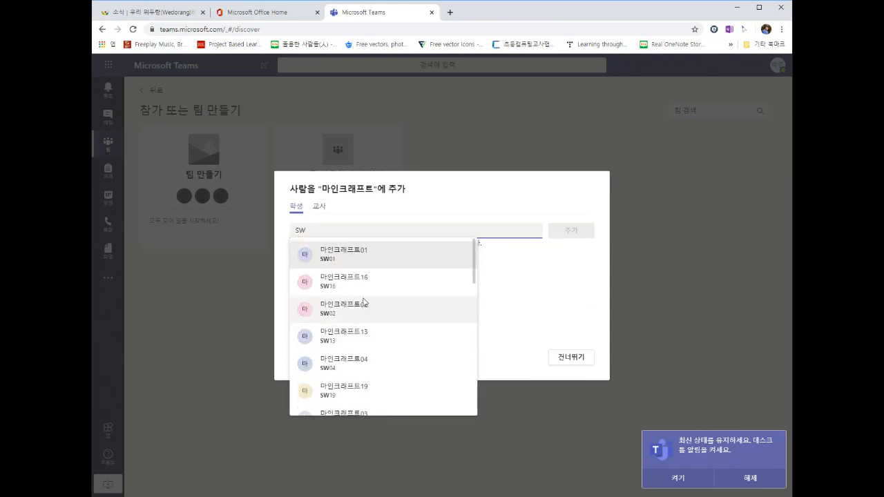
pyautogui.scroll(-10, 400, 320)
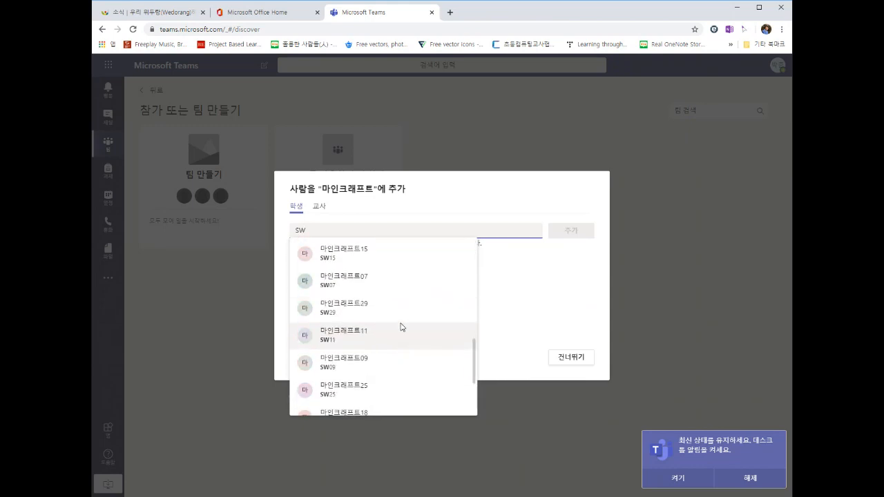
pyautogui.scroll(10, 400, 326)
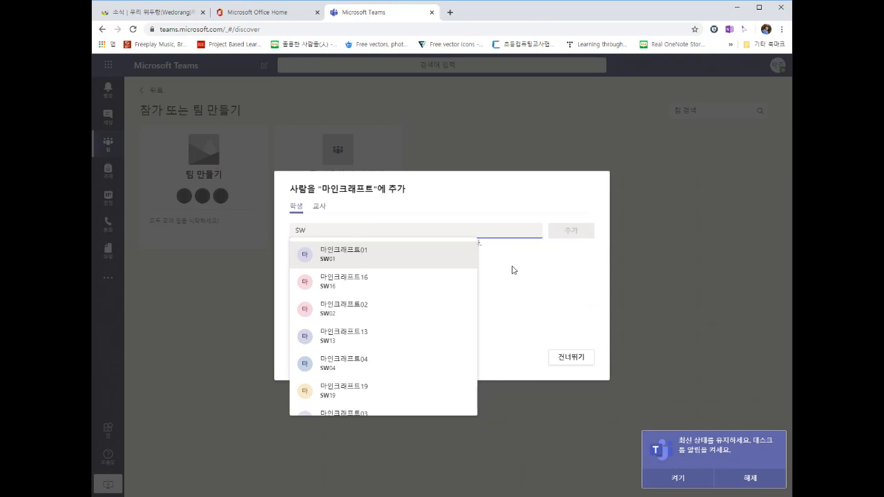
pyautogui.click(399, 254)
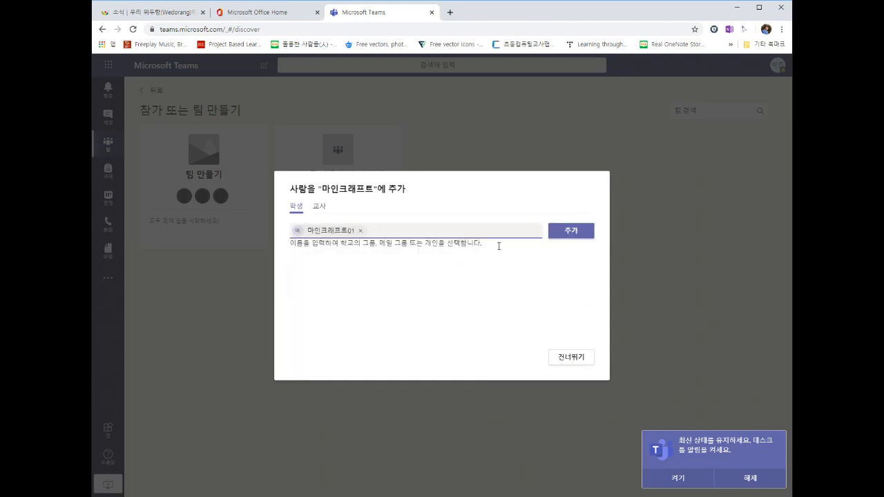
# Step: Add 마인크래프트01 to the team, then pick 마인크래프트16 via an sw search
pyautogui.click(553, 235)
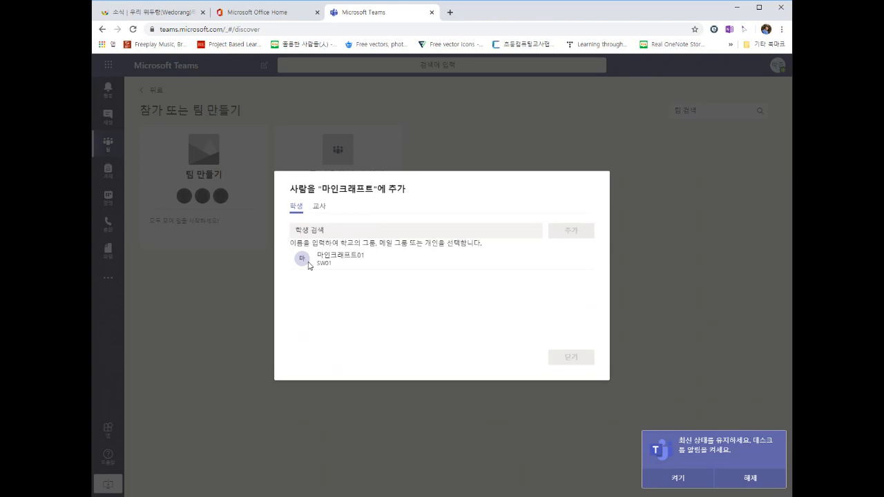
pyautogui.click(348, 233)
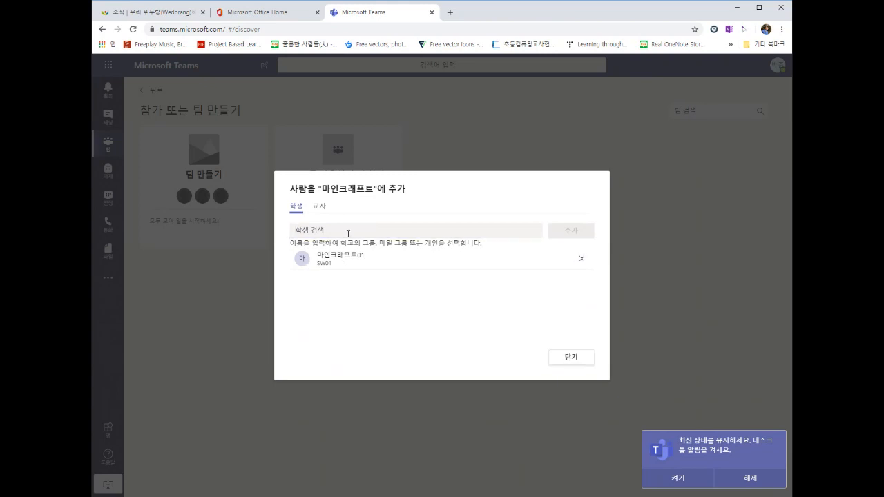
pyautogui.click(348, 233)
pyautogui.write('sw')
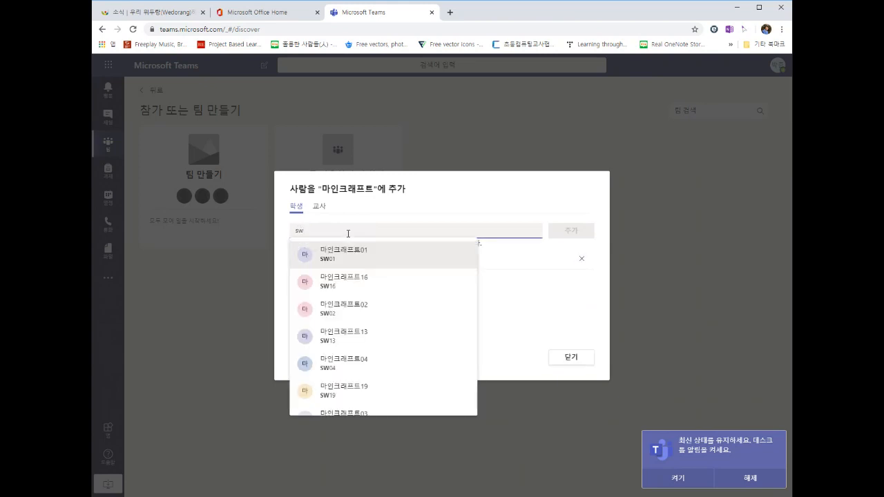
pyautogui.click(347, 293)
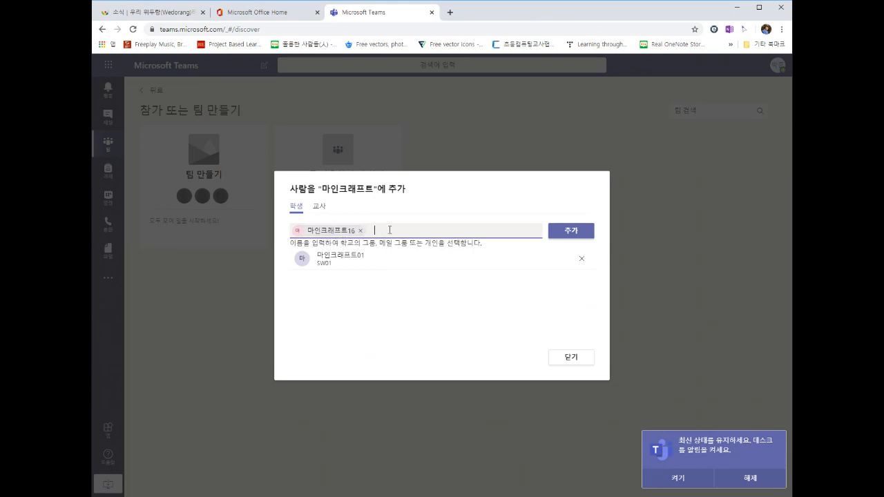
# Step: Queue students 마인크래프트13 and 마인크래프트12, removing the duplicate 마인크래프트16 entry
pyautogui.write('sw')
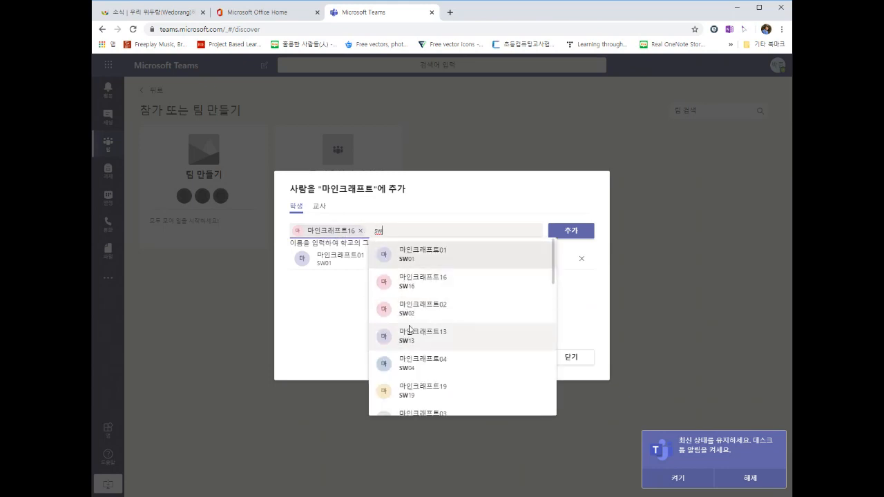
pyautogui.click(409, 331)
pyautogui.click(483, 228)
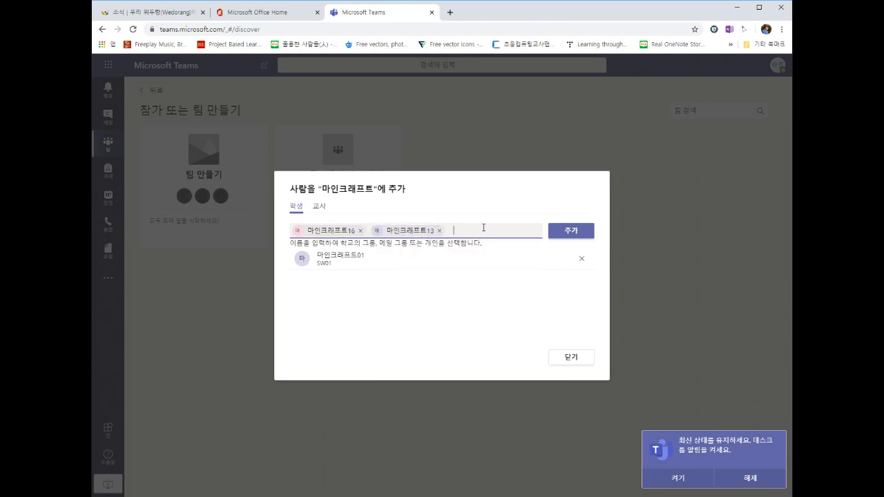
pyautogui.write('sw')
pyautogui.click(527, 312)
pyautogui.click(517, 231)
pyautogui.write('S')
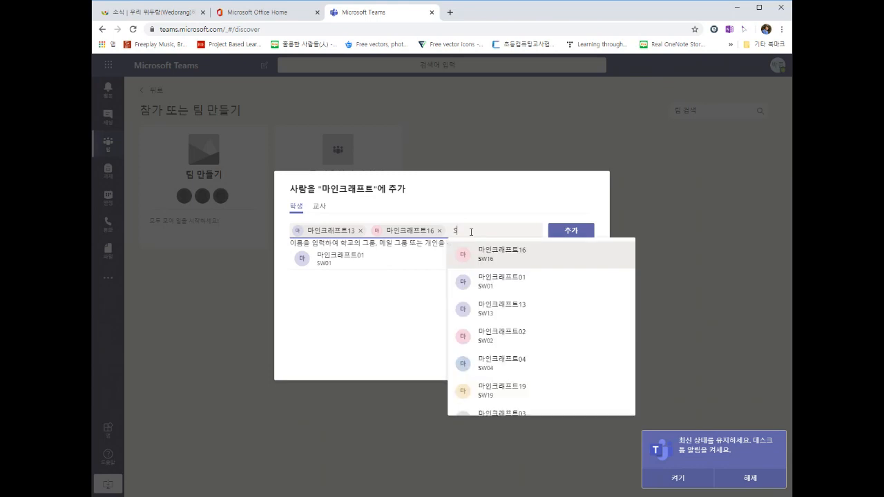
pyautogui.scroll(-2, 556, 283)
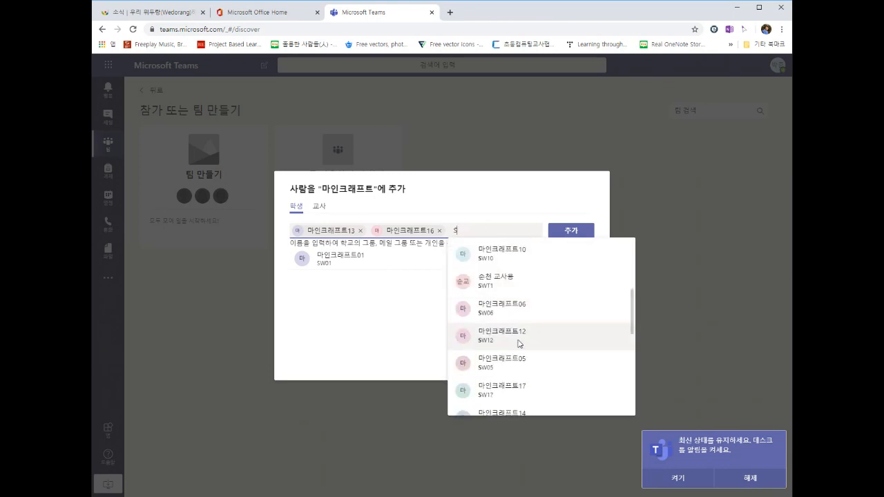
pyautogui.click(517, 342)
# Step: Add 마인크래프트12, 16 and 13 to the team, retrying each failed row, then close the dialog
pyautogui.click(567, 232)
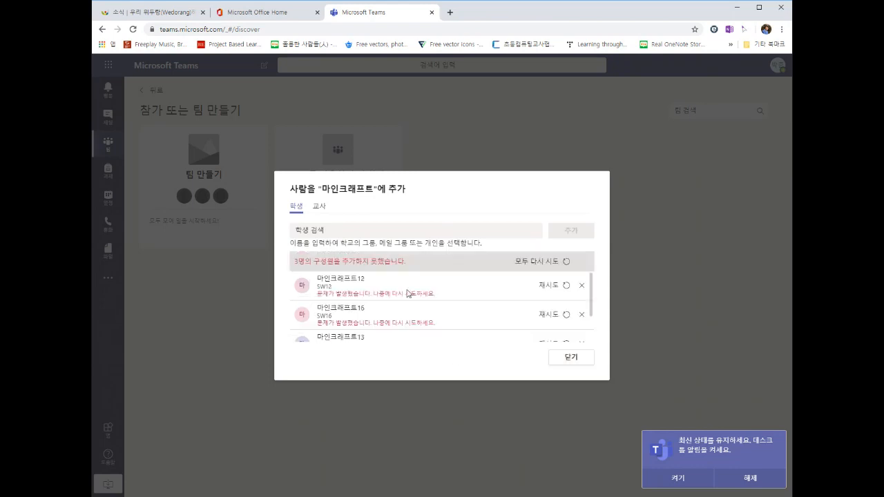
pyautogui.scroll(-2, 408, 293)
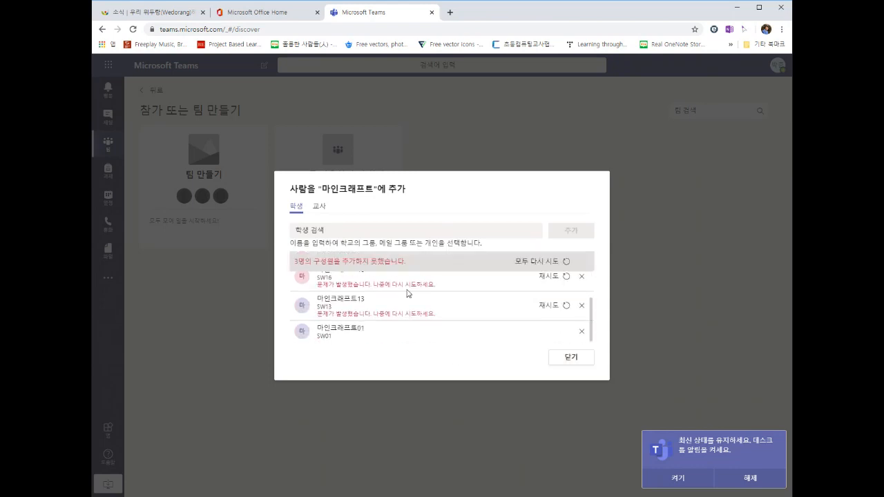
pyautogui.scroll(2, 428, 314)
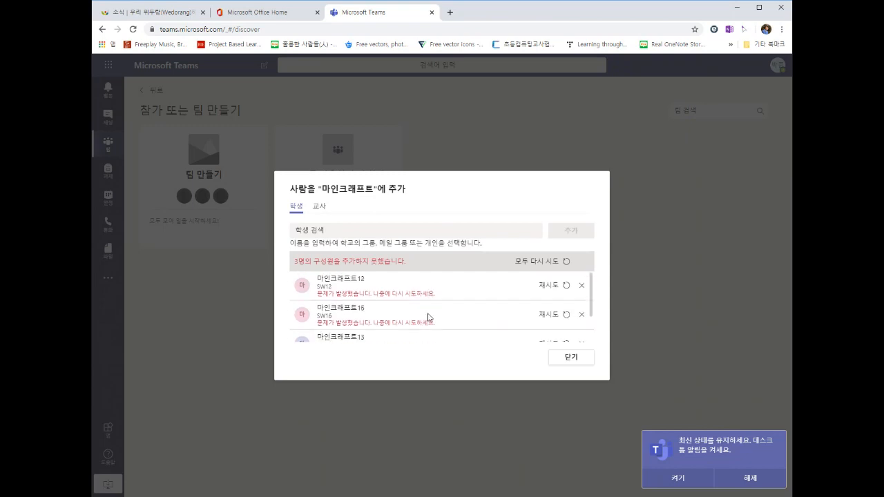
pyautogui.click(566, 286)
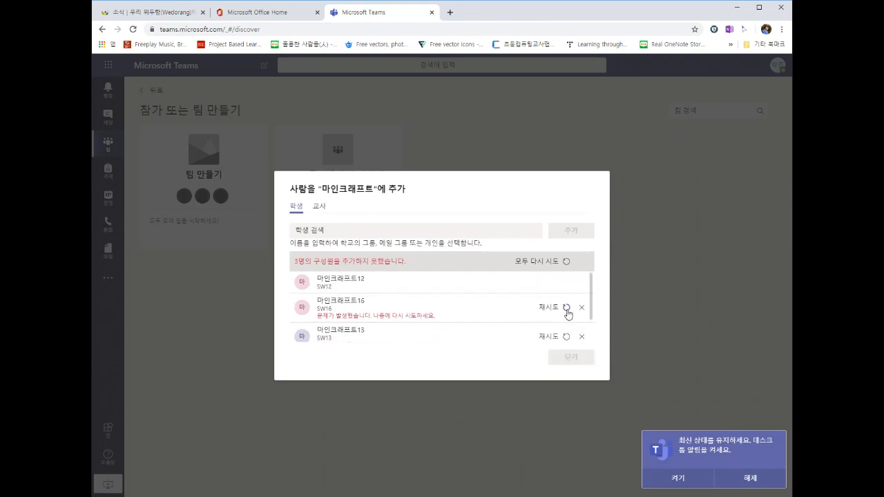
pyautogui.click(566, 308)
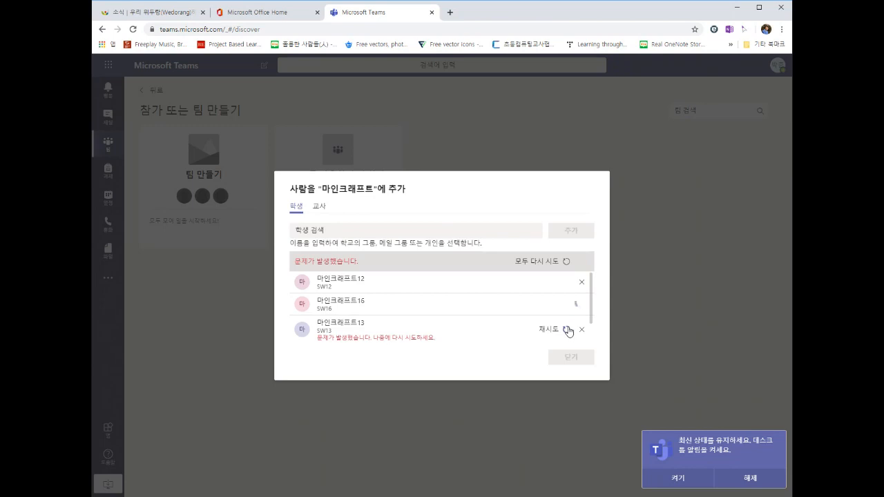
pyautogui.click(566, 329)
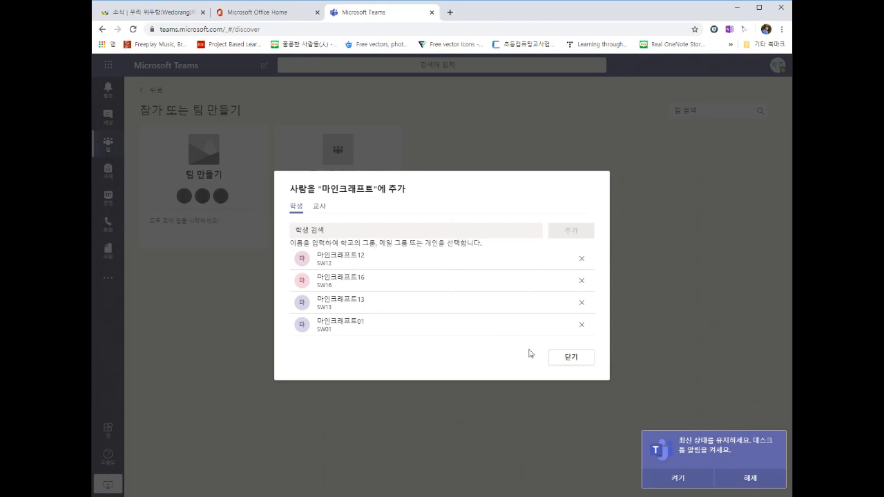
pyautogui.click(565, 359)
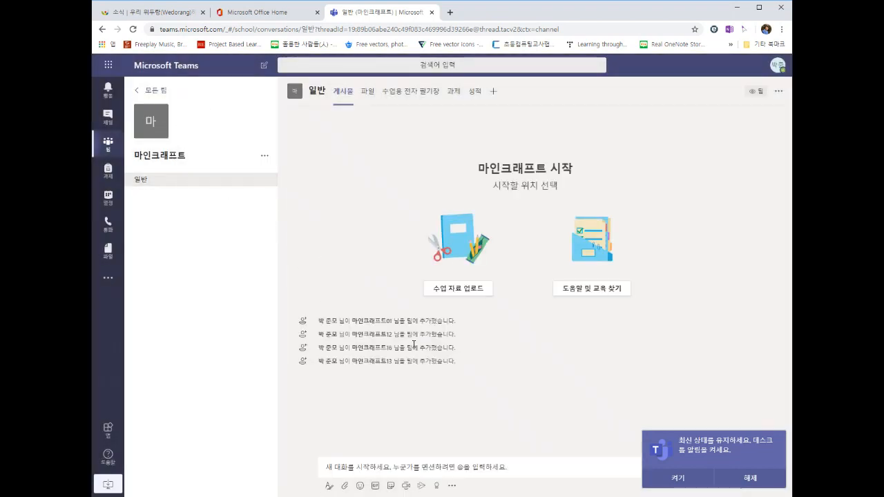
# Step: Open the 순천SW교육체험센터 team from the all-teams list
pyautogui.moveTo(383, 331)
pyautogui.moveTo(368, 361)
pyautogui.click(139, 93)
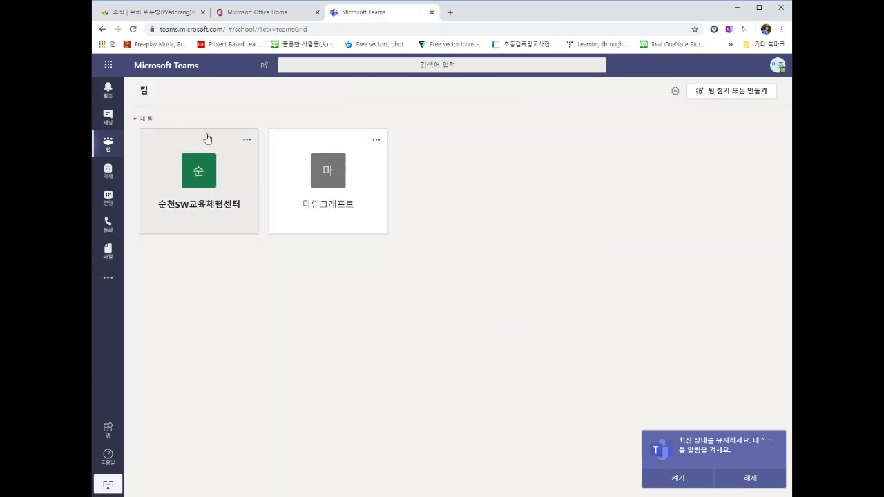
pyautogui.click(171, 163)
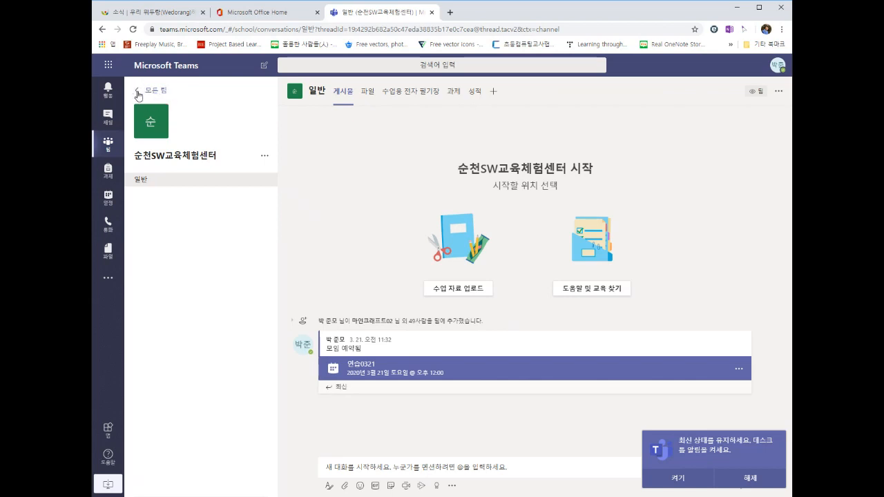
pyautogui.click(137, 91)
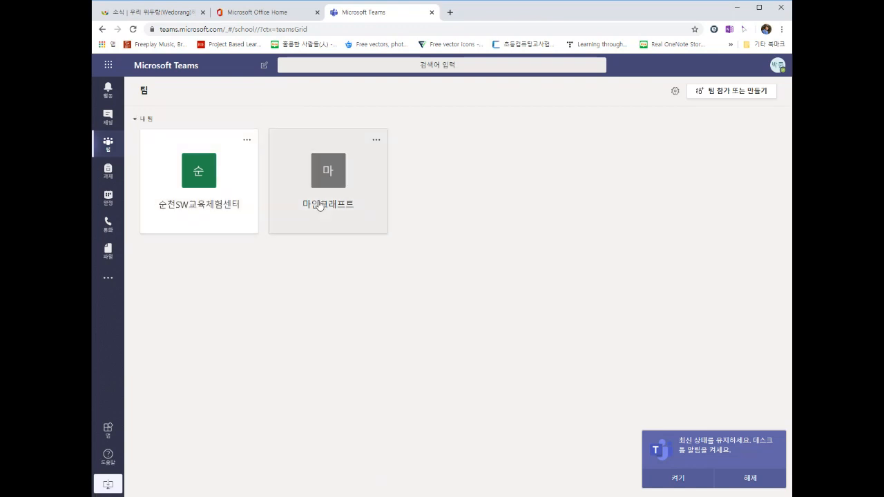
pyautogui.click(212, 183)
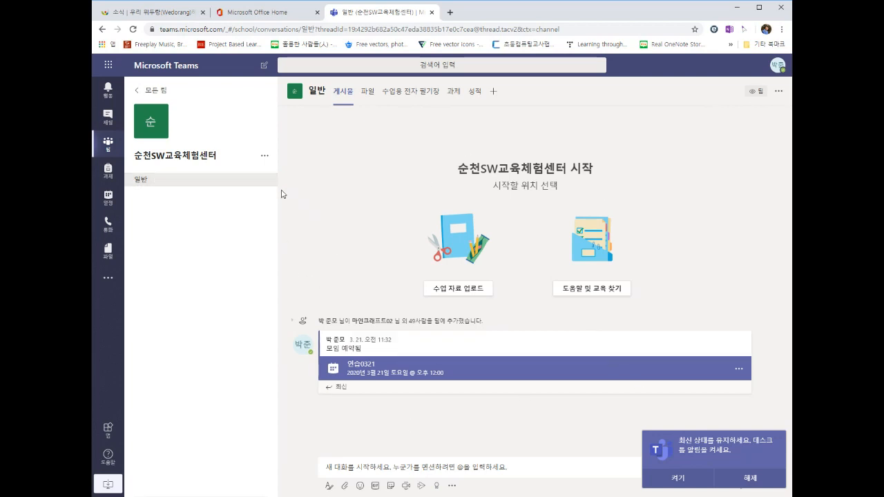
# Step: Look through the team, meeting and channel option menus, then decline desktop notifications
pyautogui.click(264, 159)
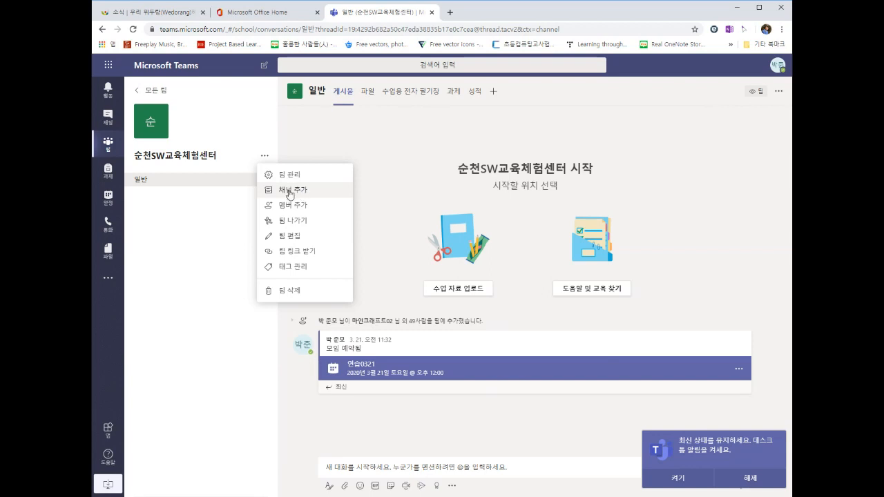
pyautogui.click(190, 207)
pyautogui.moveTo(434, 343)
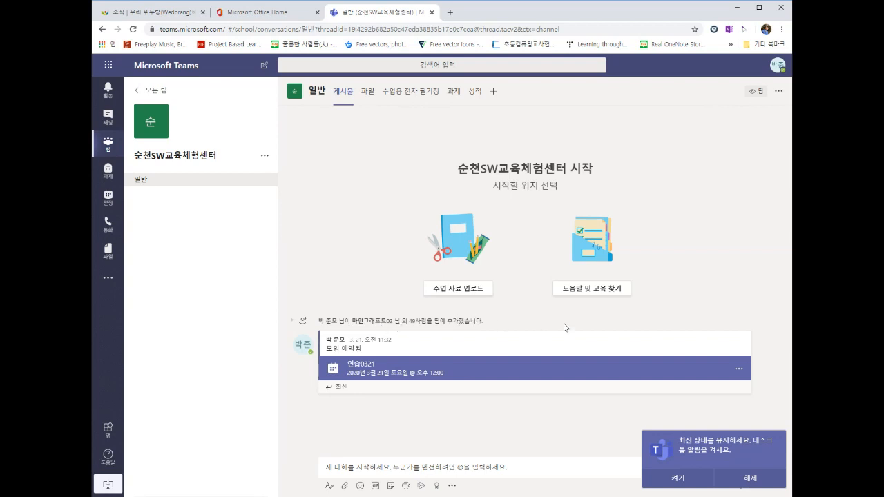
pyautogui.click(740, 371)
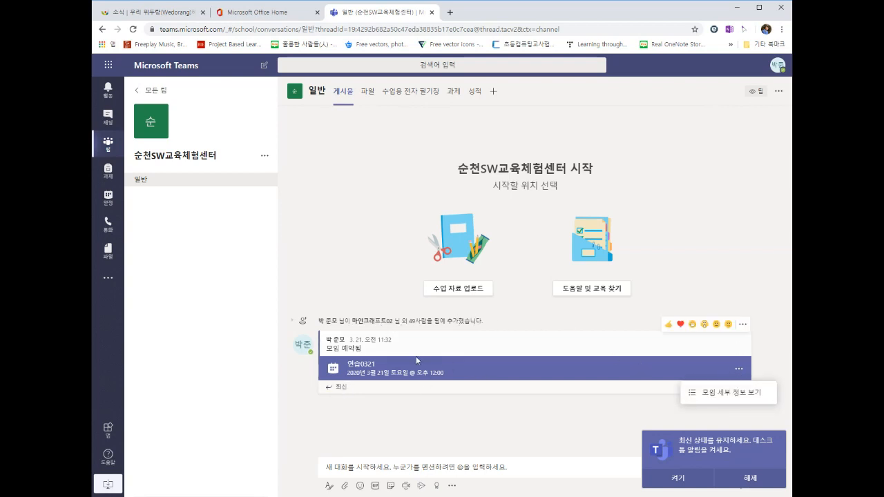
pyautogui.click(446, 423)
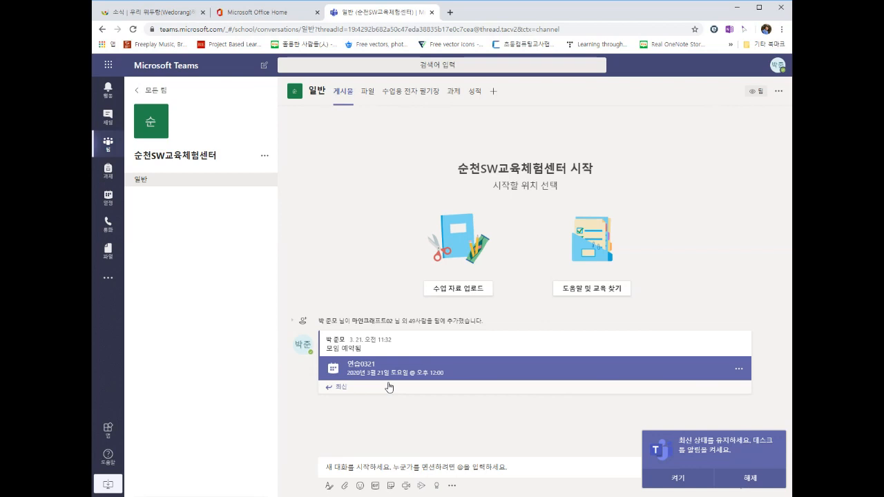
pyautogui.click(778, 94)
pyautogui.click(459, 419)
pyautogui.click(746, 487)
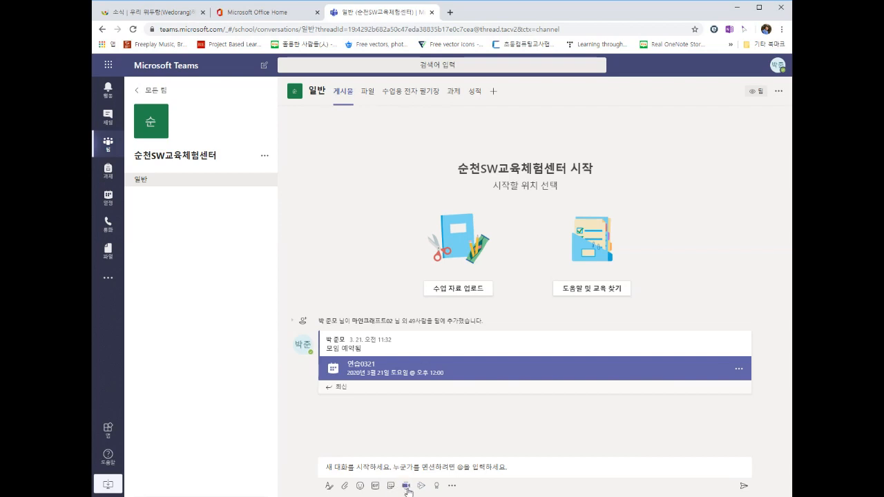
# Step: Start a Meet now in 일반, blocking microphone and camera and continuing without audio or video
pyautogui.click(407, 486)
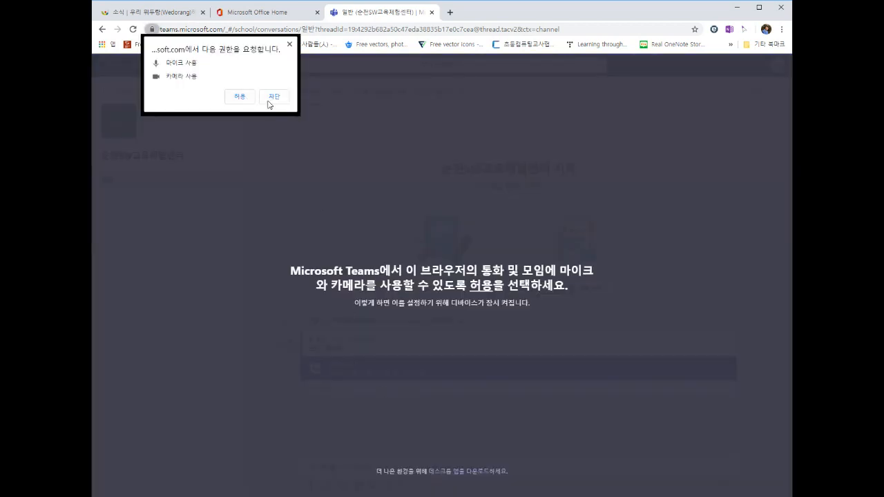
pyautogui.click(270, 101)
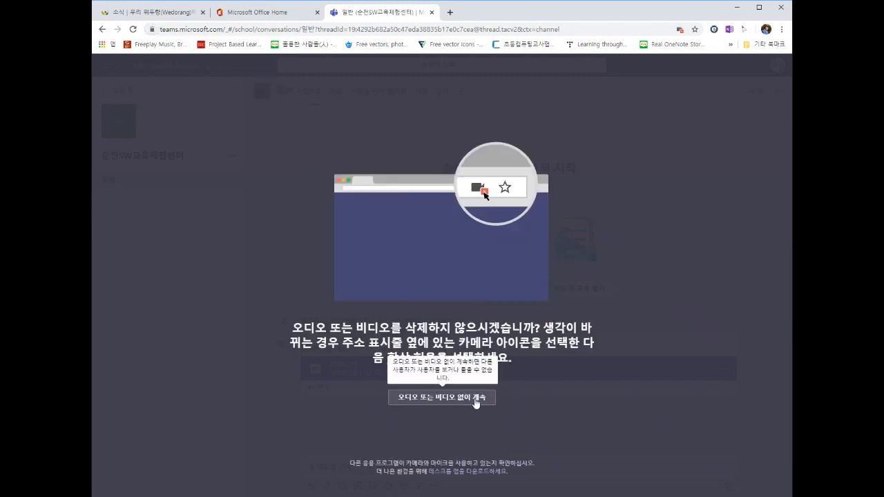
pyautogui.click(476, 399)
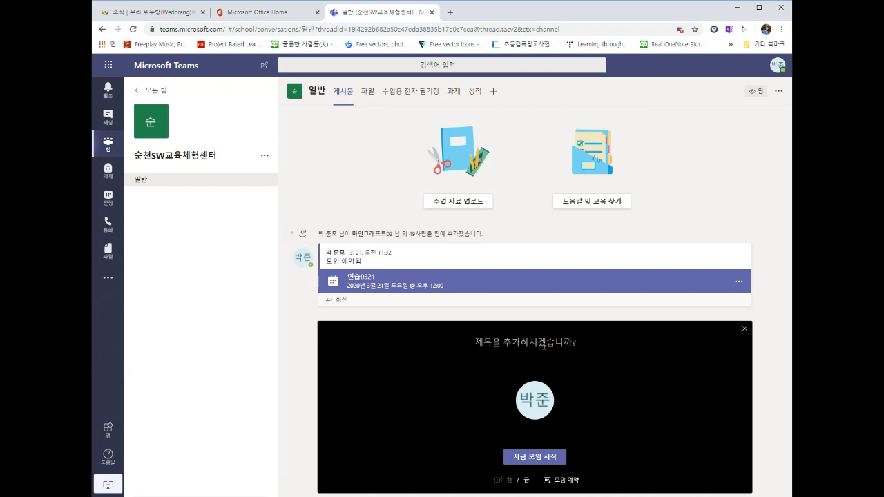
# Step: Title the channel meeting 연수 테스트 and open the 새 모임 scheduling form
pyautogui.write('엔')
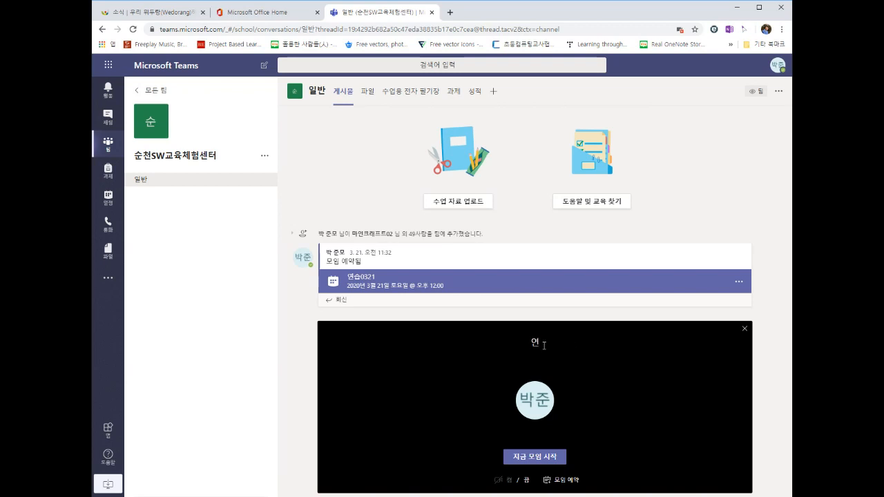
pyautogui.write('수 테스트')
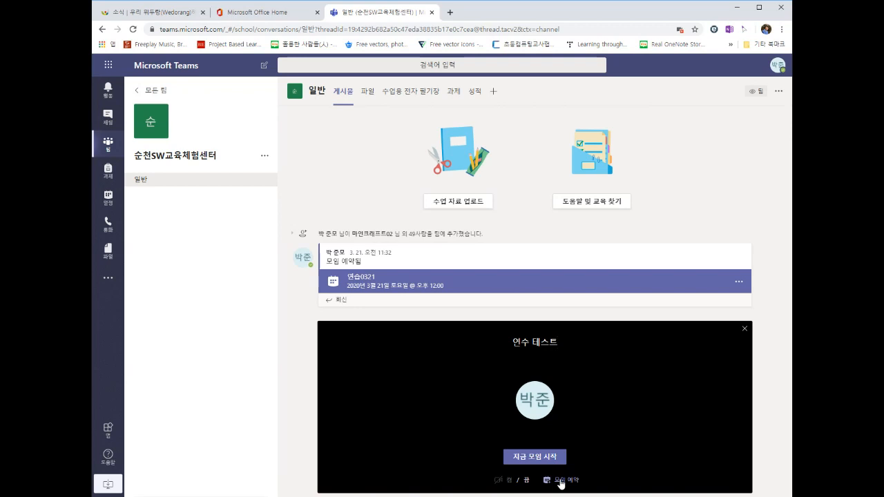
pyautogui.click(561, 481)
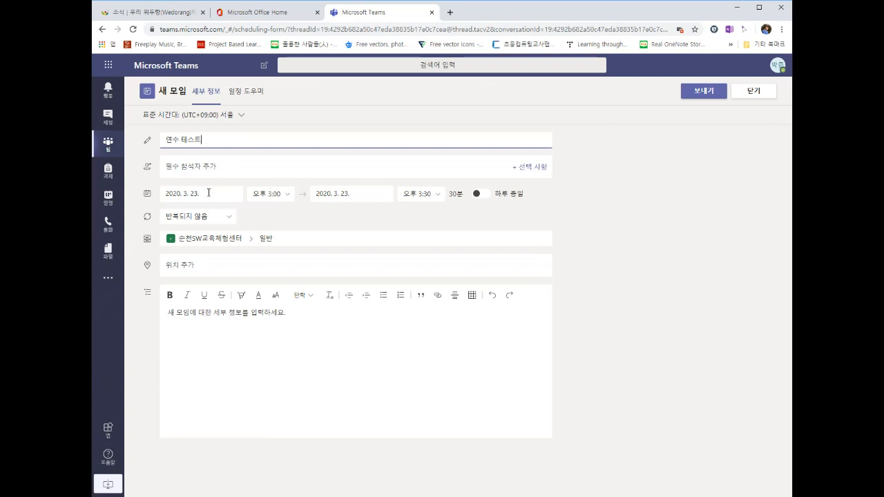
# Step: Set 연수 테스트 to run 7:00–8:00 PM on 2020.3.23 and send it to the channel
pyautogui.click(268, 193)
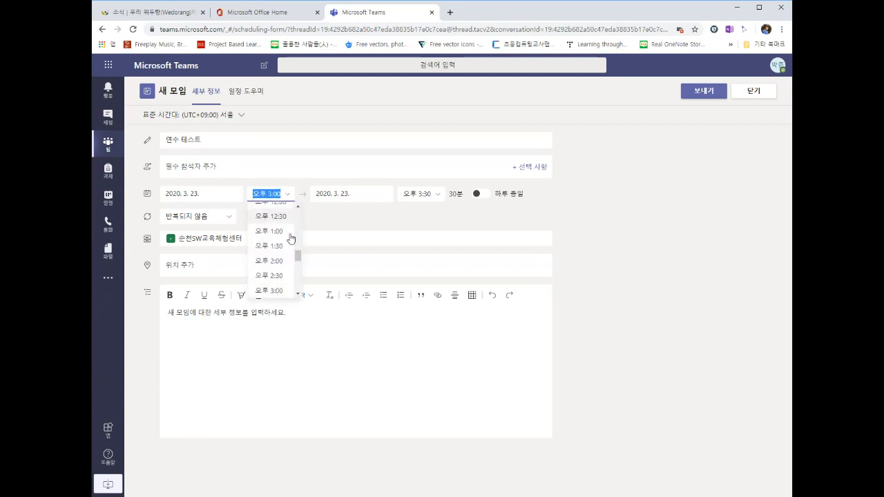
pyautogui.moveTo(298, 255); pyautogui.dragTo(297, 269)
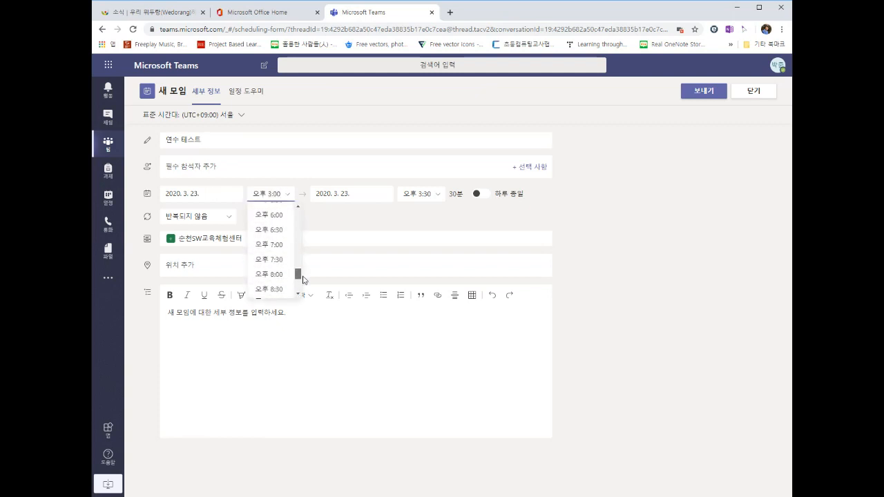
pyautogui.click(275, 246)
pyautogui.click(432, 195)
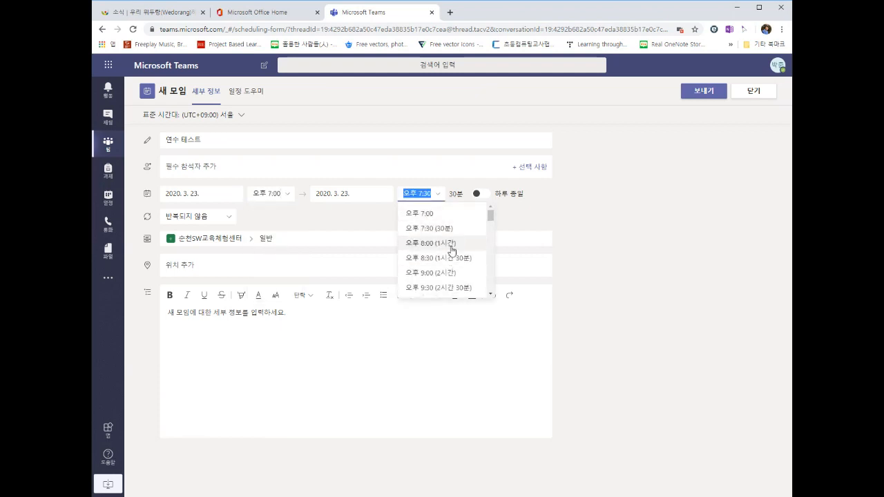
pyautogui.click(450, 250)
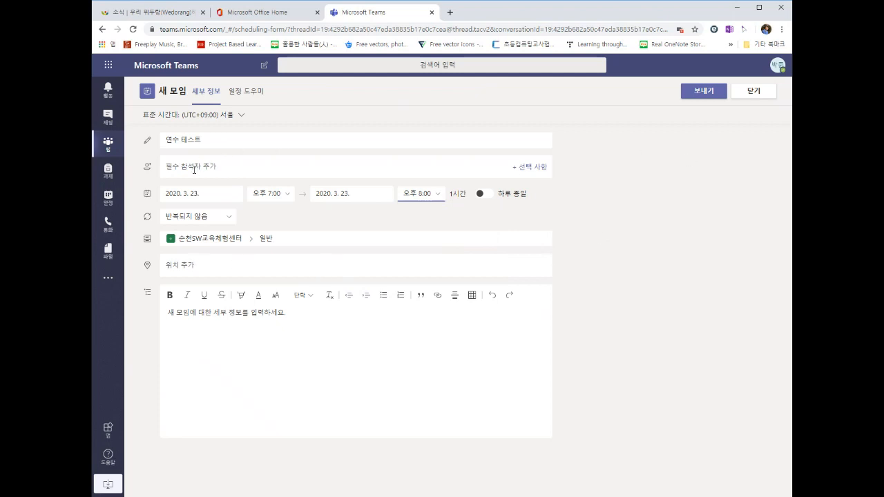
pyautogui.click(706, 91)
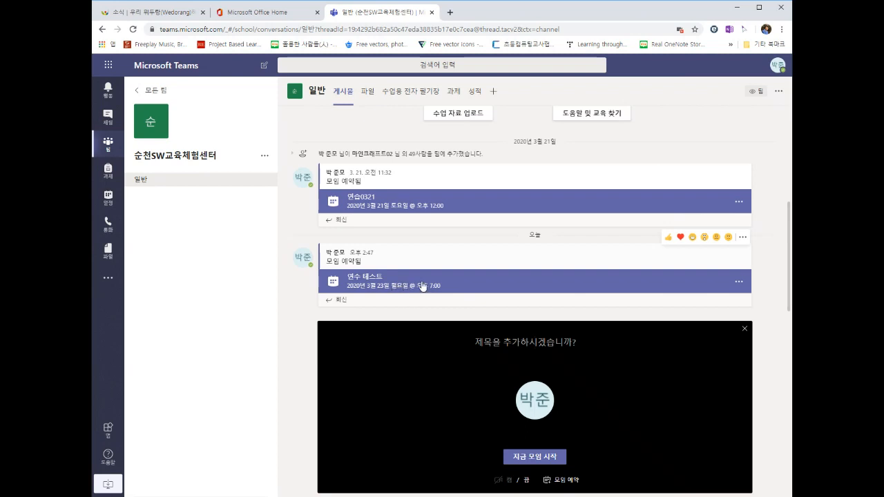
# Step: Open the 연수 테스트 meeting details and copy its 'Join Microsoft Teams Meeting' link address
pyautogui.click(372, 288)
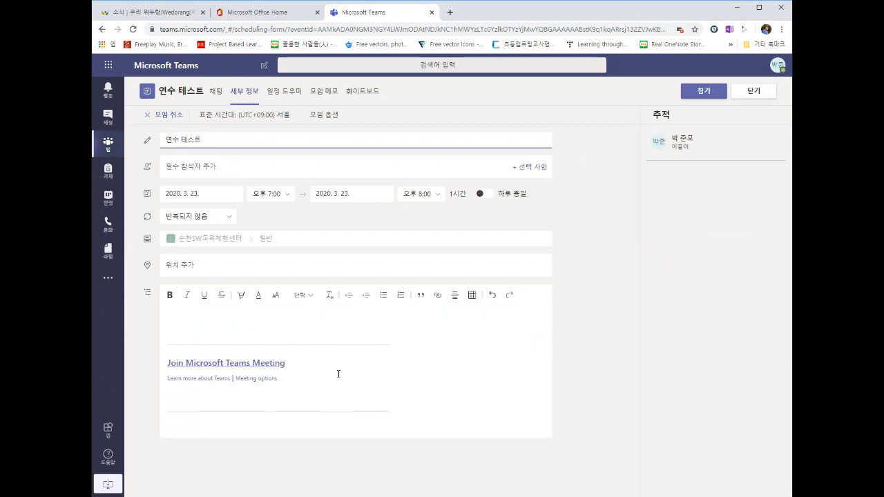
pyautogui.rightClick(227, 363)
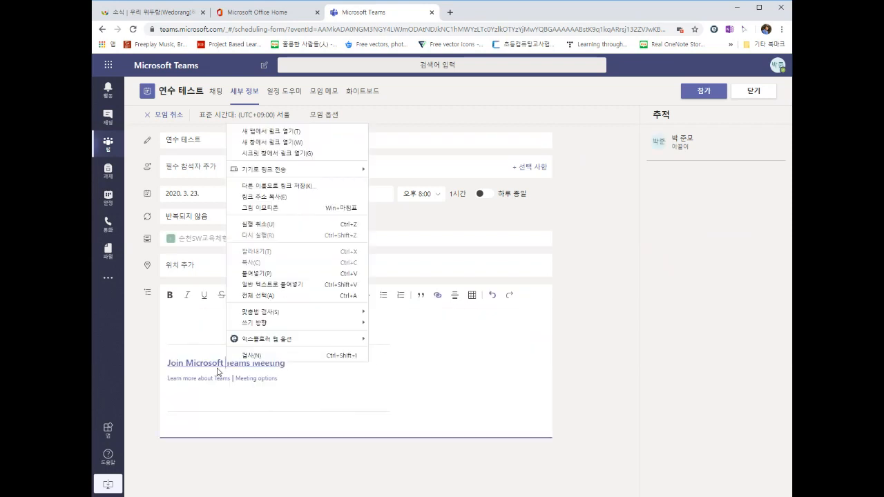
pyautogui.click(199, 376)
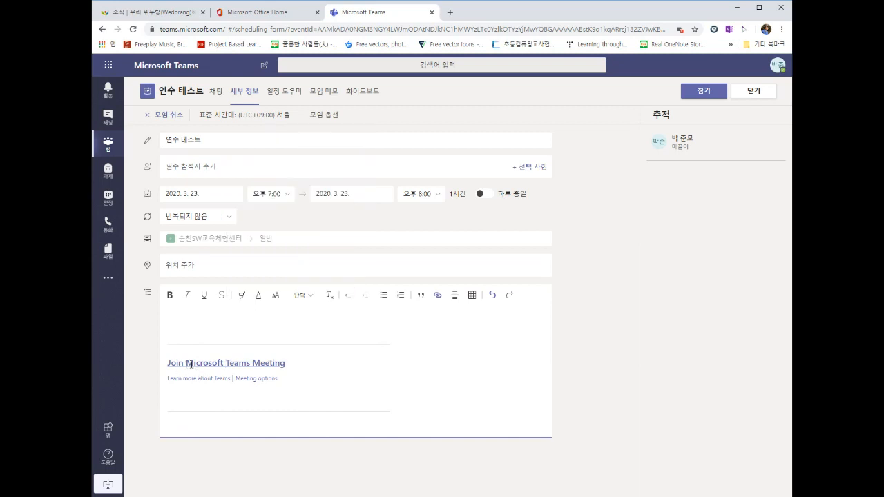
pyautogui.rightClick(268, 364)
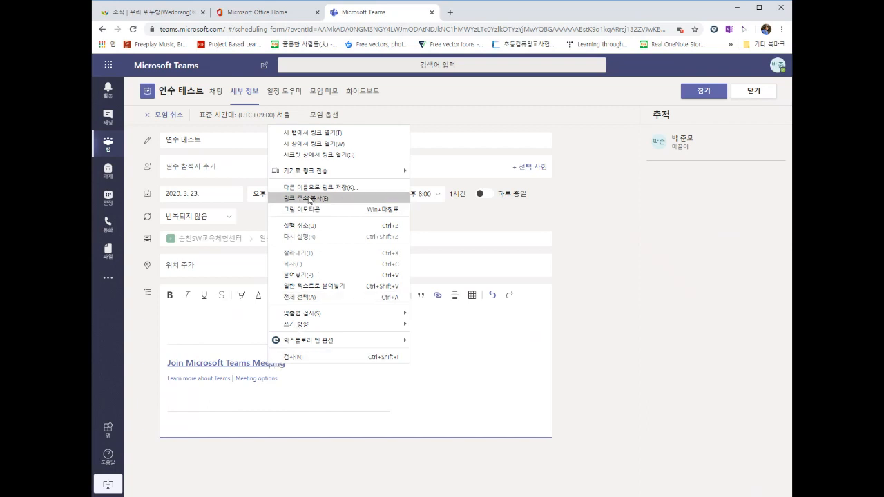
pyautogui.click(310, 199)
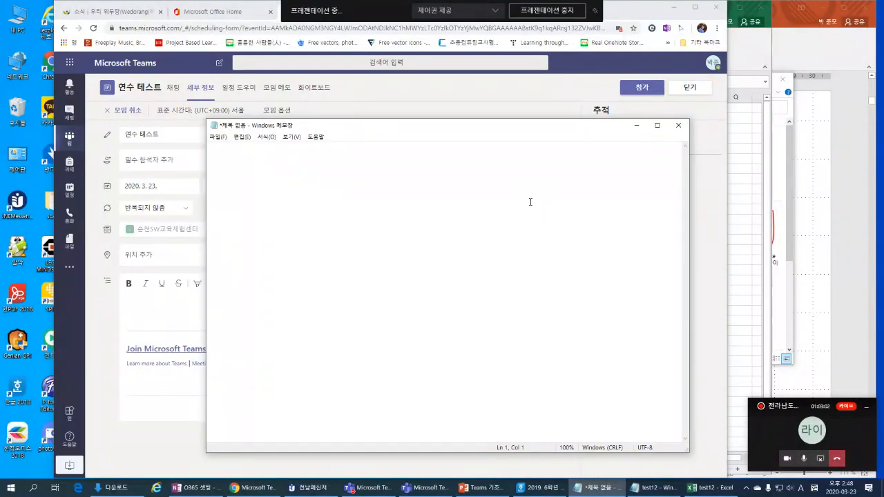
# Step: Move the Notepad window aside and copy the meeting join link again
pyautogui.moveTo(530, 127); pyautogui.dragTo(460, 133)
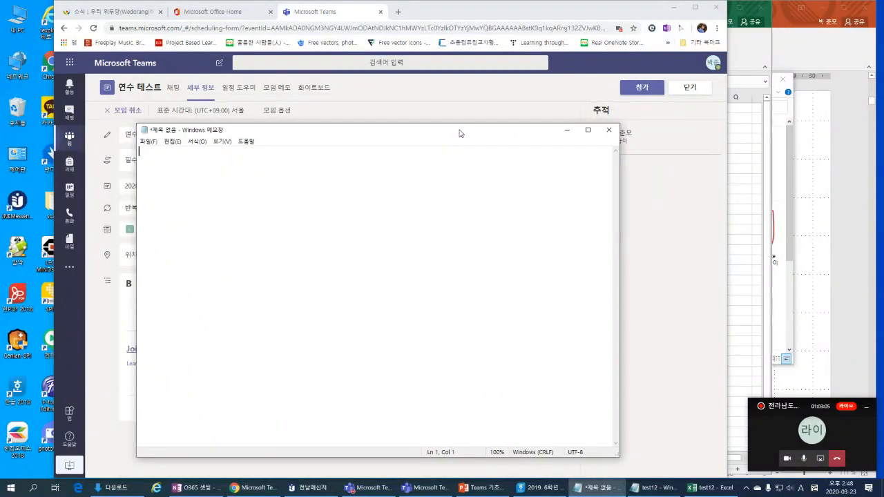
pyautogui.click(485, 19)
pyautogui.rightClick(202, 350)
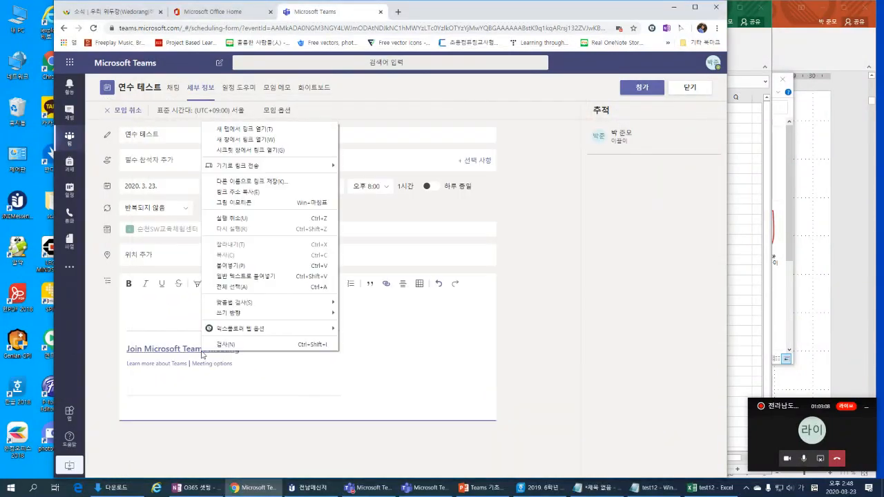
pyautogui.click(256, 194)
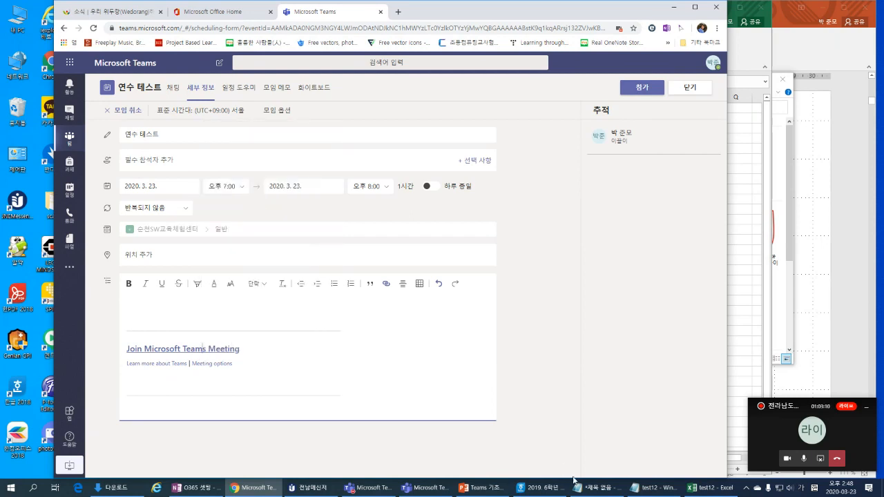
# Step: Paste the join URL into Notepad, select it, and minimize the note
pyautogui.click(595, 490)
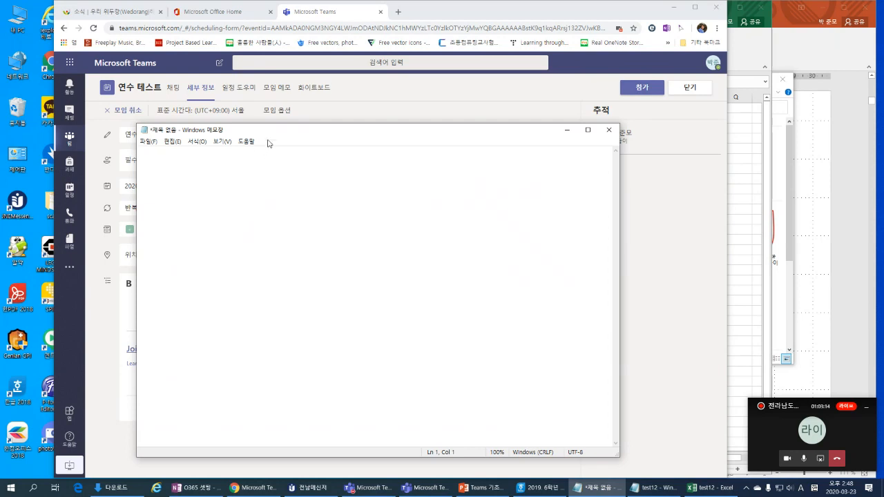
pyautogui.hotkey('ctrl', 'v')
pyautogui.moveTo(256, 197); pyautogui.dragTo(117, 147)
pyautogui.moveTo(240, 171); pyautogui.dragTo(140, 151)
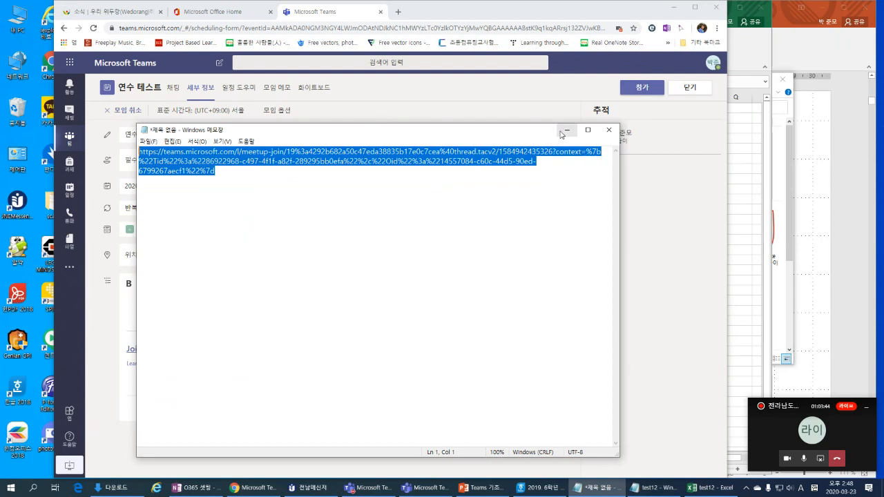
pyautogui.click(566, 131)
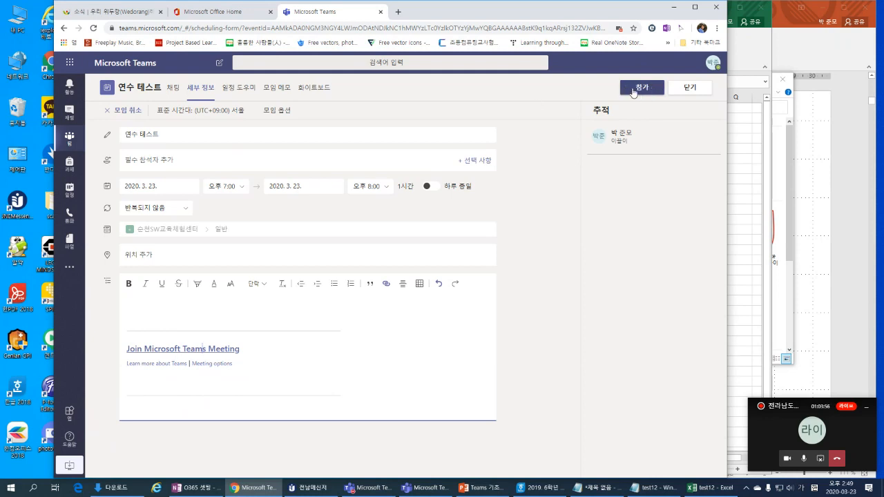
pyautogui.click(687, 88)
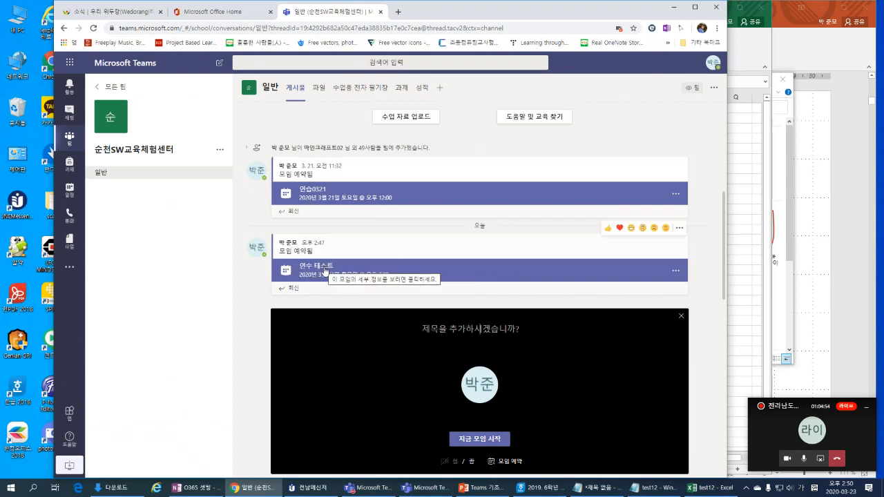
pyautogui.click(435, 276)
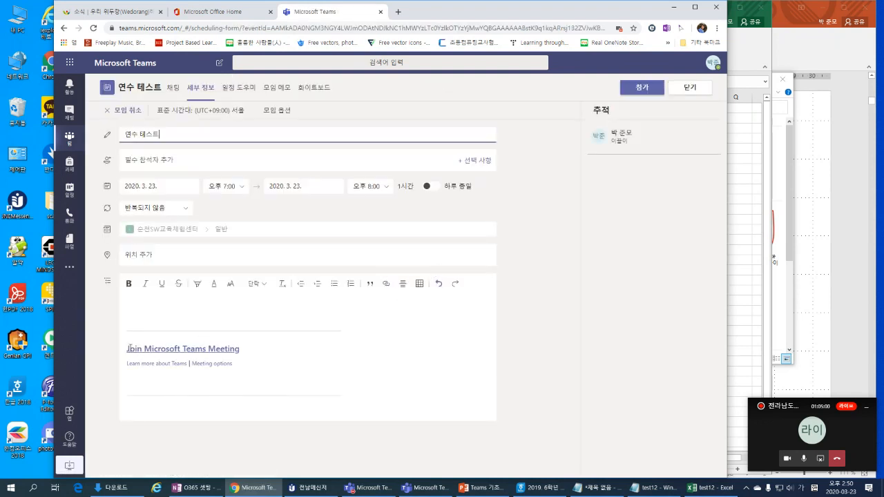
# Step: Recopy the join link, check the URL in Notepad, then close the meeting details
pyautogui.rightClick(225, 349)
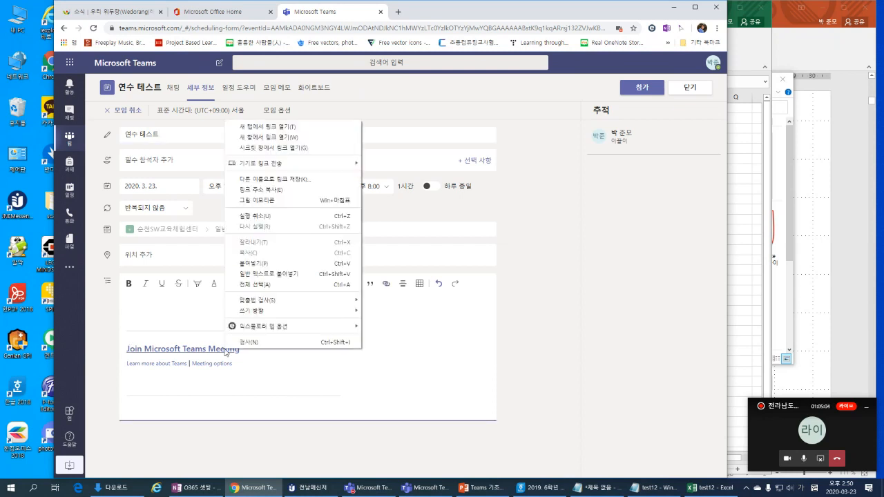
pyautogui.click(274, 190)
pyautogui.click(595, 488)
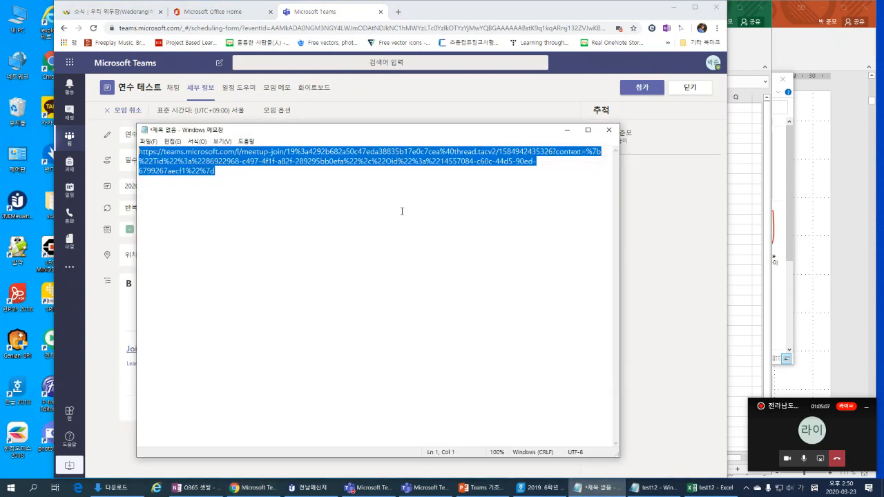
pyautogui.click(467, 205)
pyautogui.moveTo(242, 172)
pyautogui.mouseDown()
pyautogui.moveTo(138, 151)
pyautogui.moveTo(250, 170)
pyautogui.mouseUp()
pyautogui.click(567, 130)
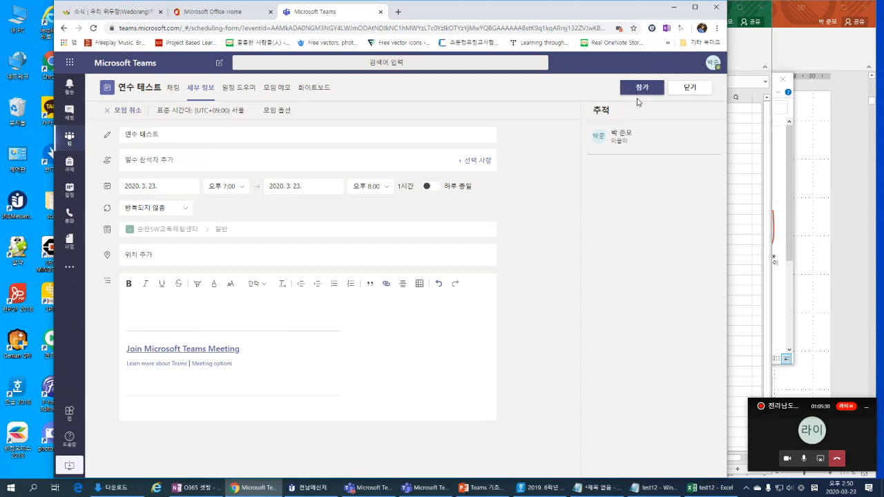
pyautogui.click(690, 88)
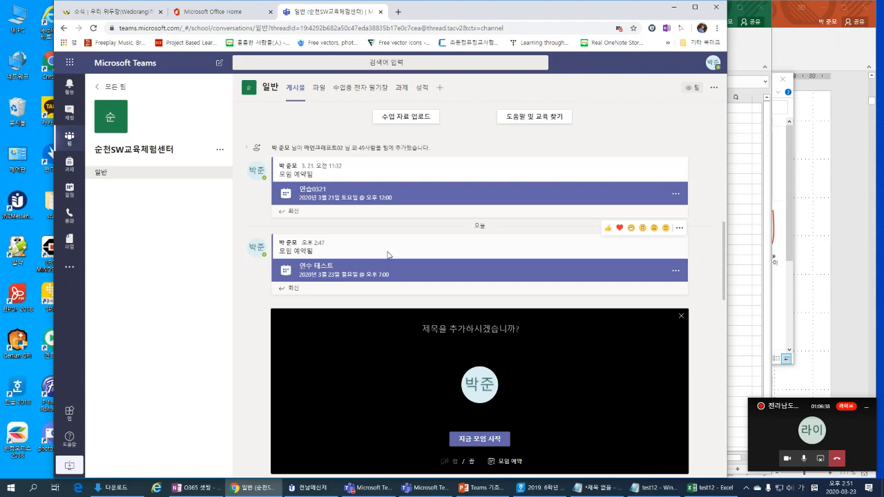
# Step: Show the 일반 channel's files with the 학습 자료 folder and hang up the call
pyautogui.click(317, 88)
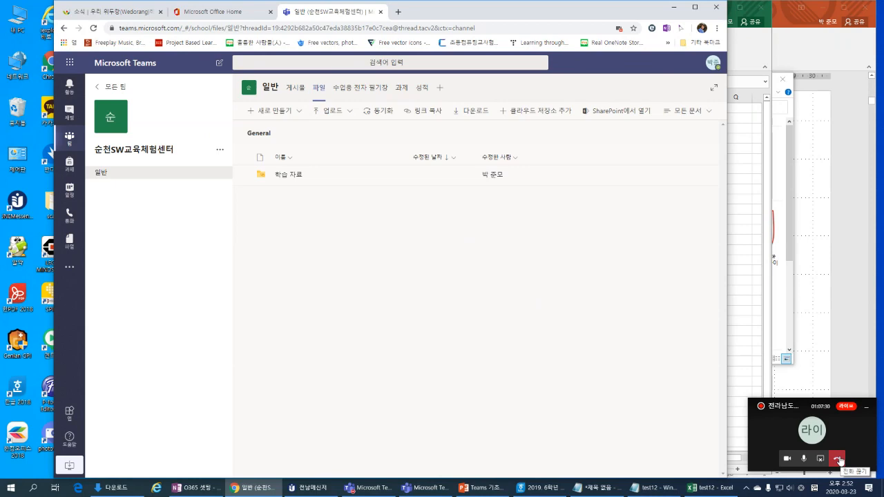
pyautogui.click(836, 458)
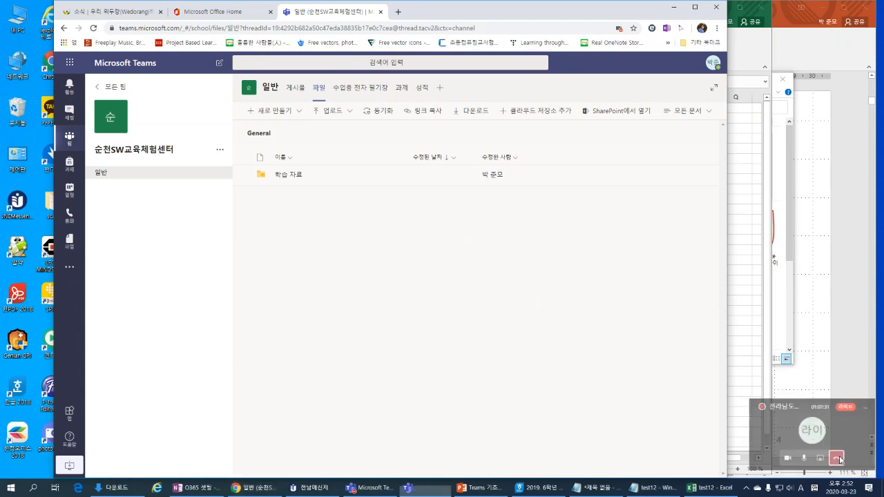